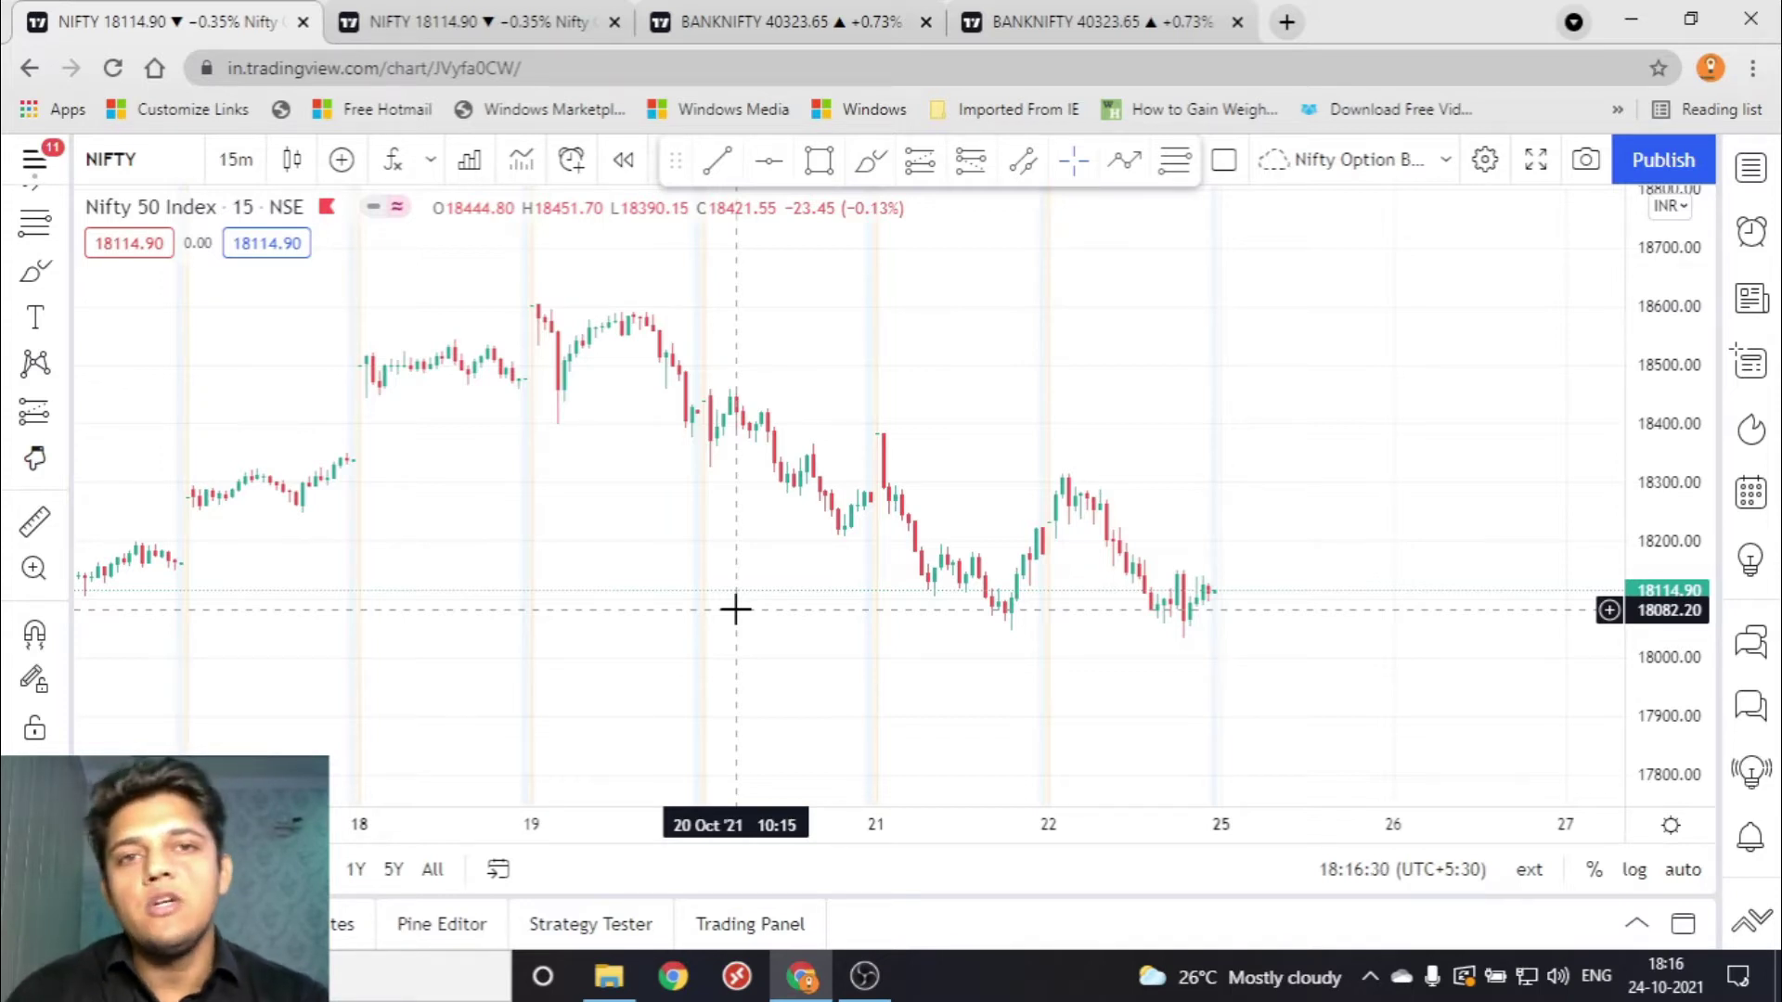
Open the BANKNIFTY 15-minute chart and examine its recent price action up to October 25.
click(742, 28)
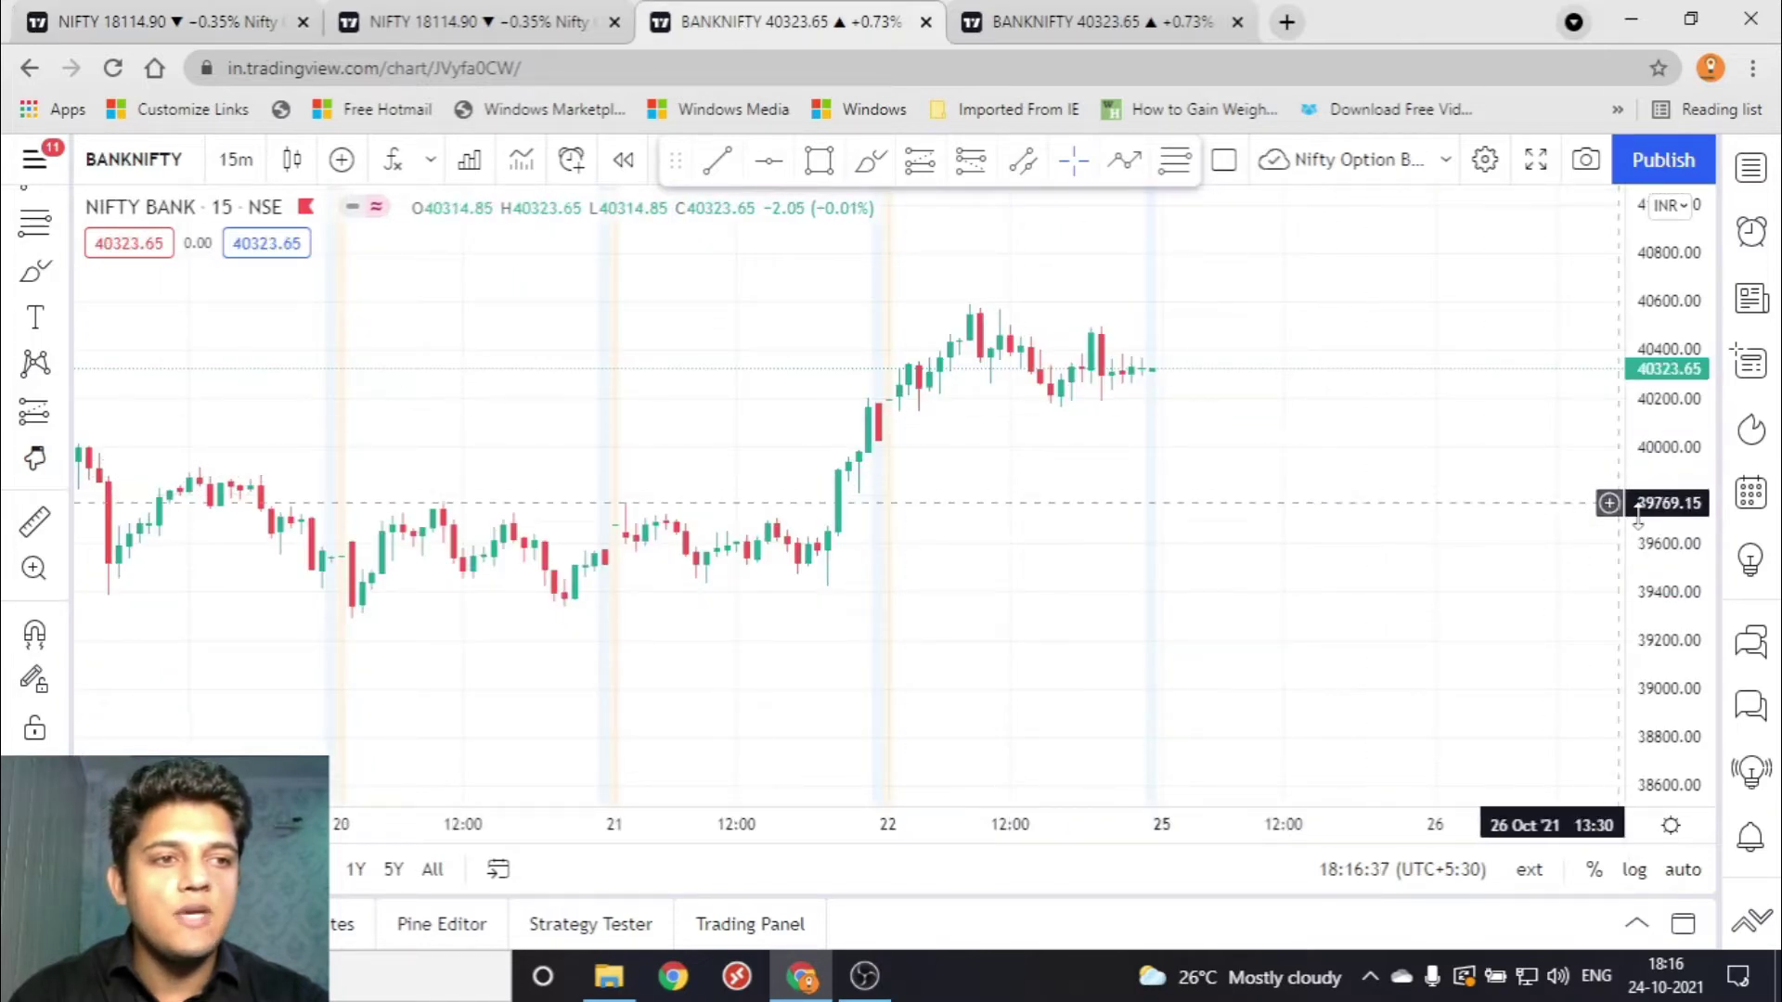
drag(1681, 565, 1591, 448)
scroll(1370, 429, up, 2)
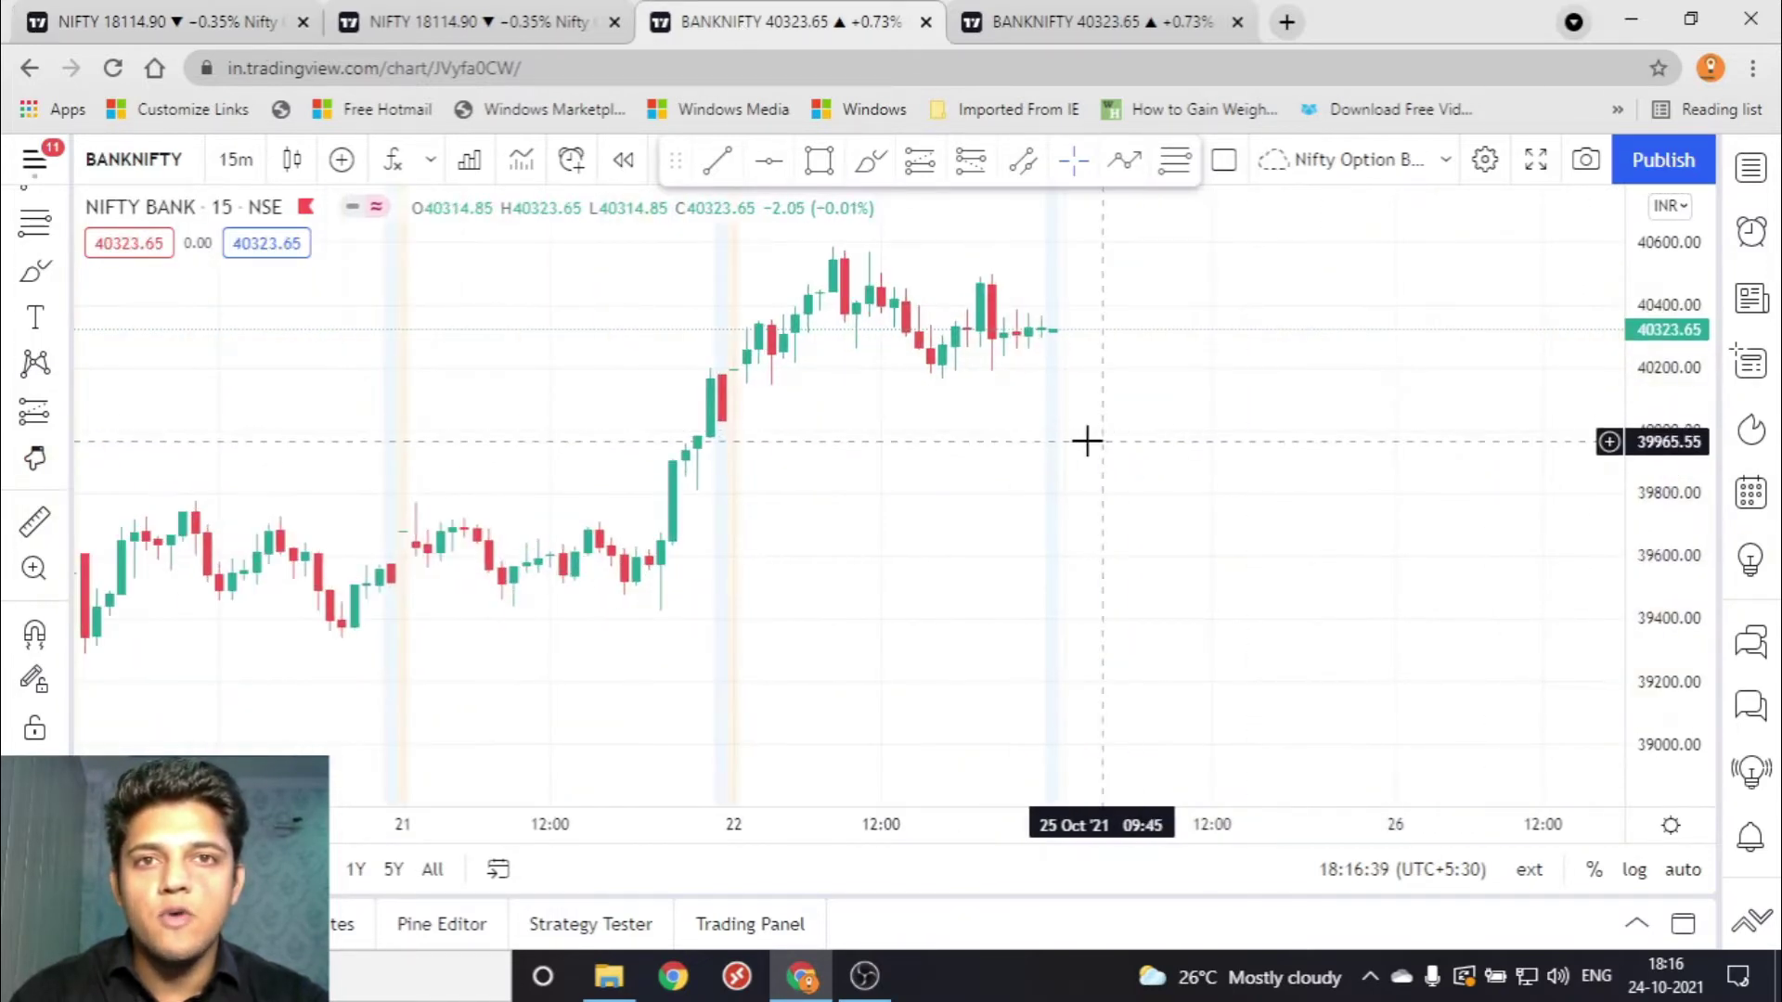
drag(1006, 421, 1077, 442)
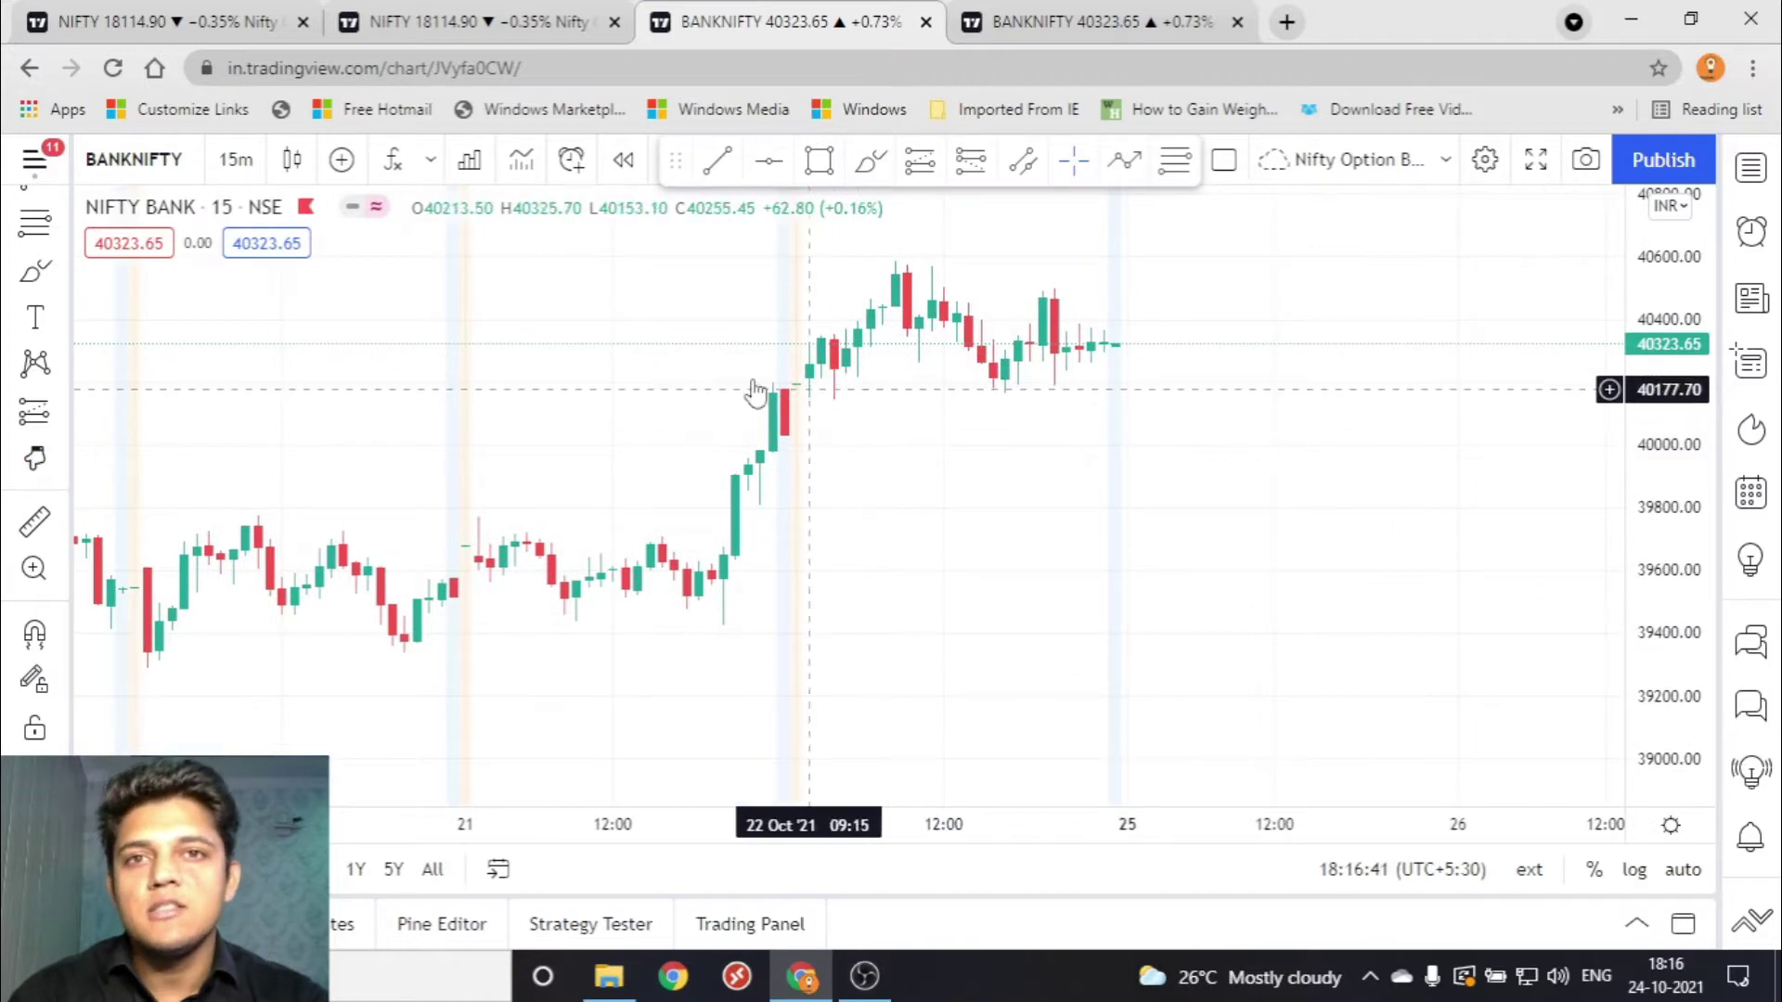
Return to the NIFTY 15-minute chart and examine its price history from early October to October 25.
click(186, 21)
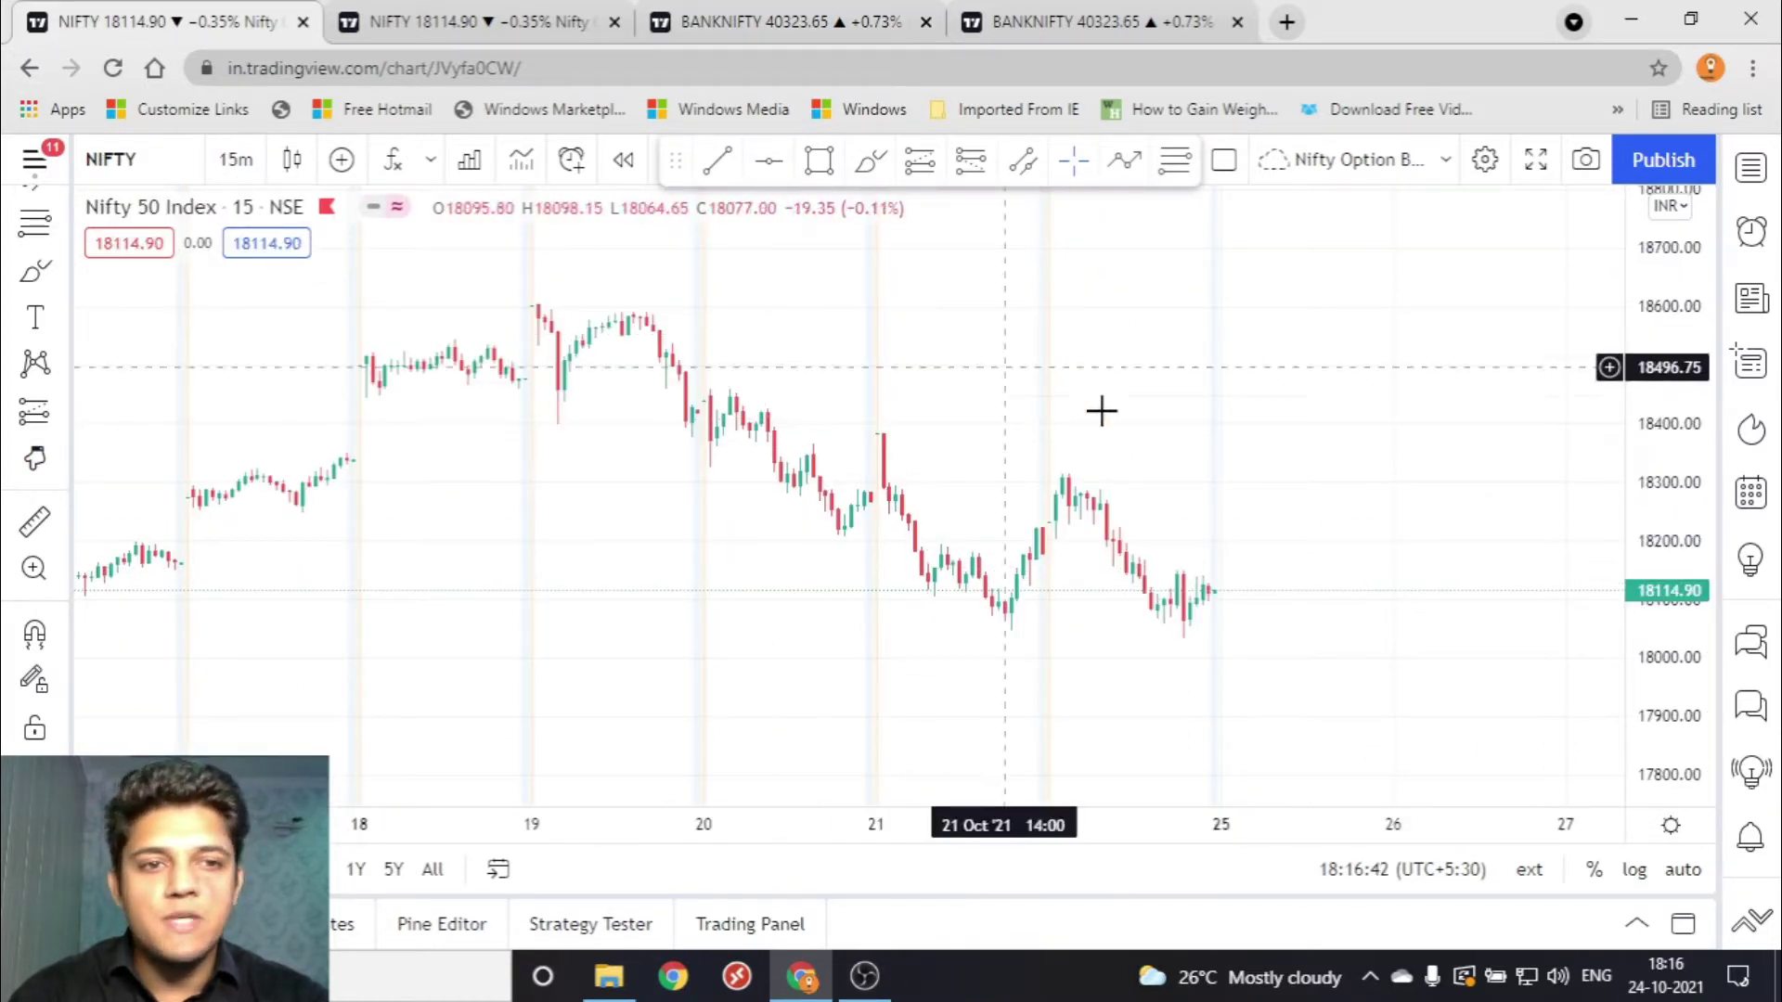
drag(1197, 462, 1222, 449)
drag(1668, 367, 1667, 547)
scroll(1293, 482, down, 6)
scroll(1029, 589, down, 2)
drag(1086, 566, 1036, 520)
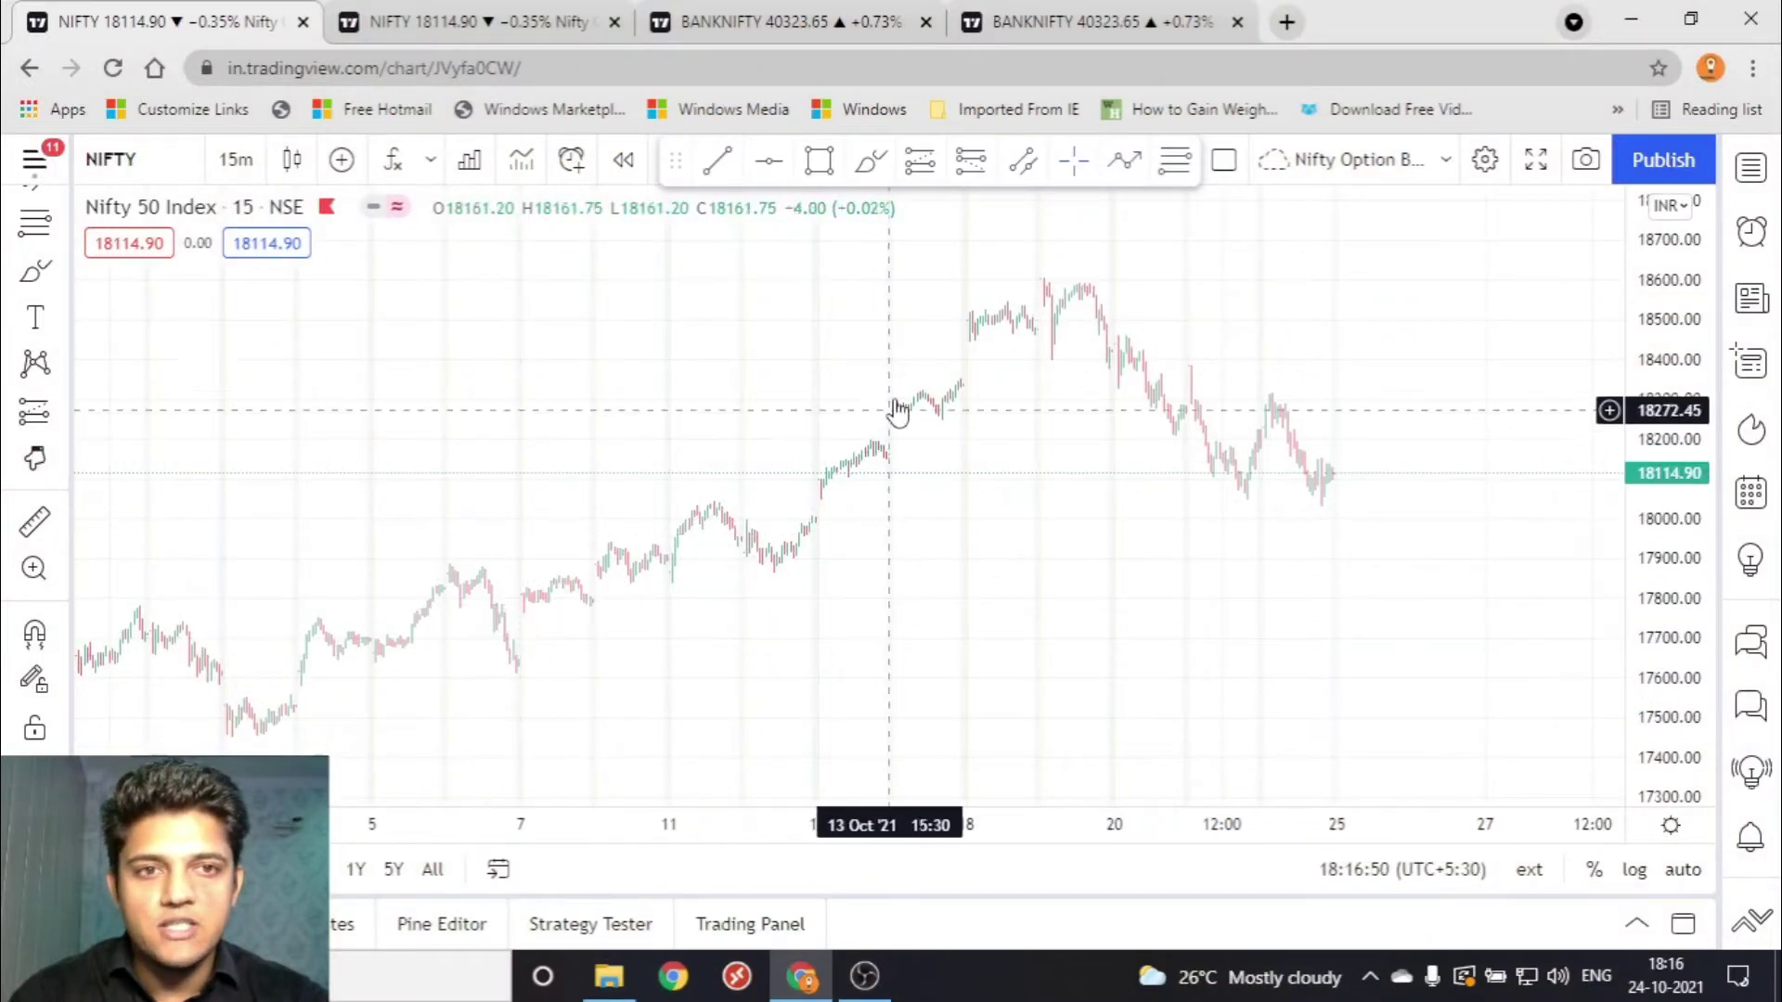
Annotate the NIFTY rally with a freehand arrow, its decline with a curve, and the October 19 peak with a circle.
click(869, 165)
mouse_move(575, 606)
mouse_down()
mouse_move(872, 350)
mouse_move(986, 286)
mouse_move(970, 342)
mouse_up()
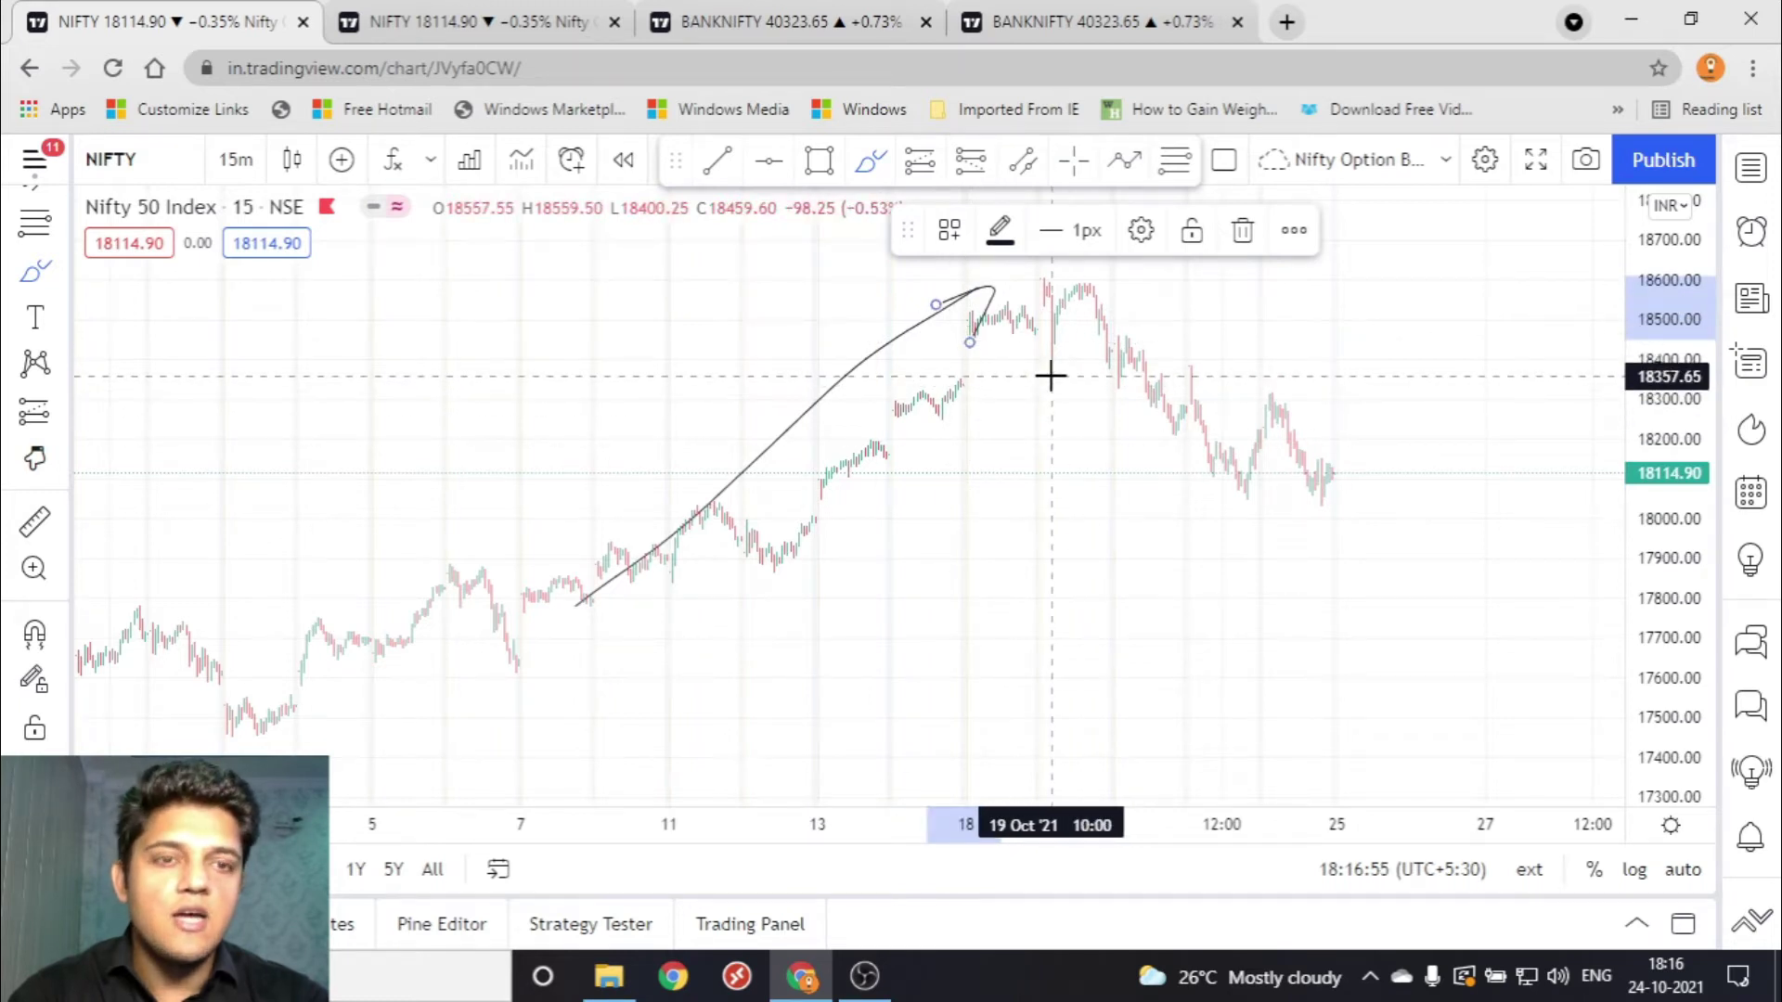
click(1075, 284)
click(1355, 456)
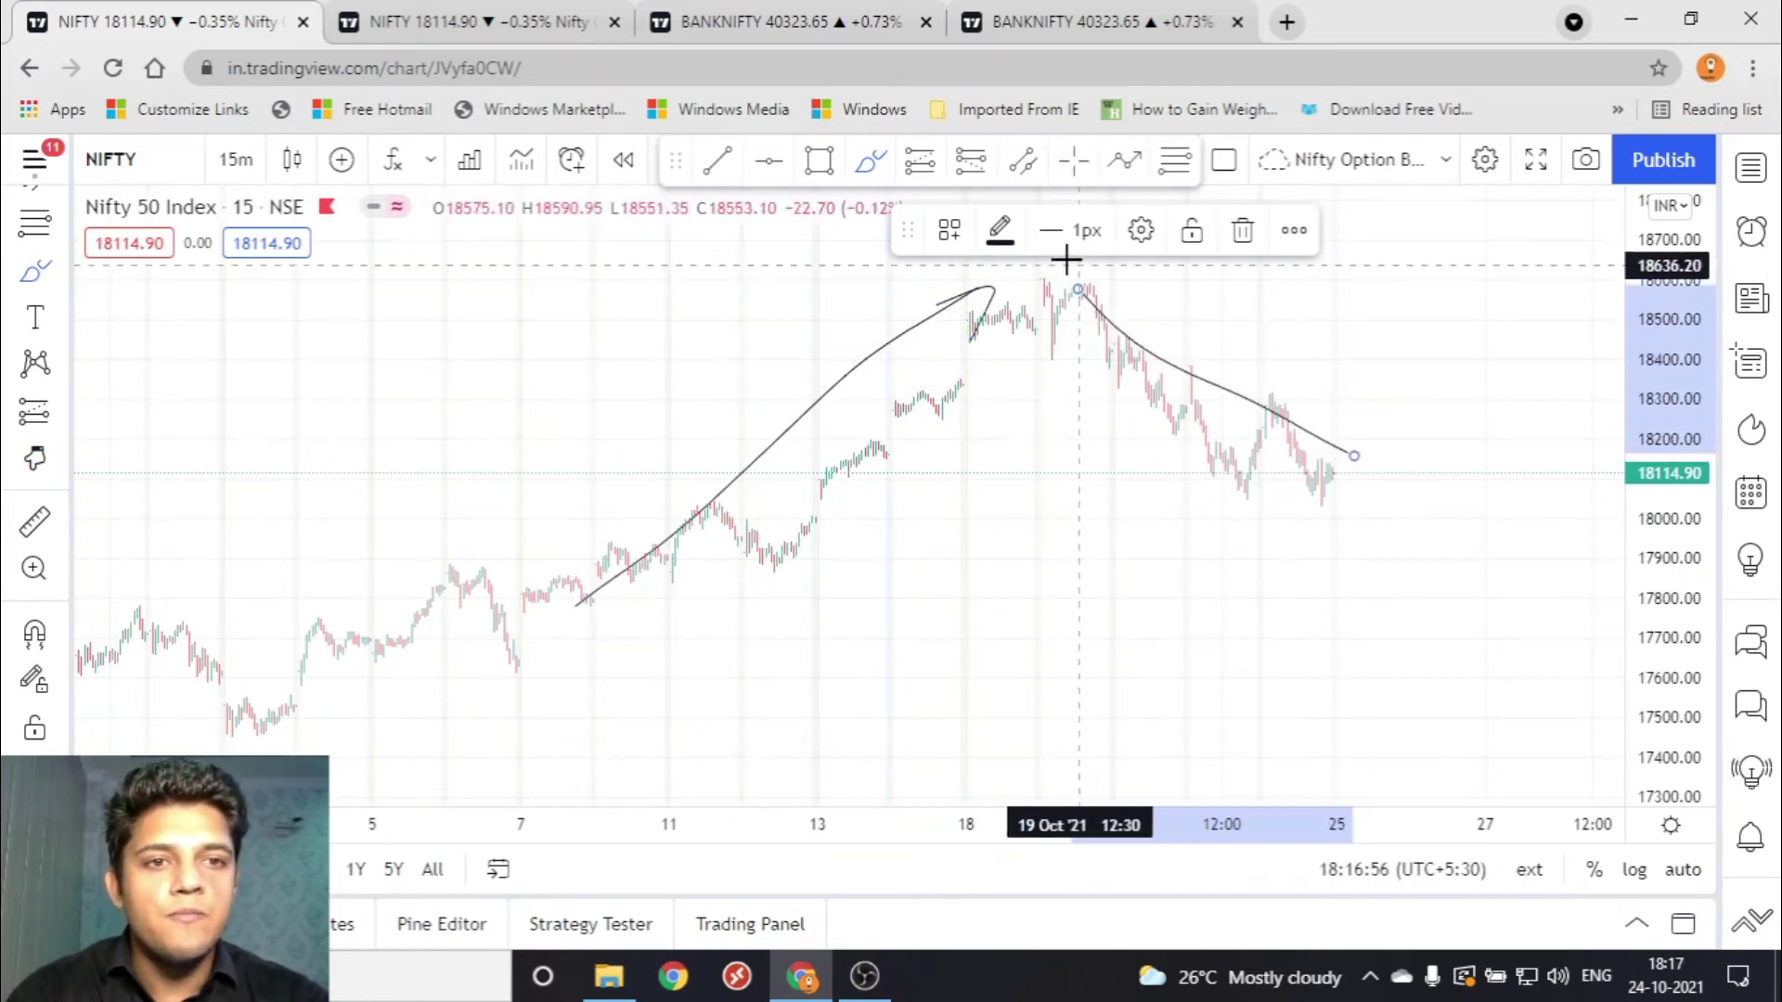
drag(1043, 323, 1062, 297)
scroll(1344, 445, up, 2)
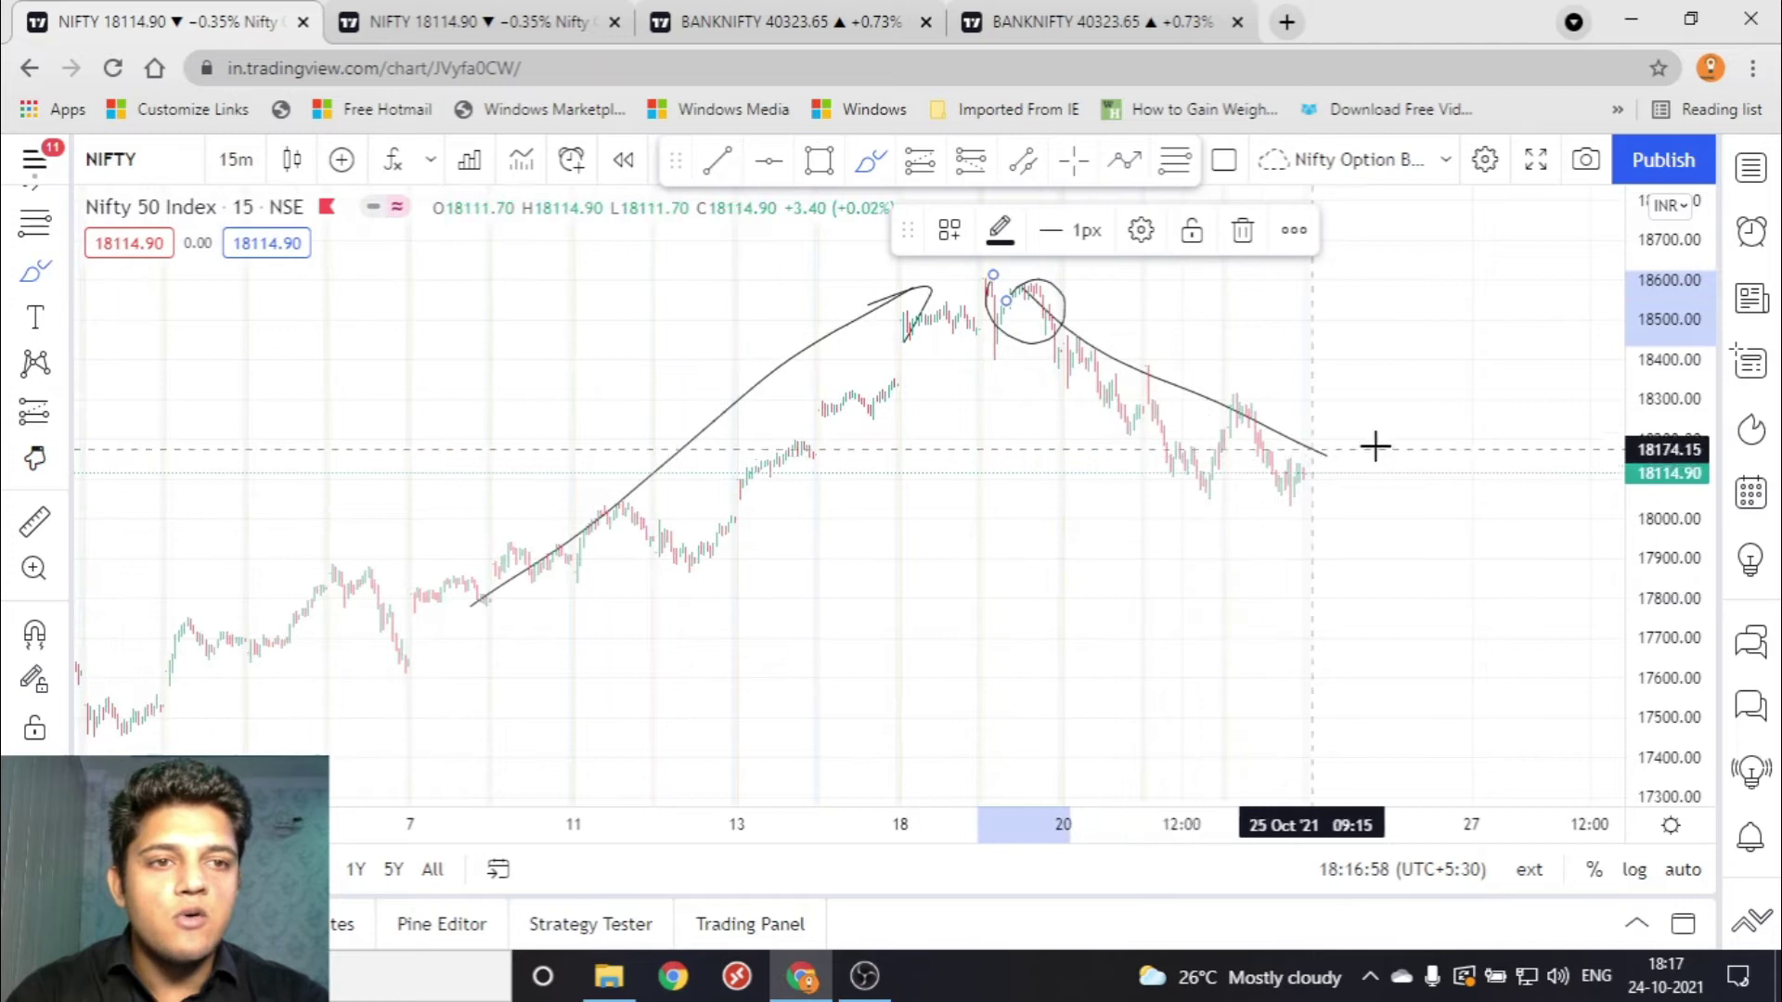
scroll(1244, 481, up, 2)
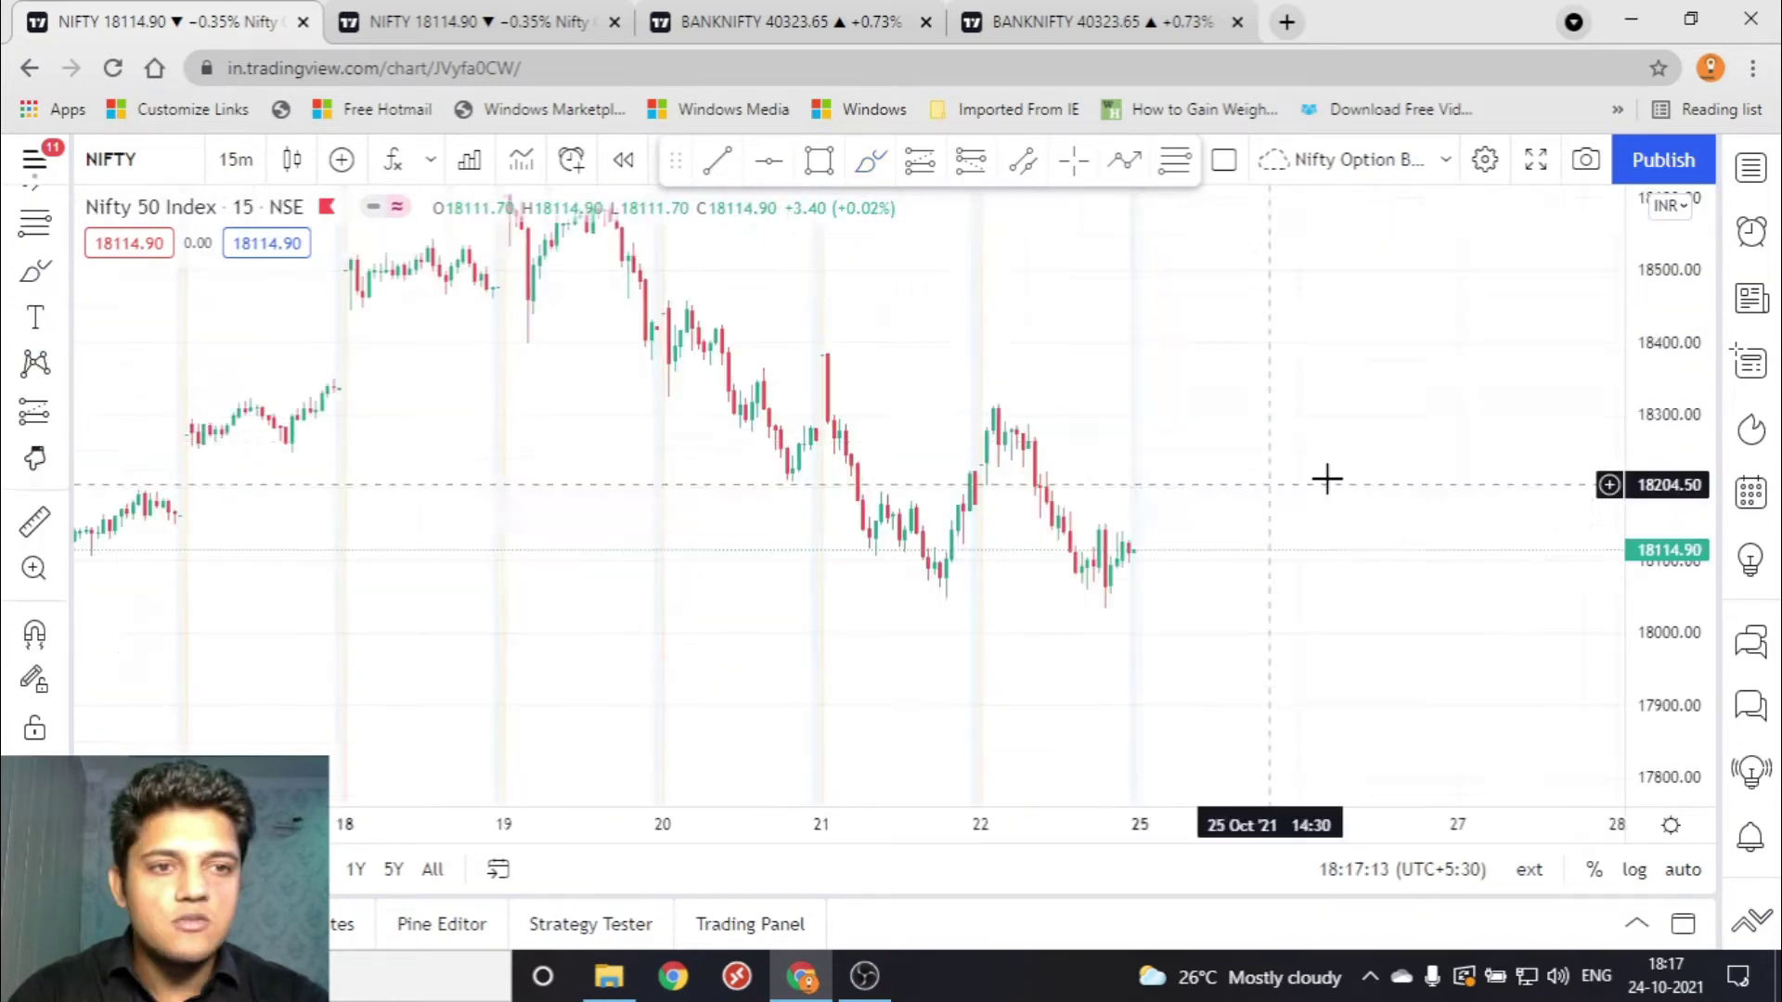
Draw a descending parallel channel around the NIFTY decline, starting at the October 19 high and extending past the last candle.
drag(1325, 477, 1428, 477)
drag(1195, 438, 1201, 470)
click(1024, 169)
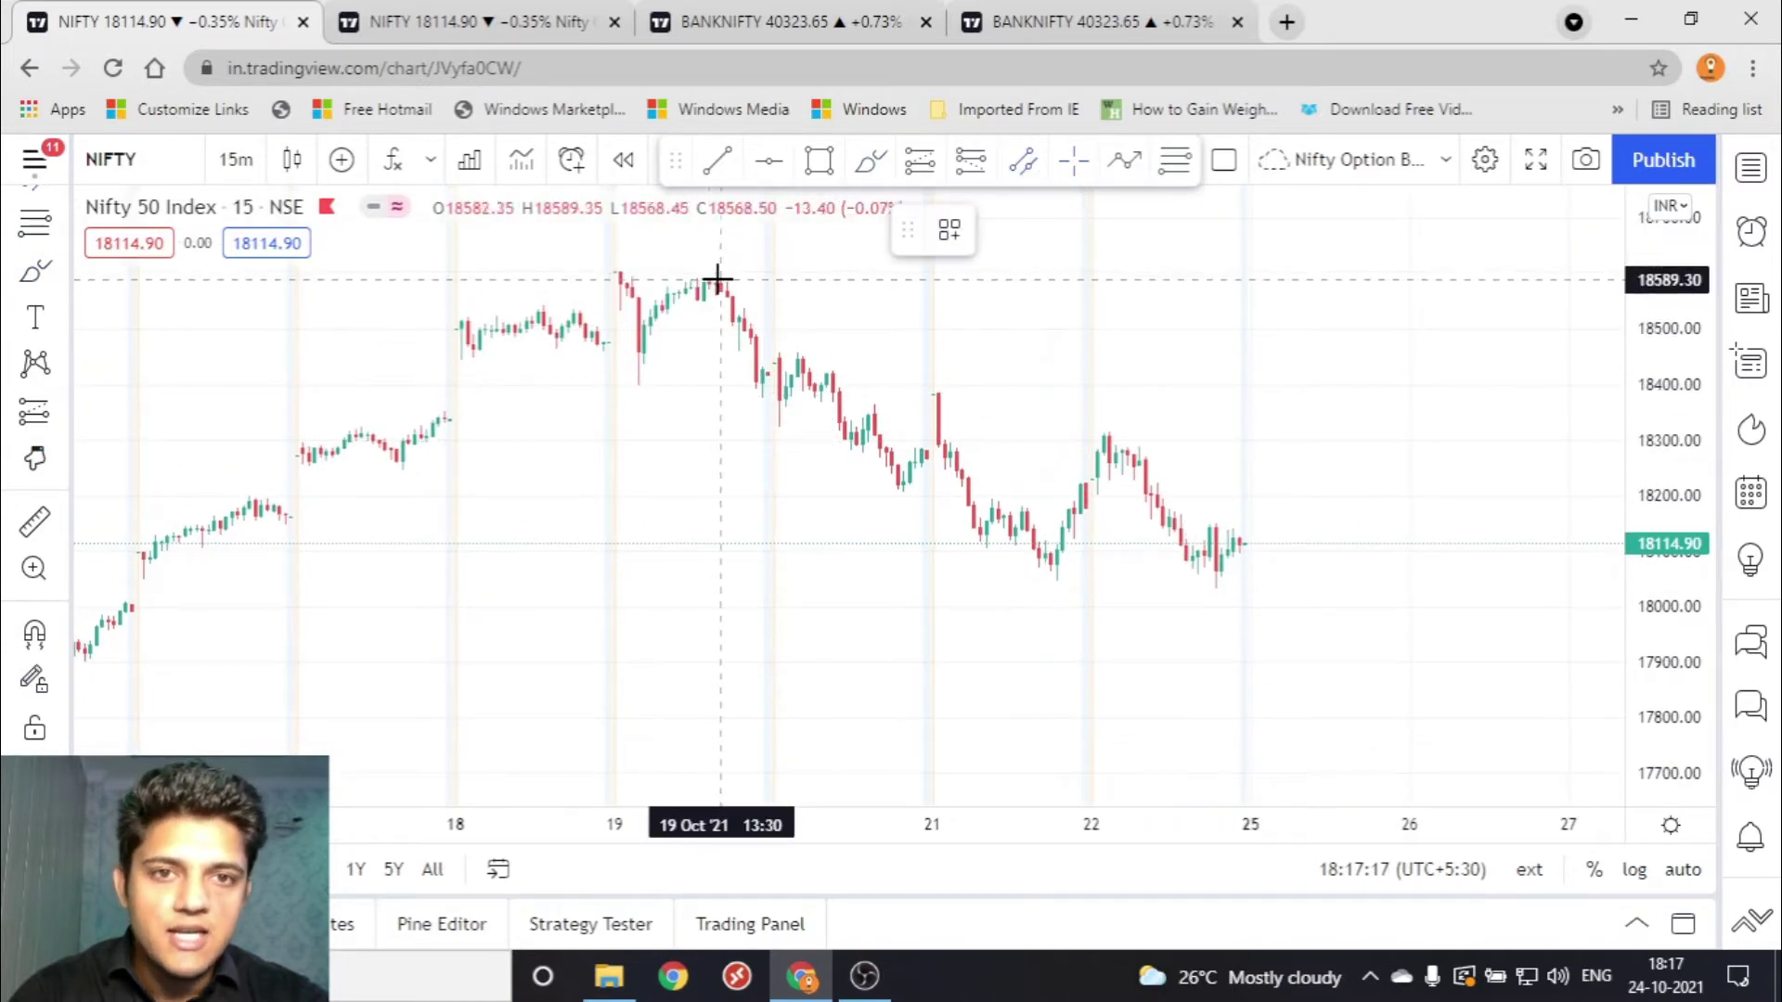
click(710, 276)
click(1497, 585)
click(1134, 604)
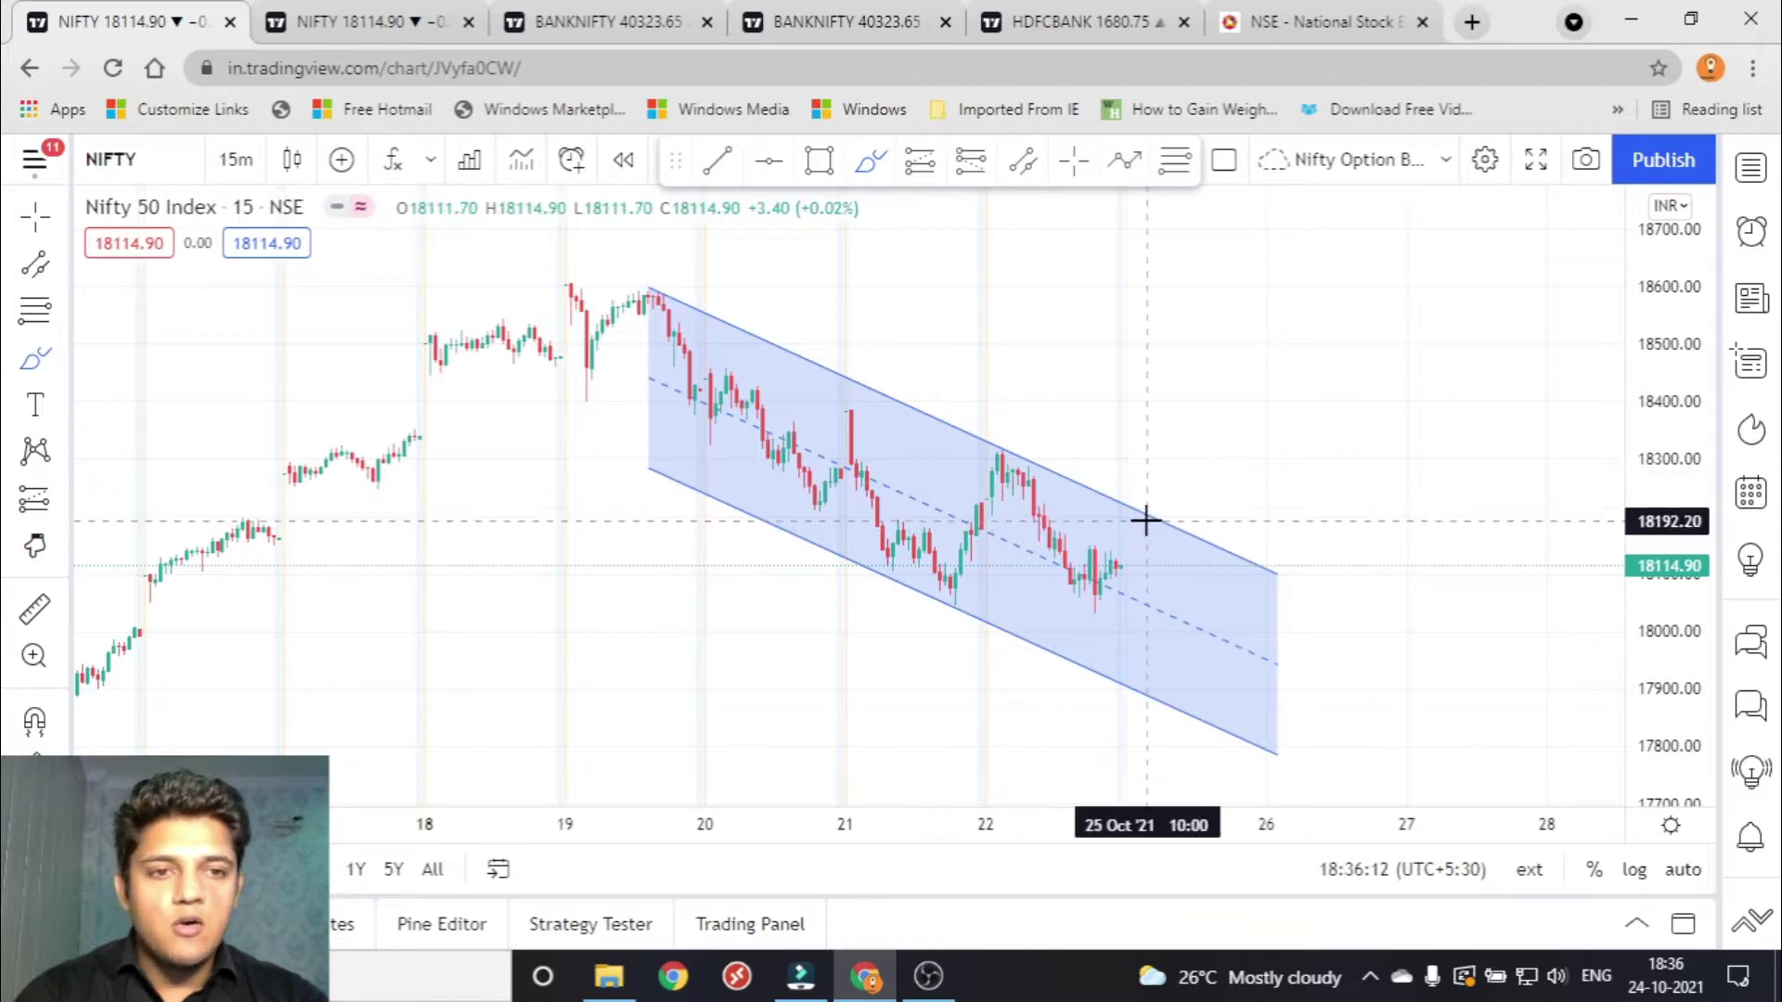
Sketch a freehand sideways range after the last candle, a breakout above the channel with a pullback, and a rising arrow to about 18500.
click(1110, 557)
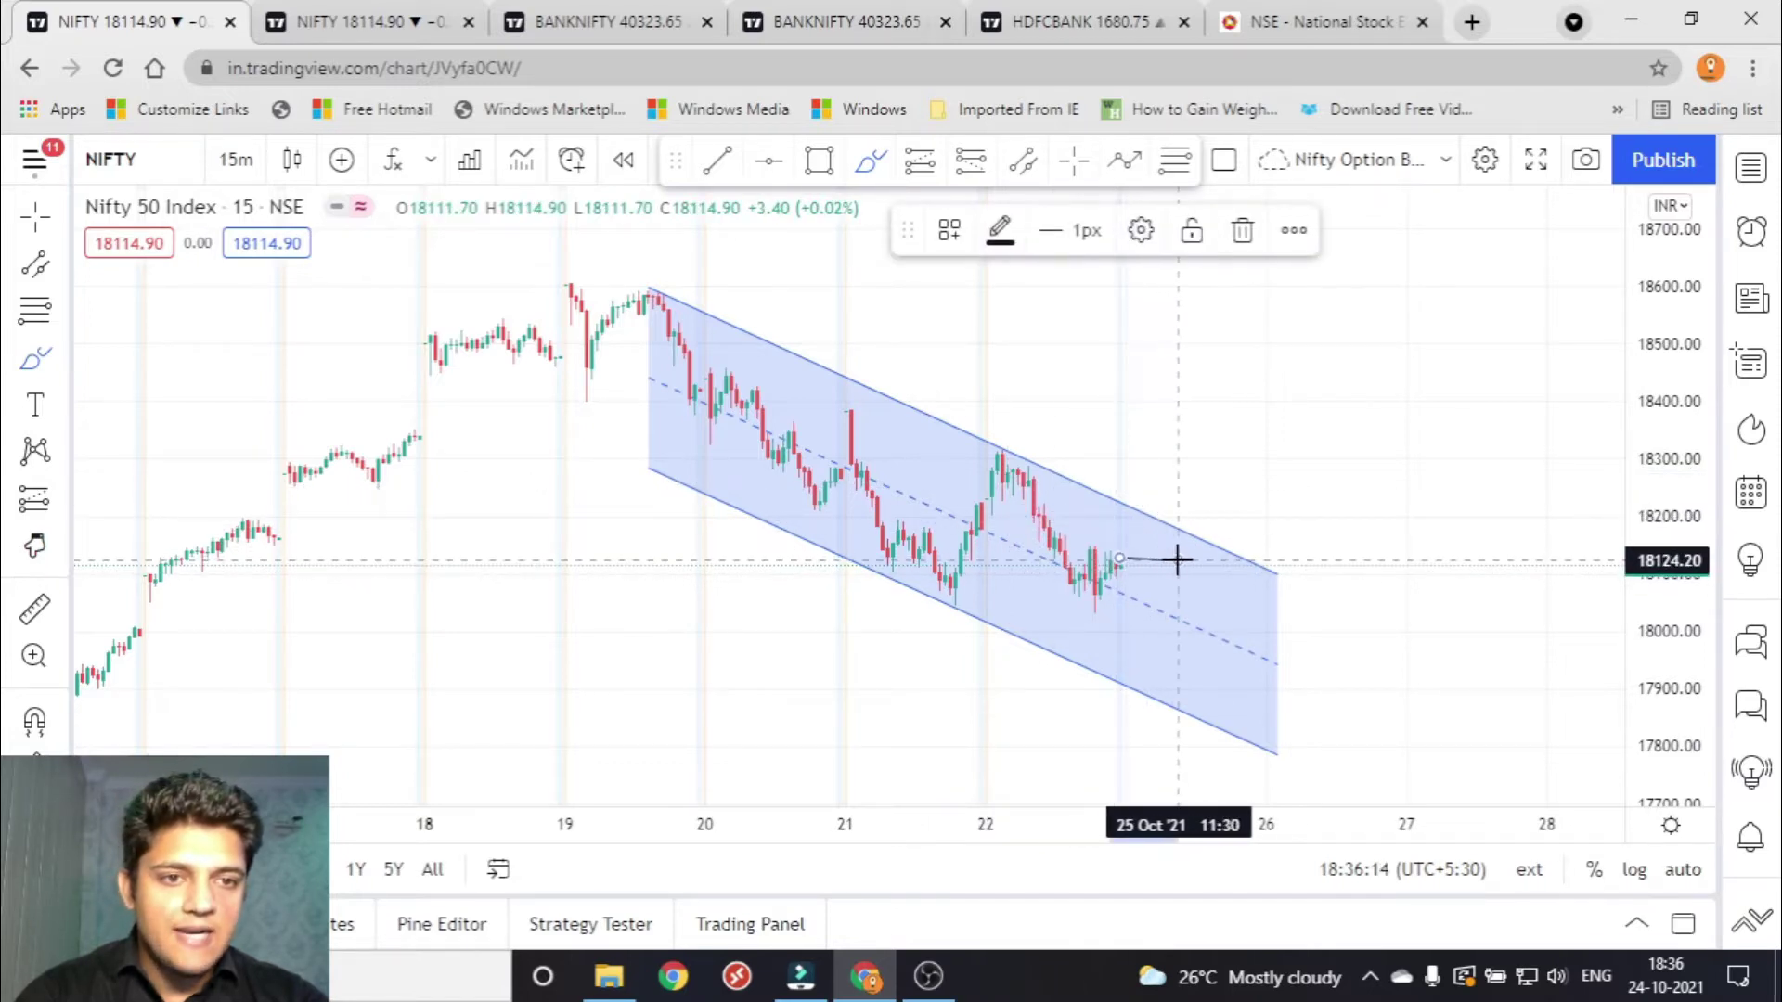
click(1177, 559)
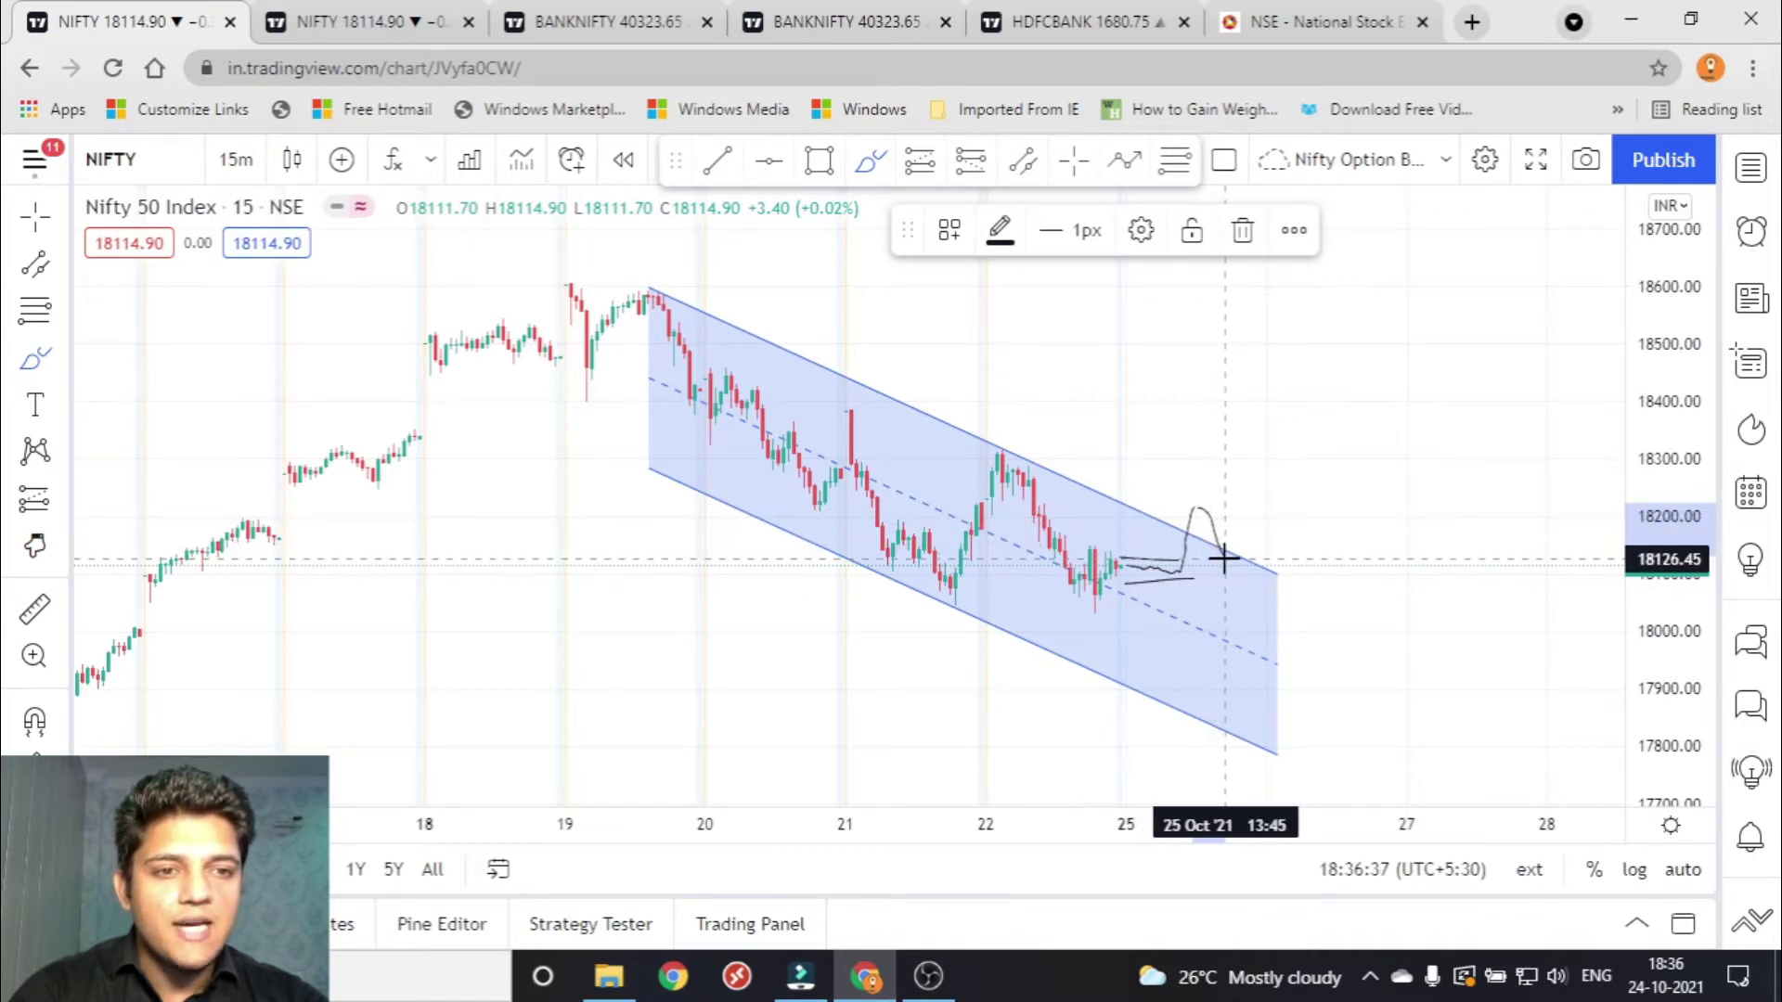
mouse_move(1229, 541)
mouse_down()
mouse_move(1318, 351)
mouse_move(1339, 415)
mouse_up()
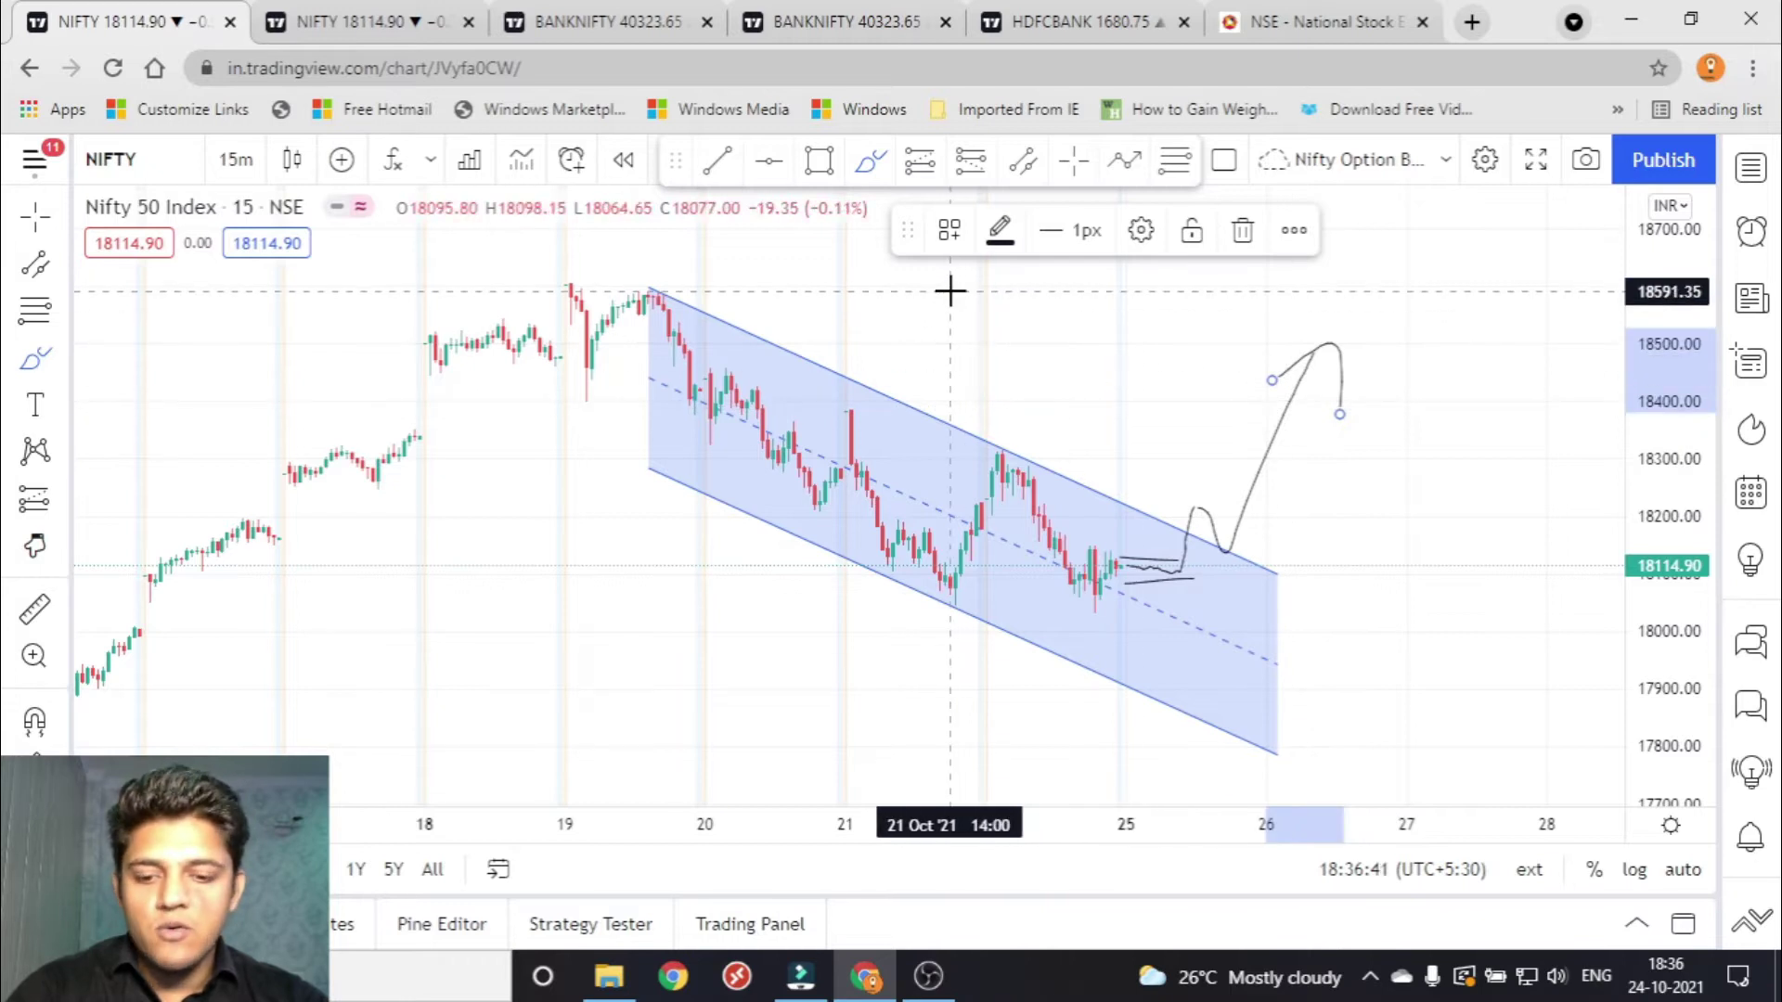
Place horizontal lines at 18591.35 near the October 19 high and at 18217.15 on the projected breakout peak.
click(951, 292)
click(950, 291)
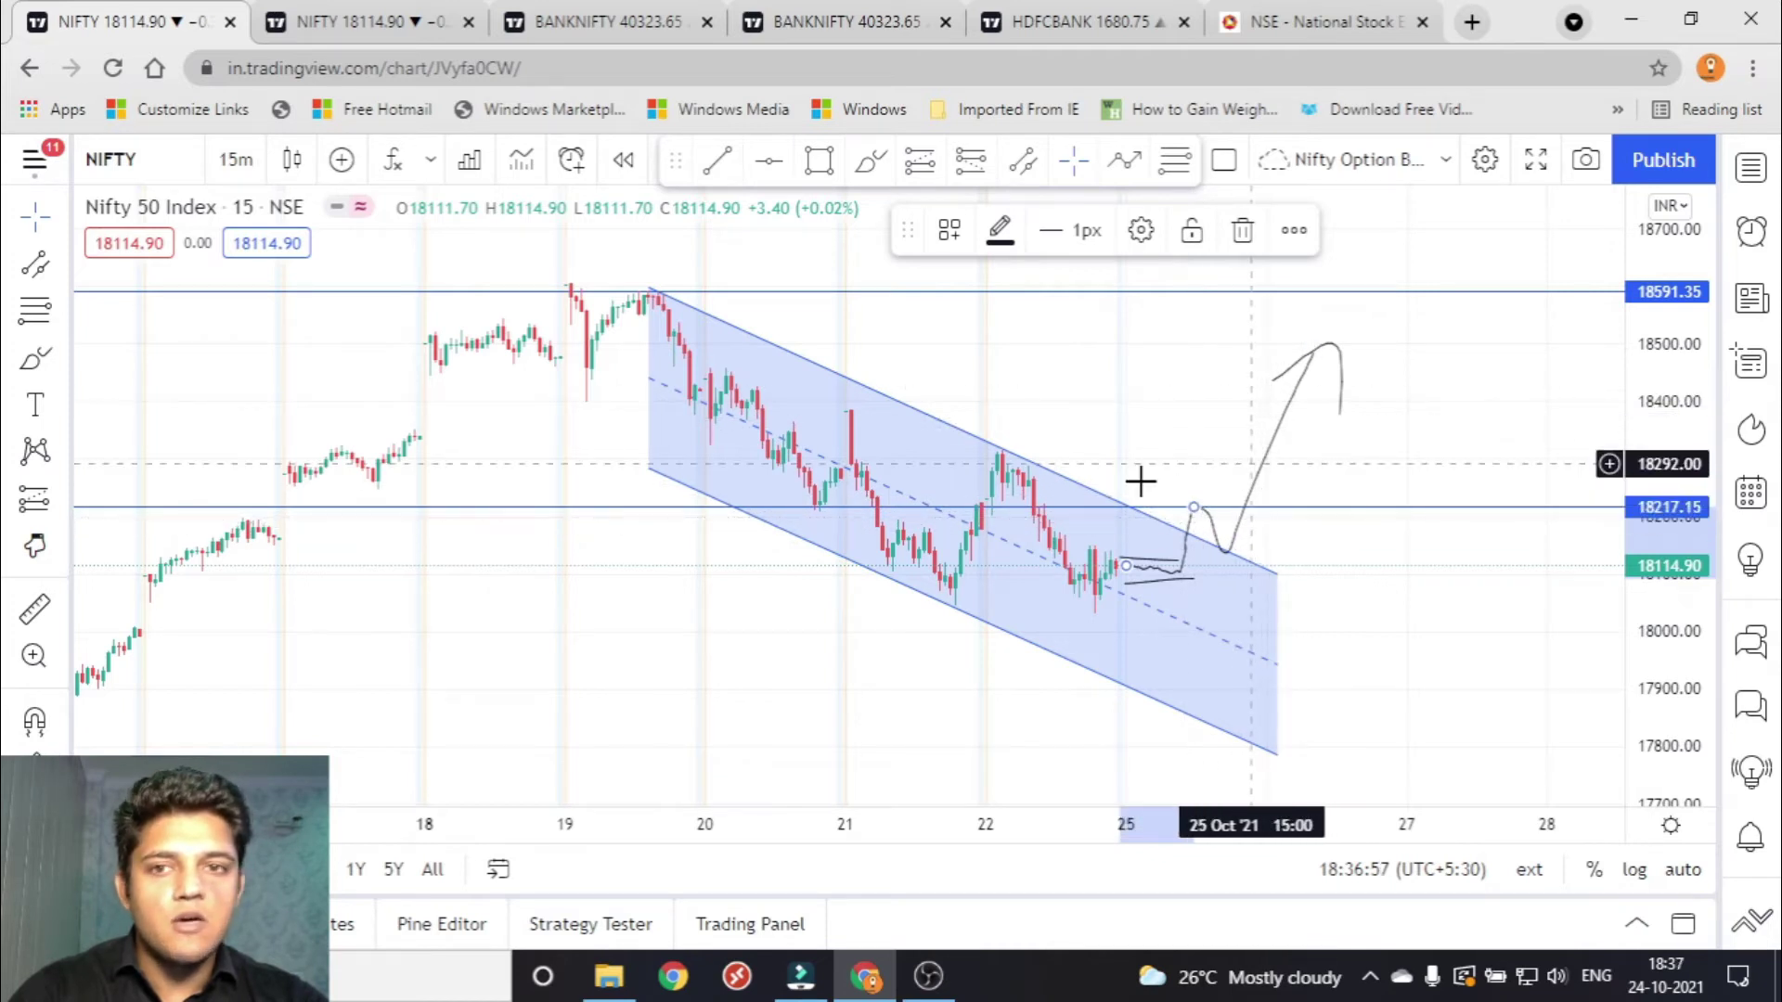
Circle the point where the projected rise crosses the 18217.15 line and sketch a small arrow pointing to it.
click(870, 160)
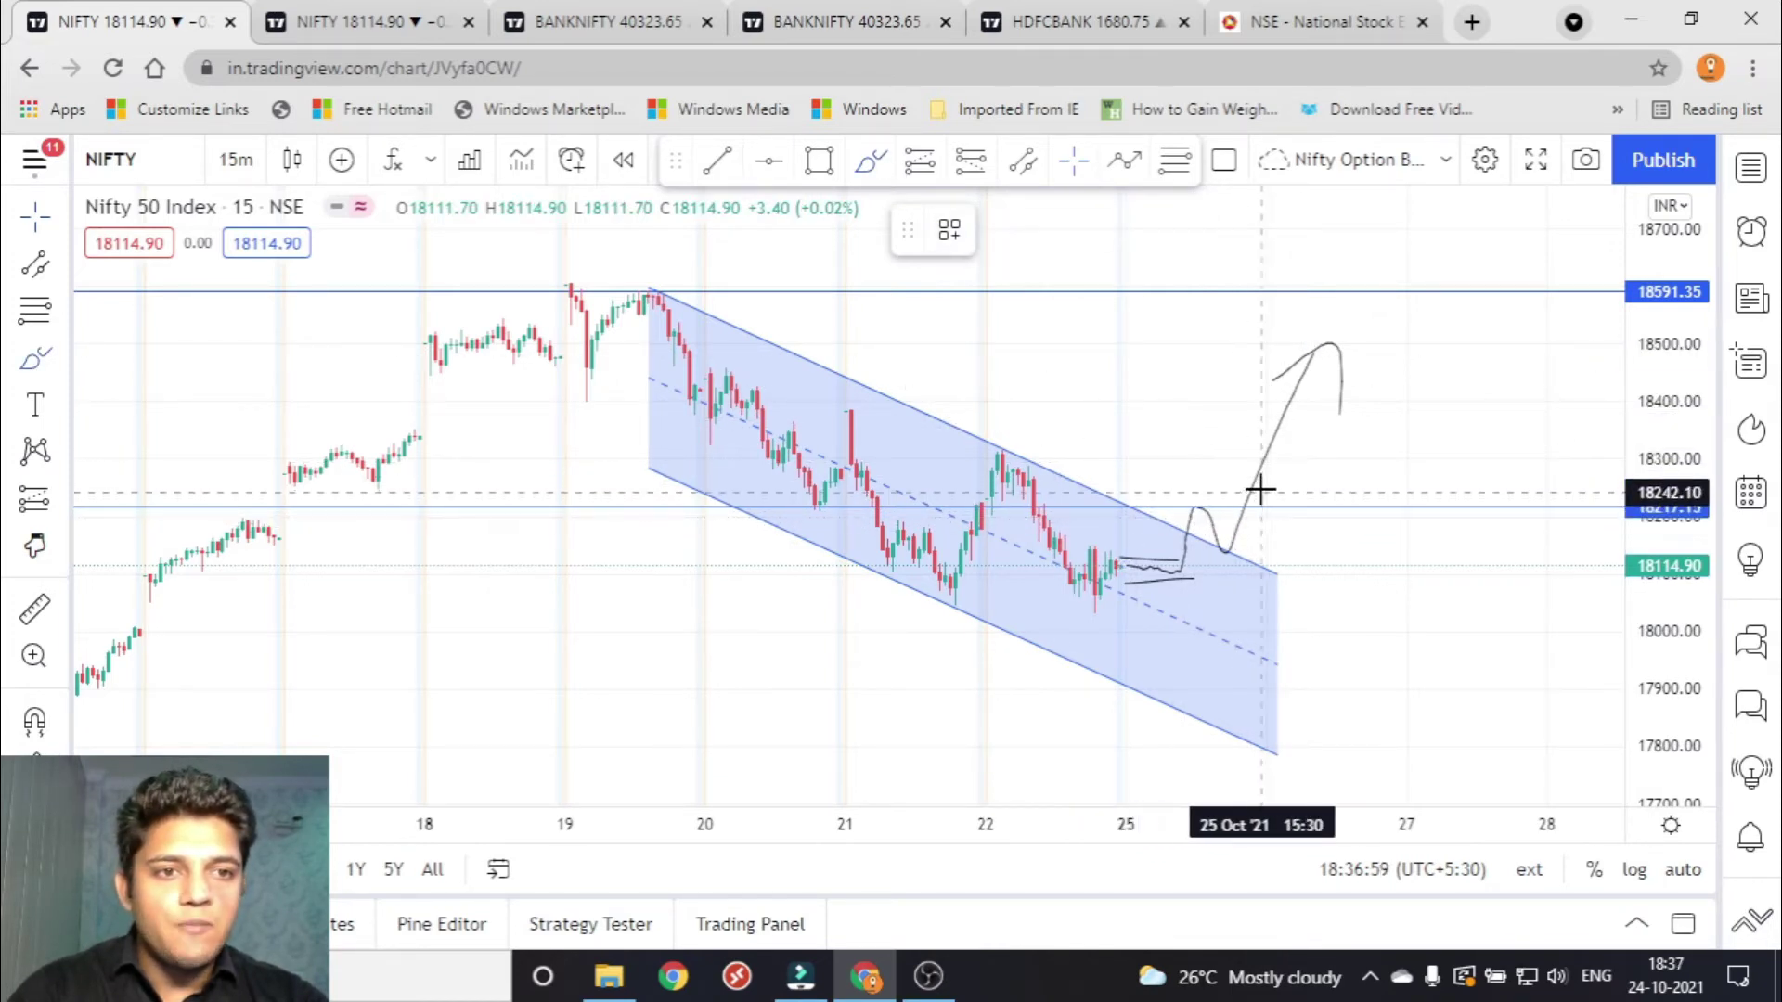
drag(1255, 489, 1233, 506)
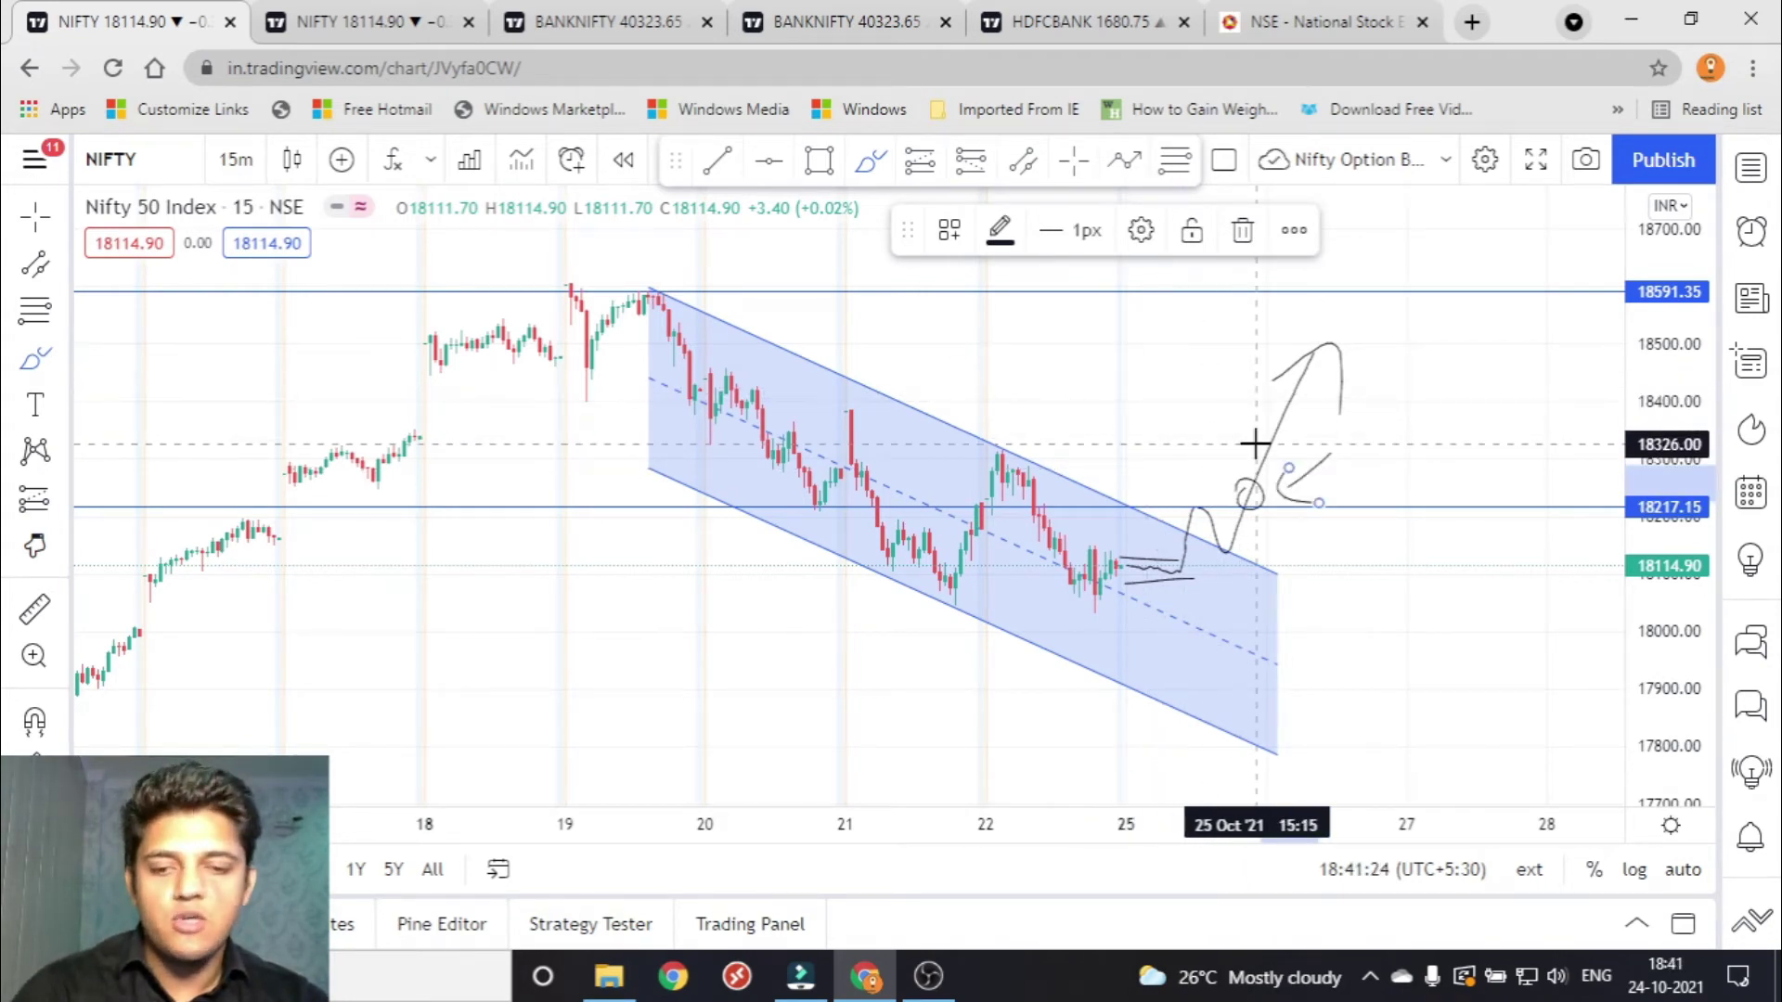
click(1255, 482)
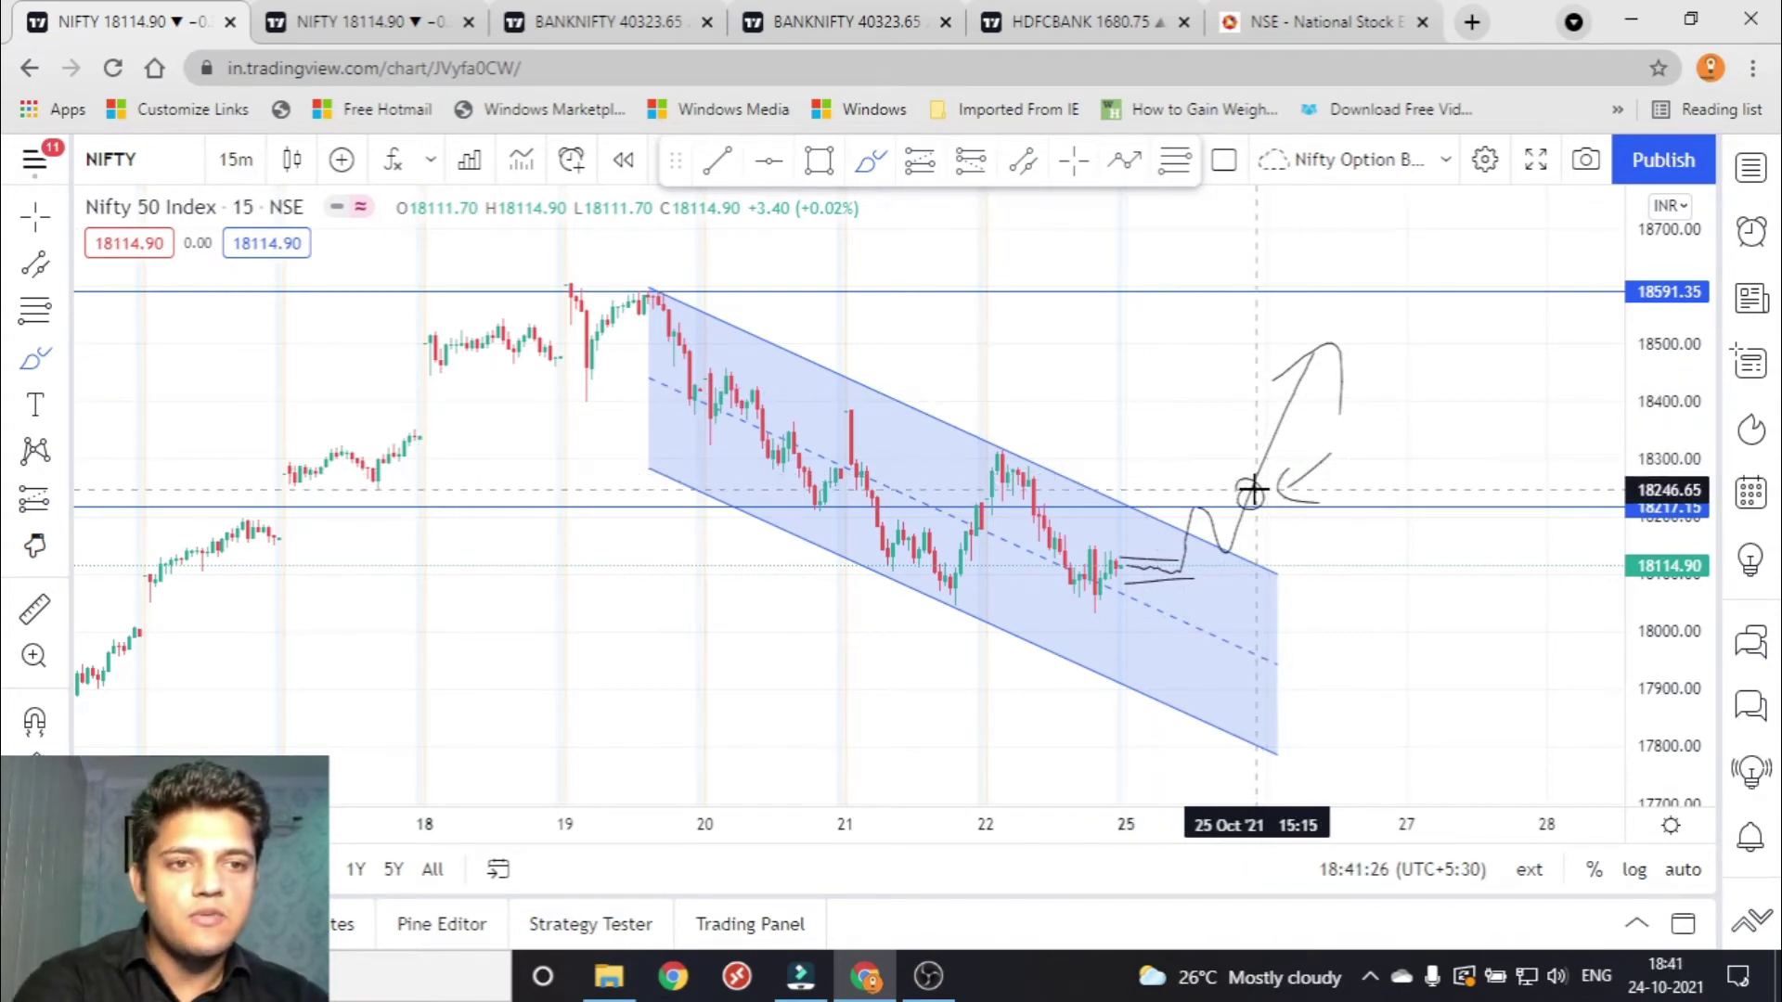
click(1284, 489)
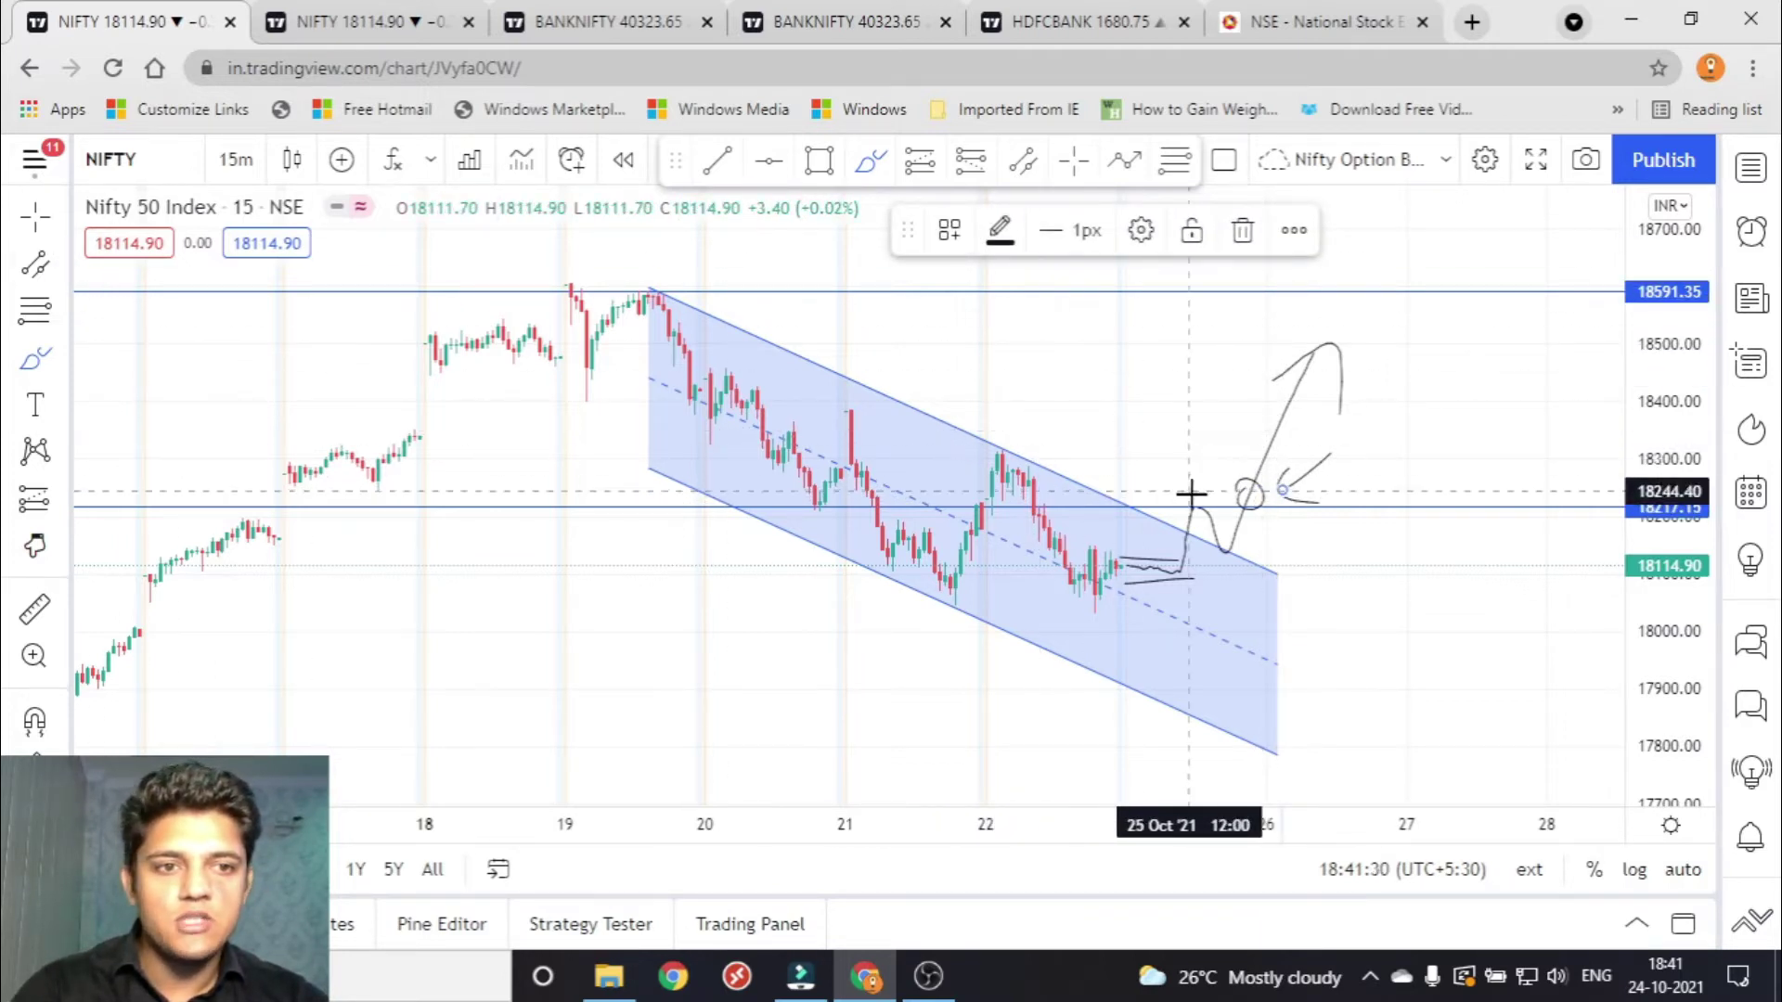
drag(1258, 497, 1257, 485)
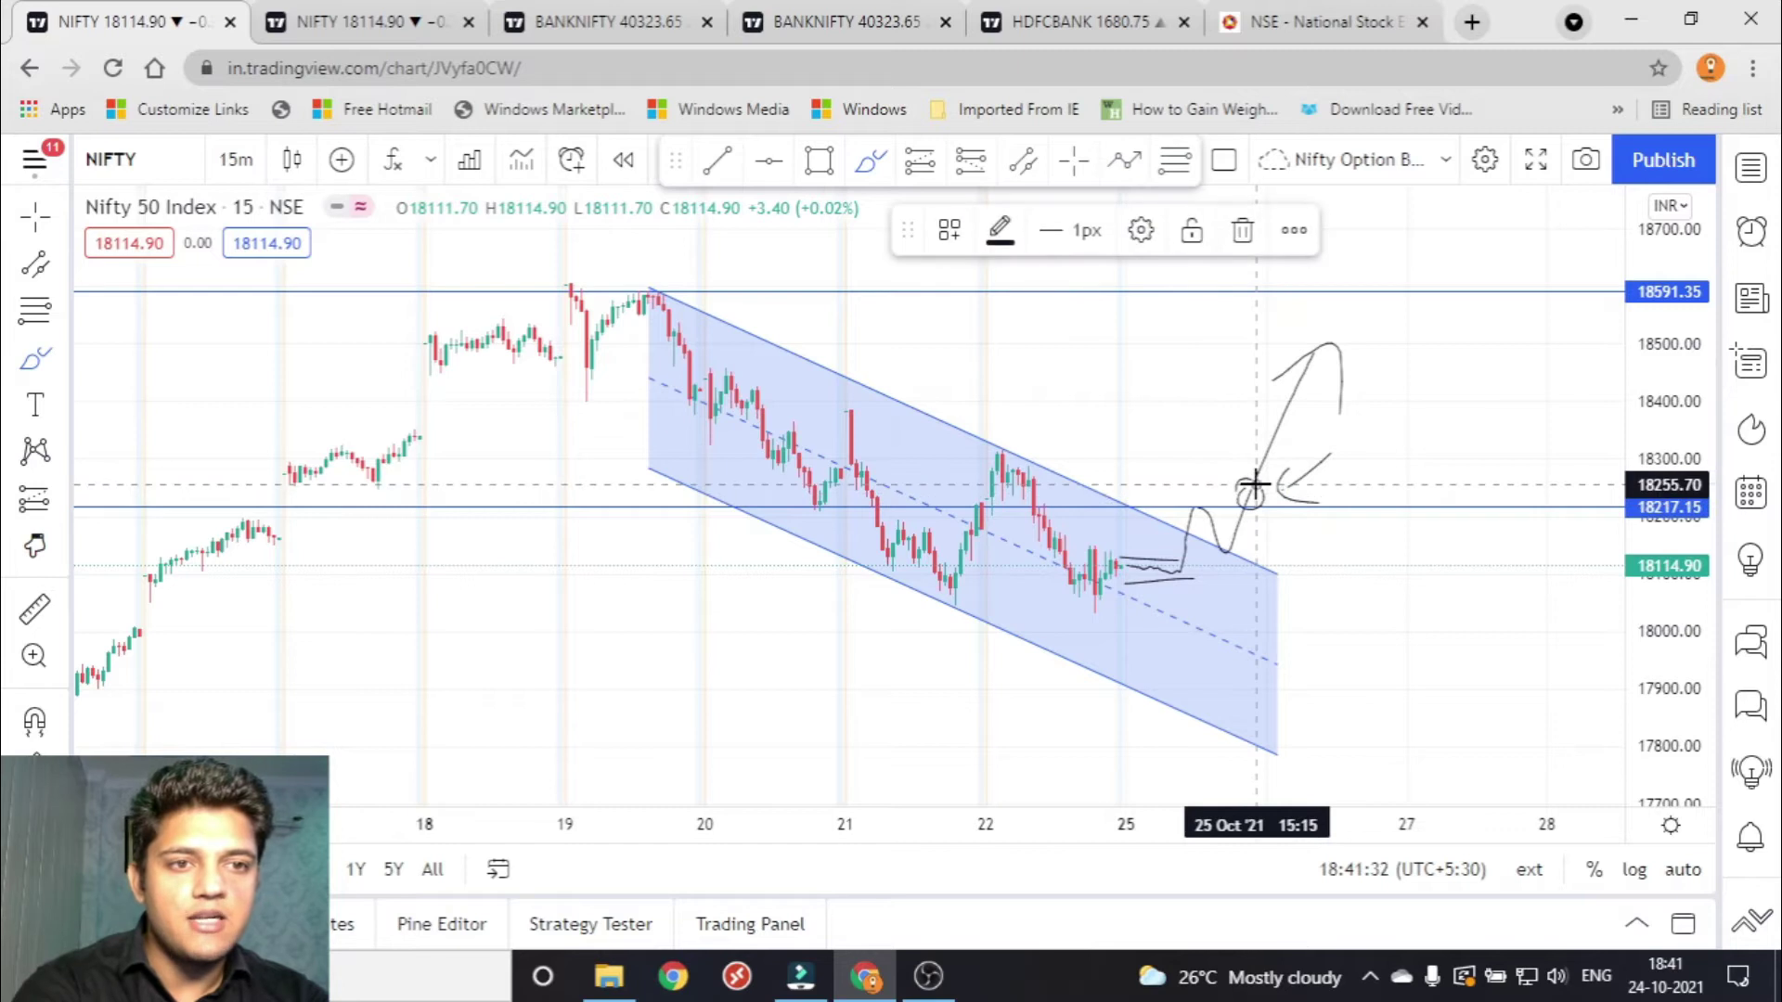
key(ctrl+z)
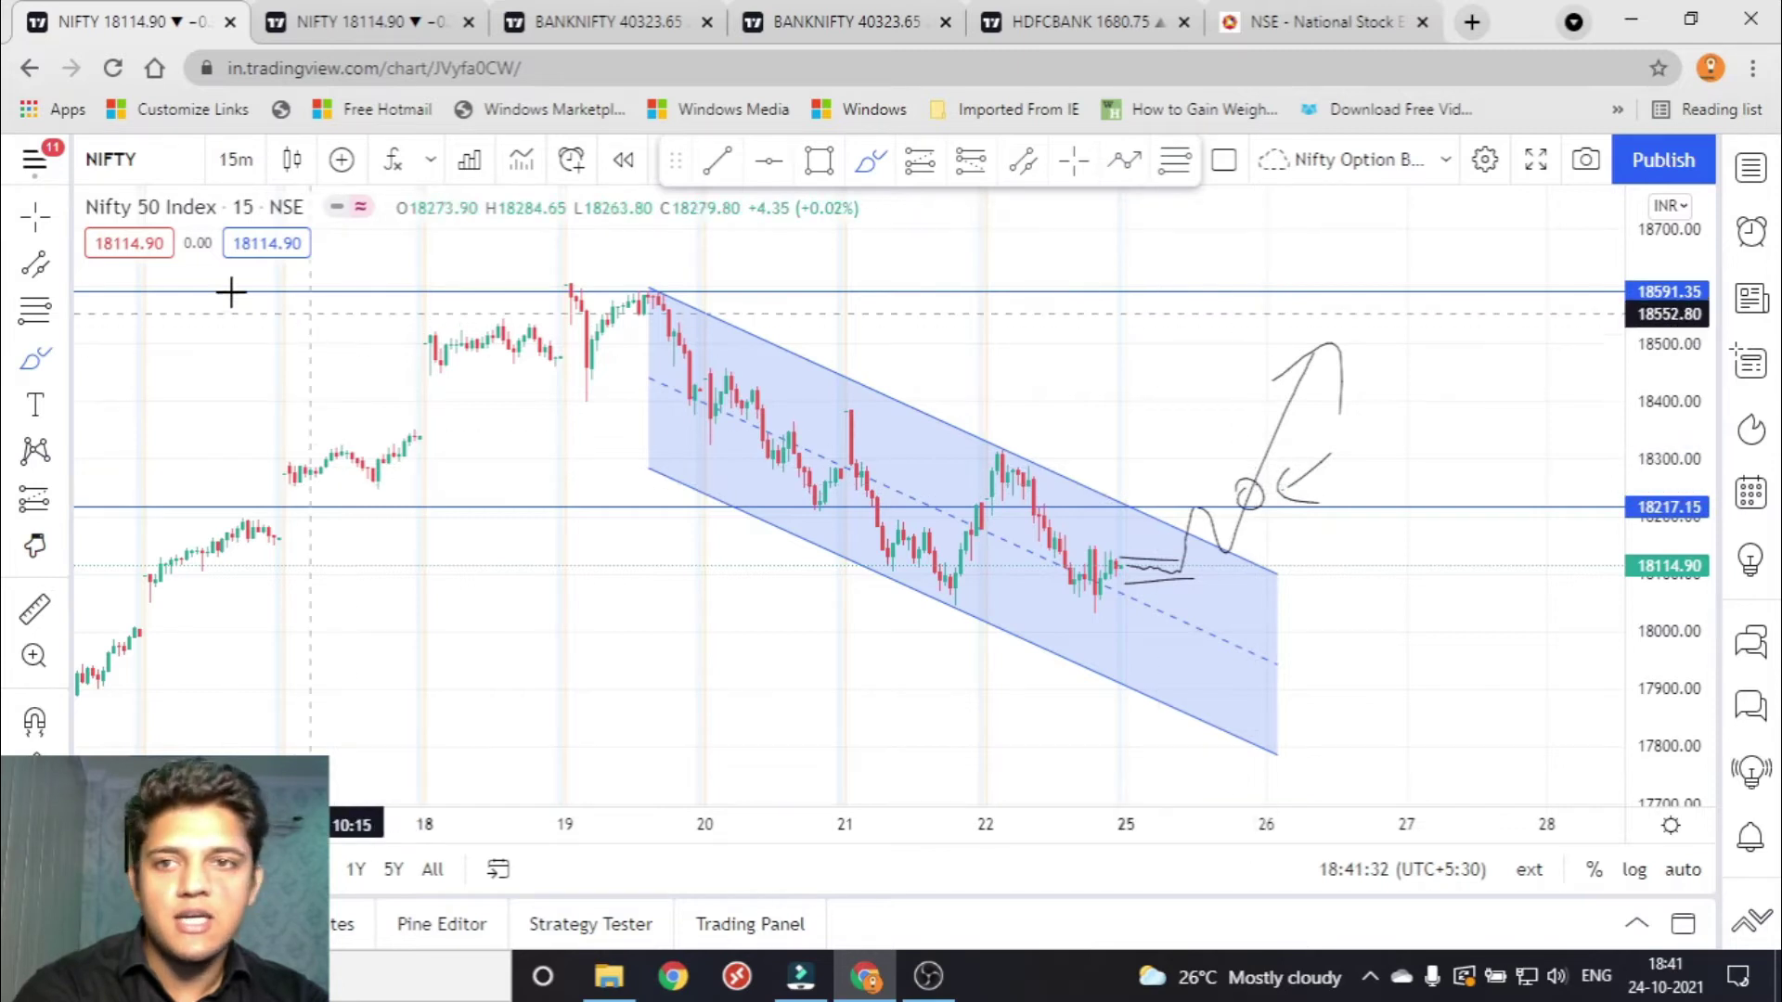
Delete all freehand projection strokes beside the last candle, keeping the channel and the horizontal lines.
click(1313, 353)
key(Delete)
click(1289, 391)
key(Delete)
click(1264, 488)
key(Delete)
click(1284, 486)
key(Delete)
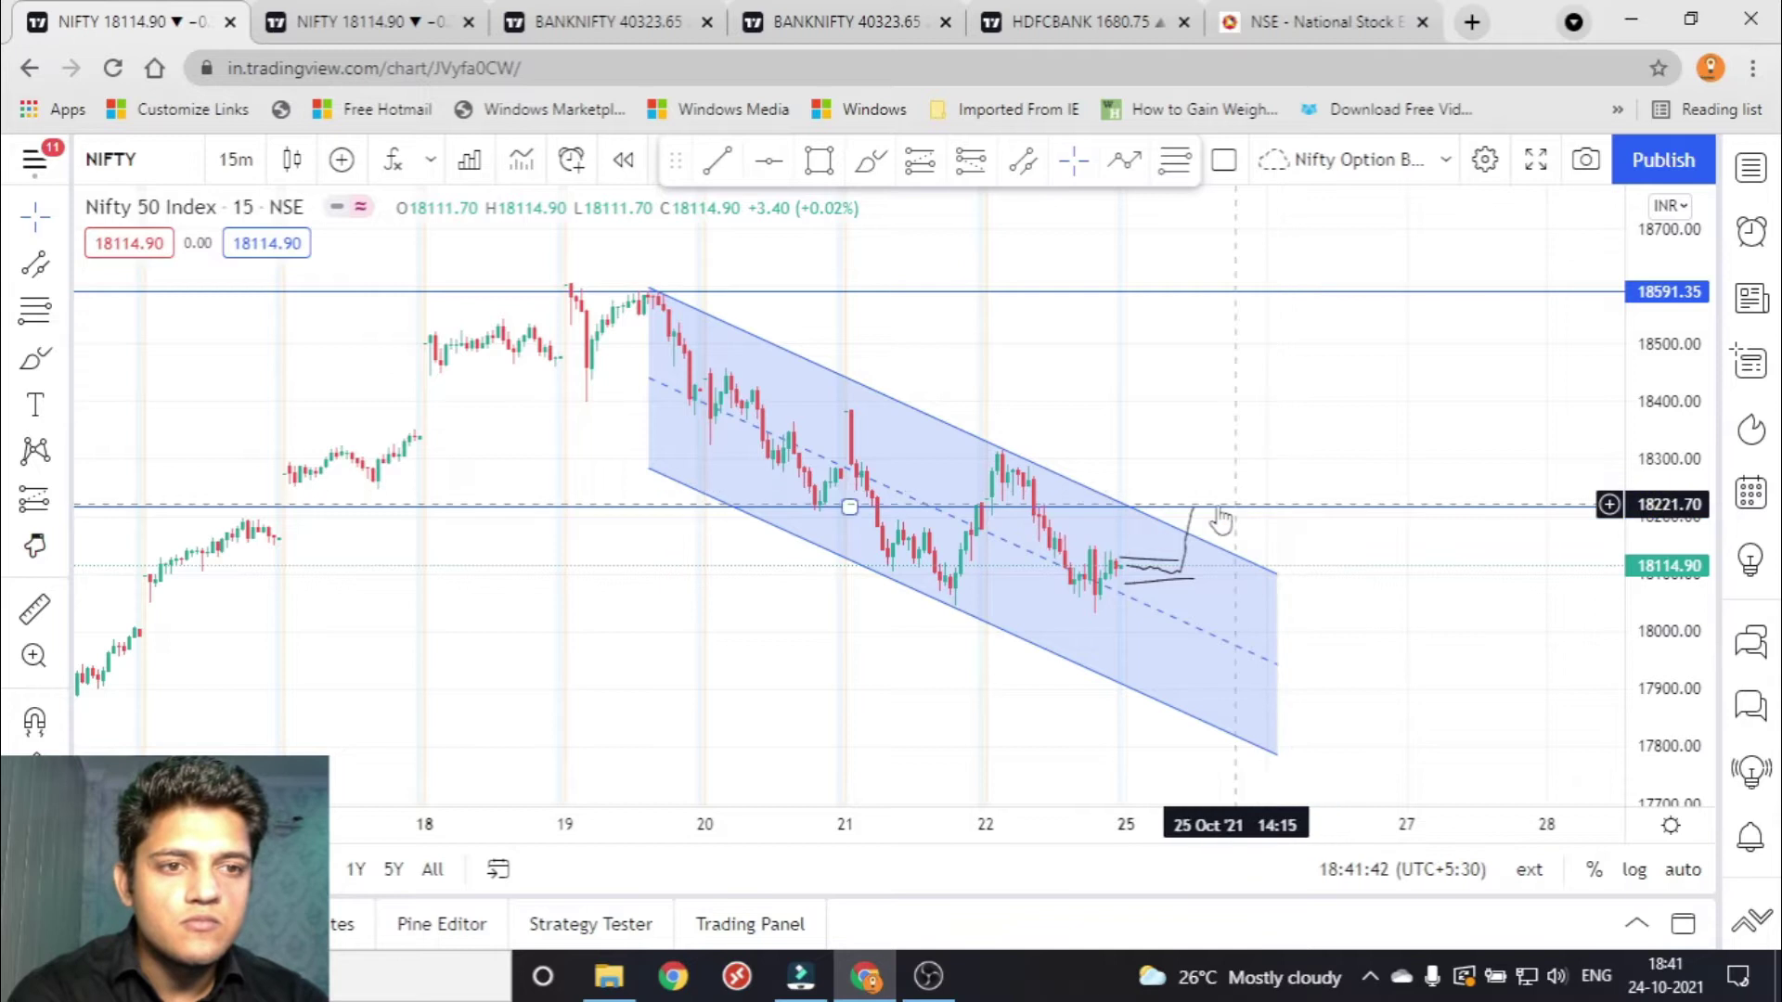
click(1189, 522)
key(Delete)
drag(1177, 574, 1174, 590)
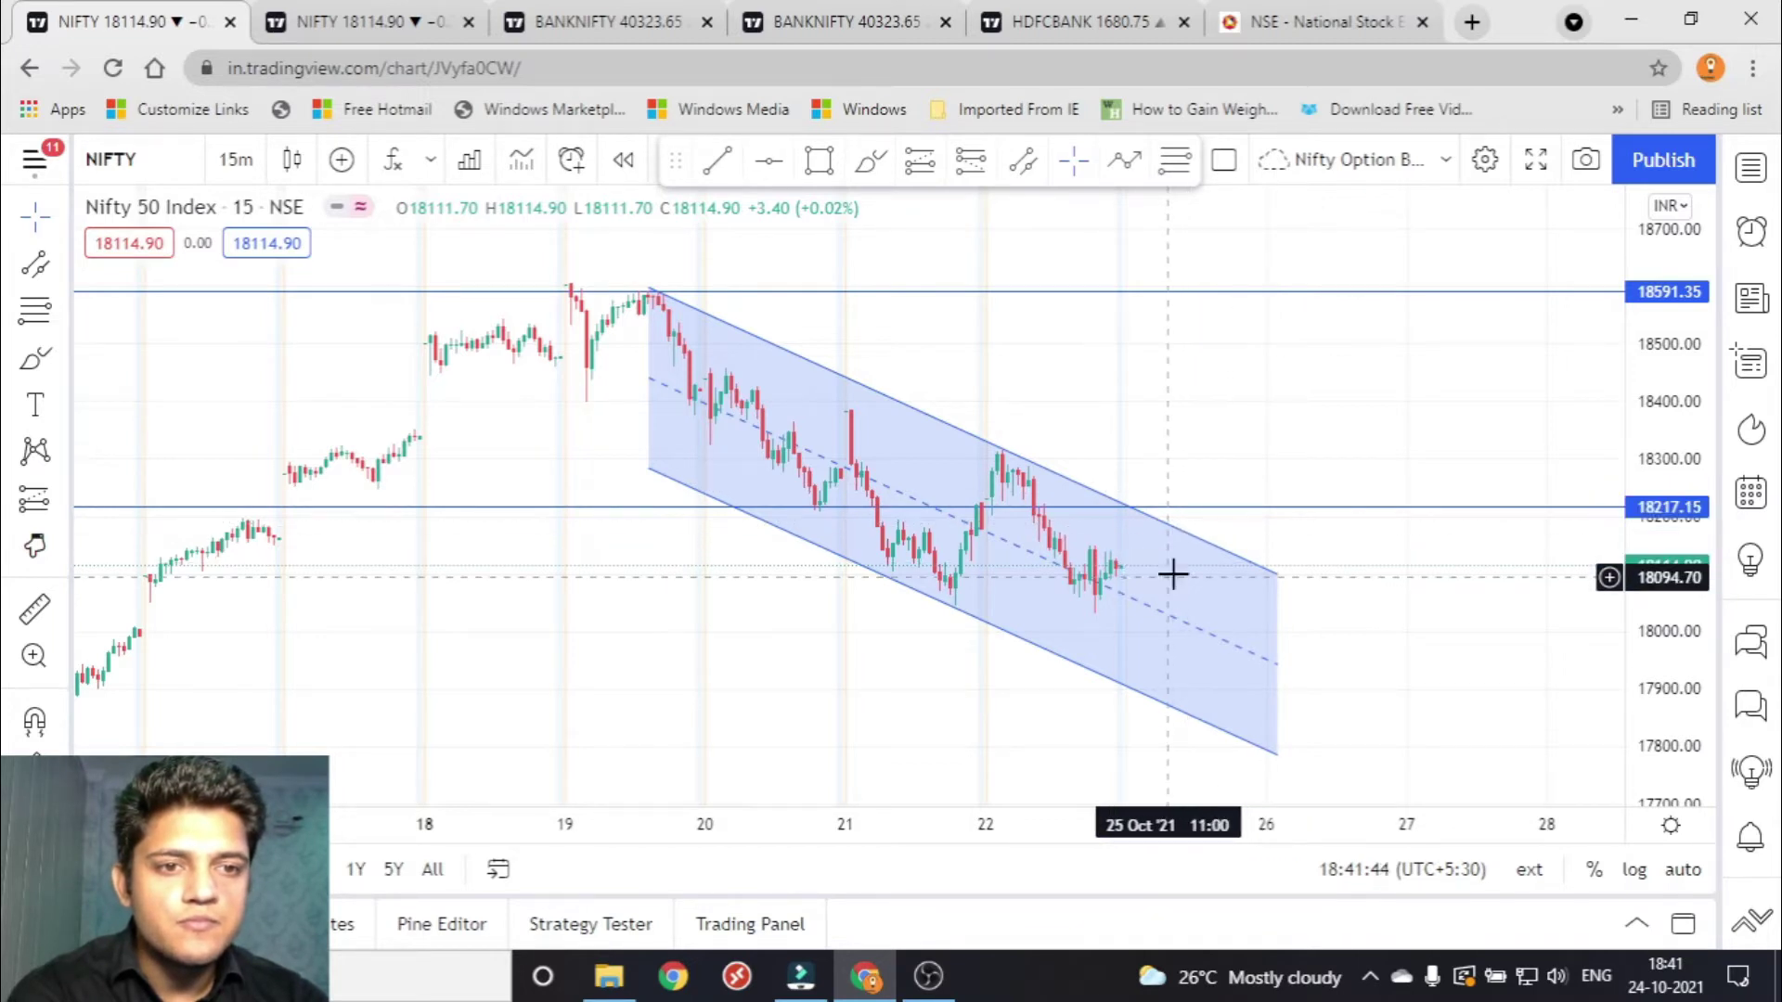
Extend the descending channel's upper end point to 27 Oct 15:00 at about 17884.
click(1278, 576)
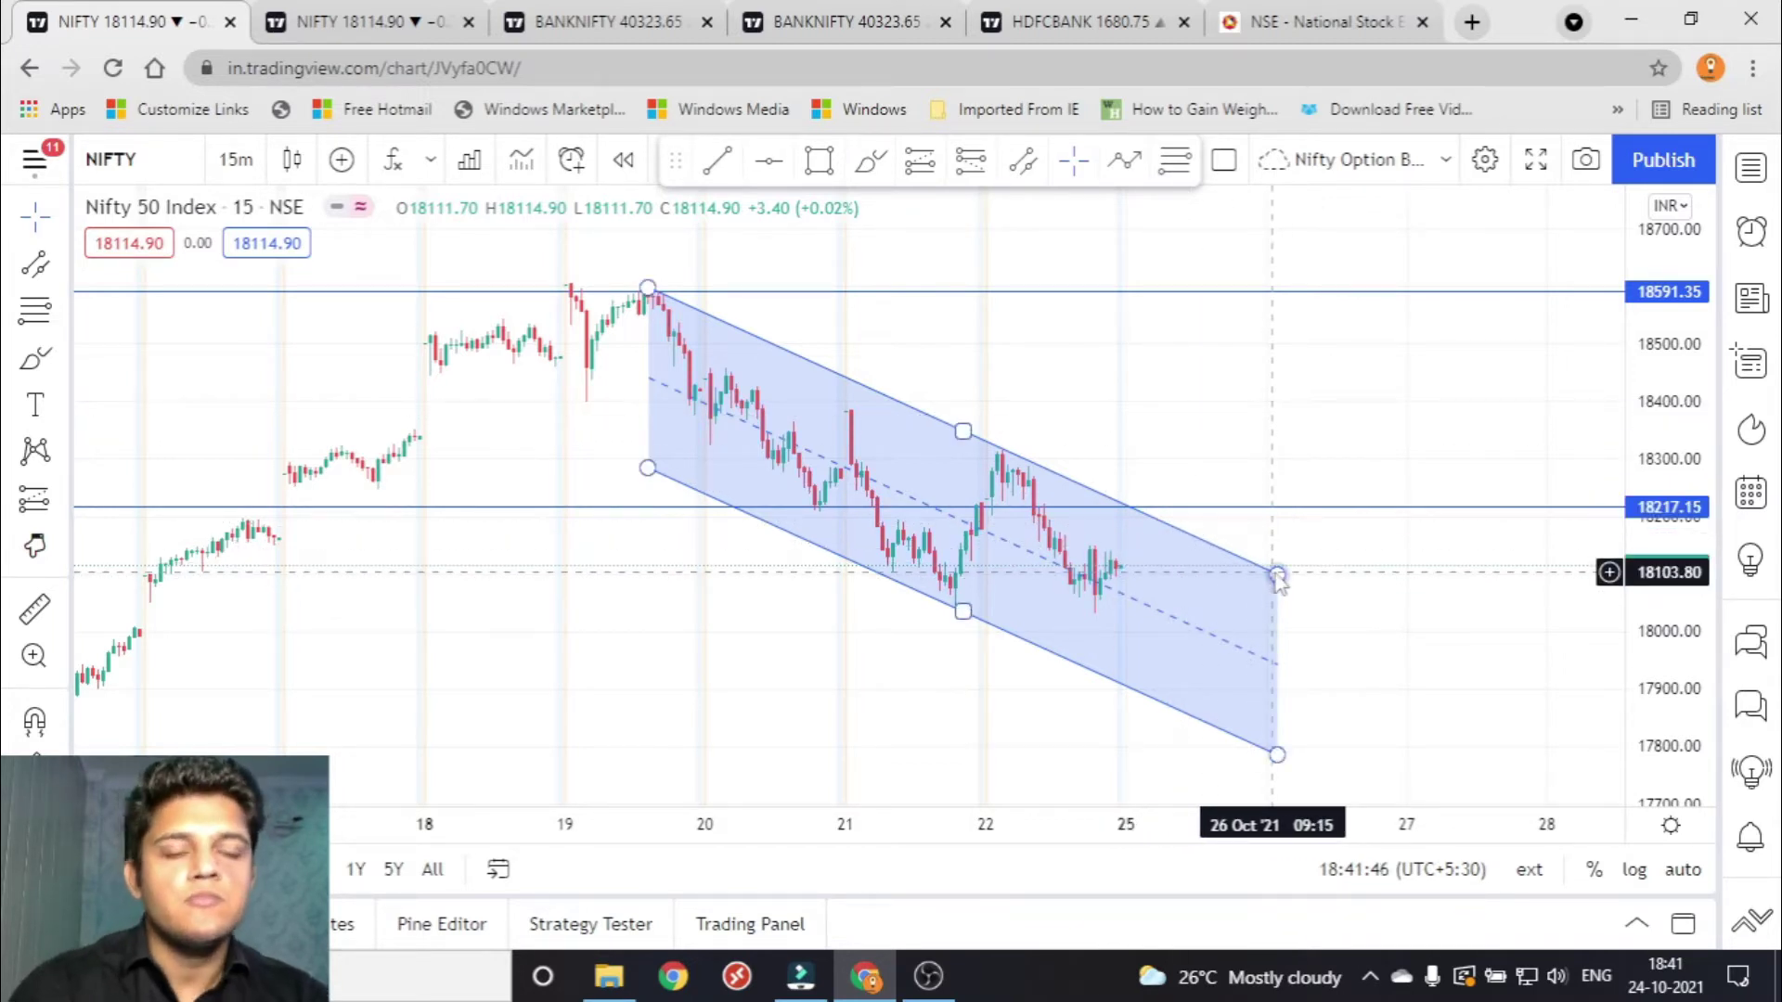
drag(1278, 575, 1533, 707)
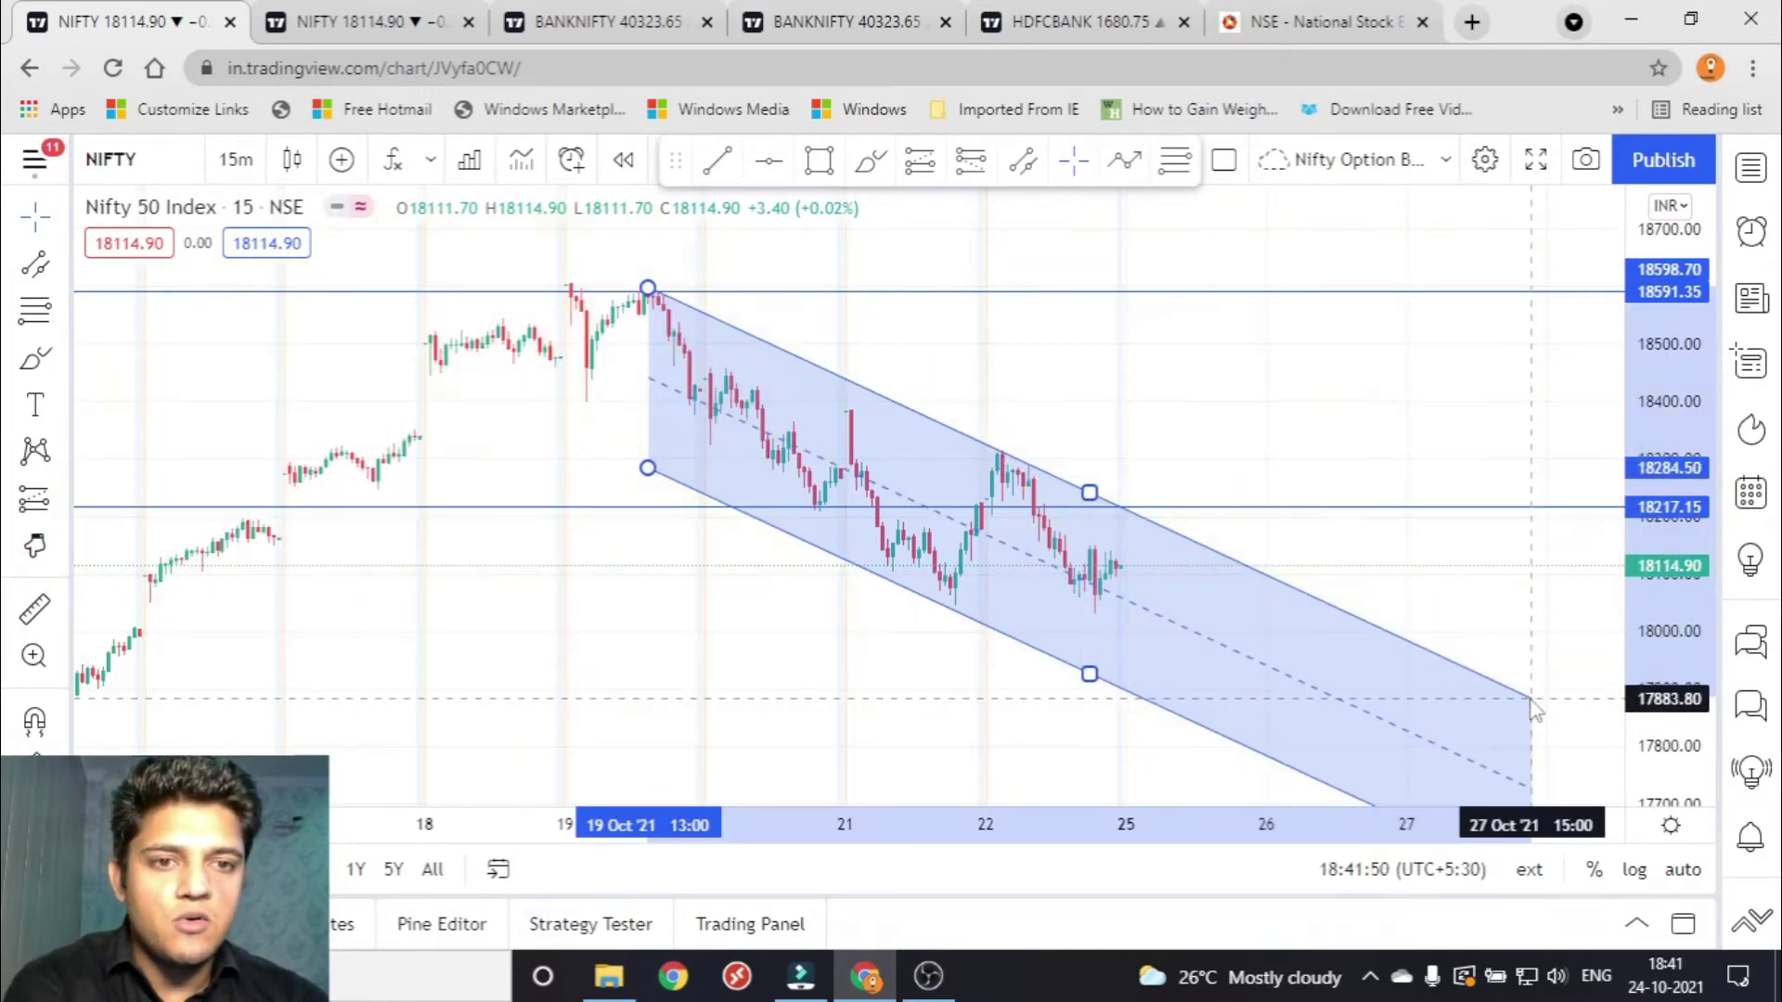
Circle the October 22, October 21 and October 19 swing highs near the channel's upper boundary with the Brush.
drag(1229, 404, 1182, 422)
scroll(1192, 334, down, 1)
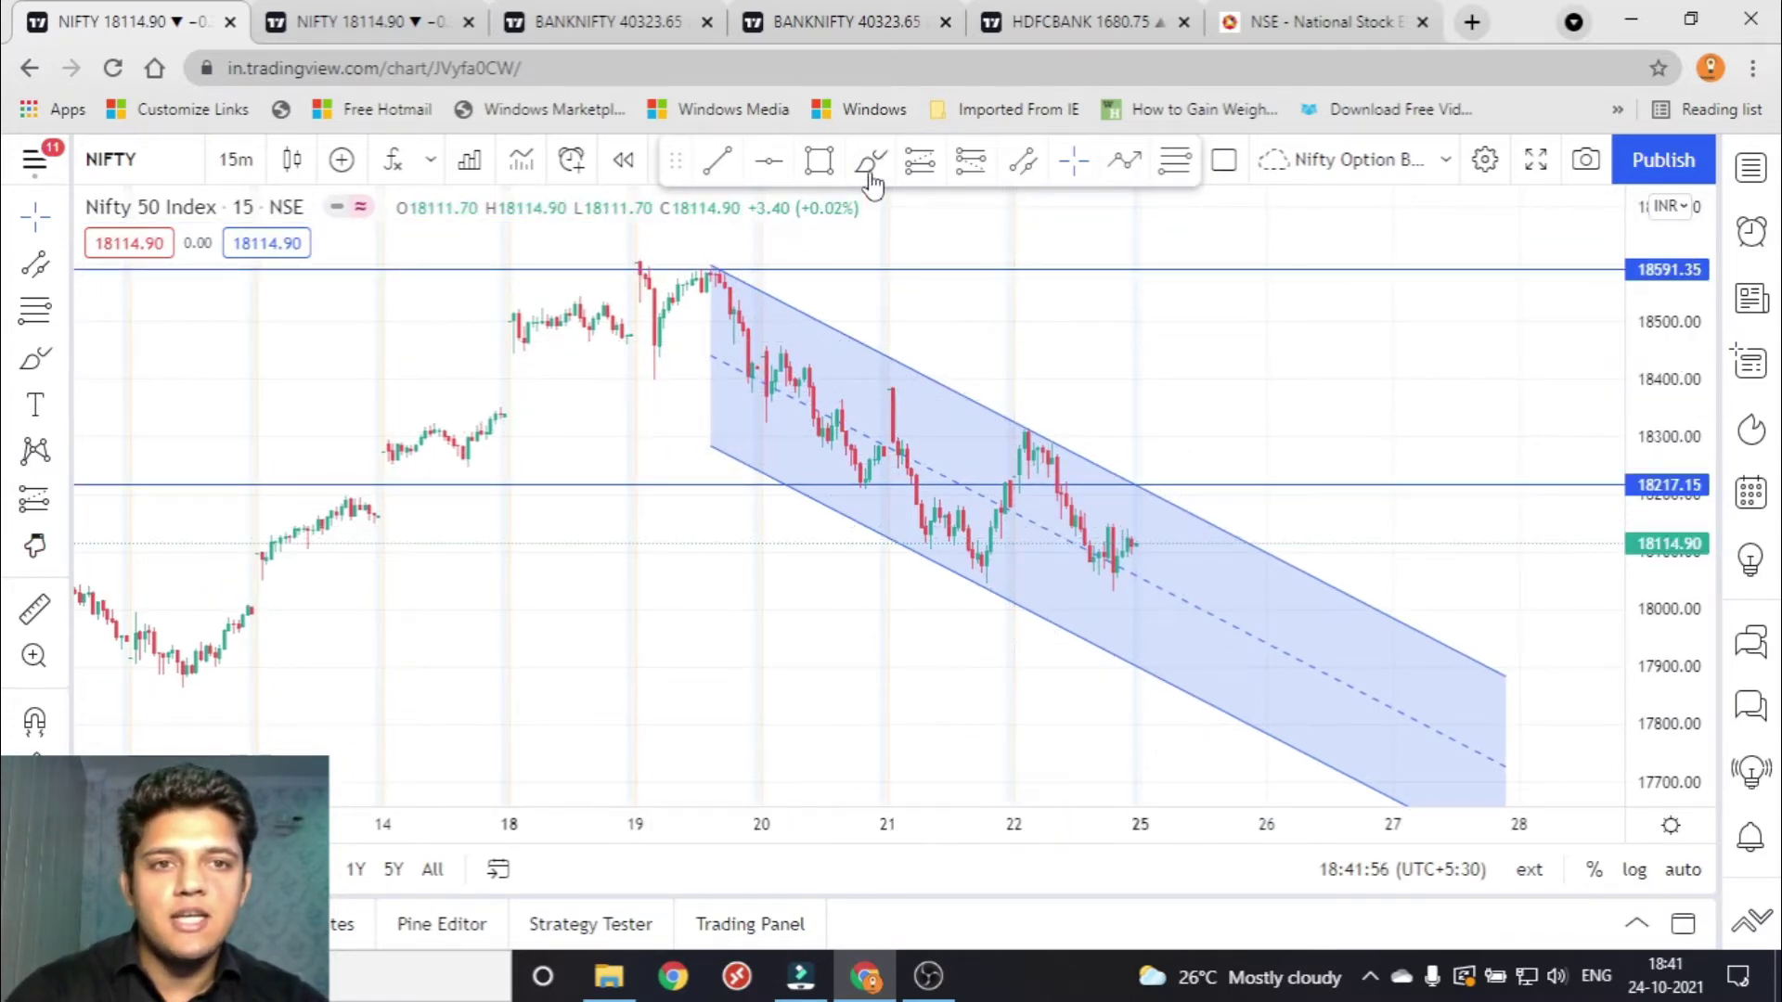
click(870, 172)
mouse_move(1034, 422)
mouse_down()
mouse_move(1000, 431)
mouse_move(1061, 438)
mouse_move(1026, 430)
mouse_up()
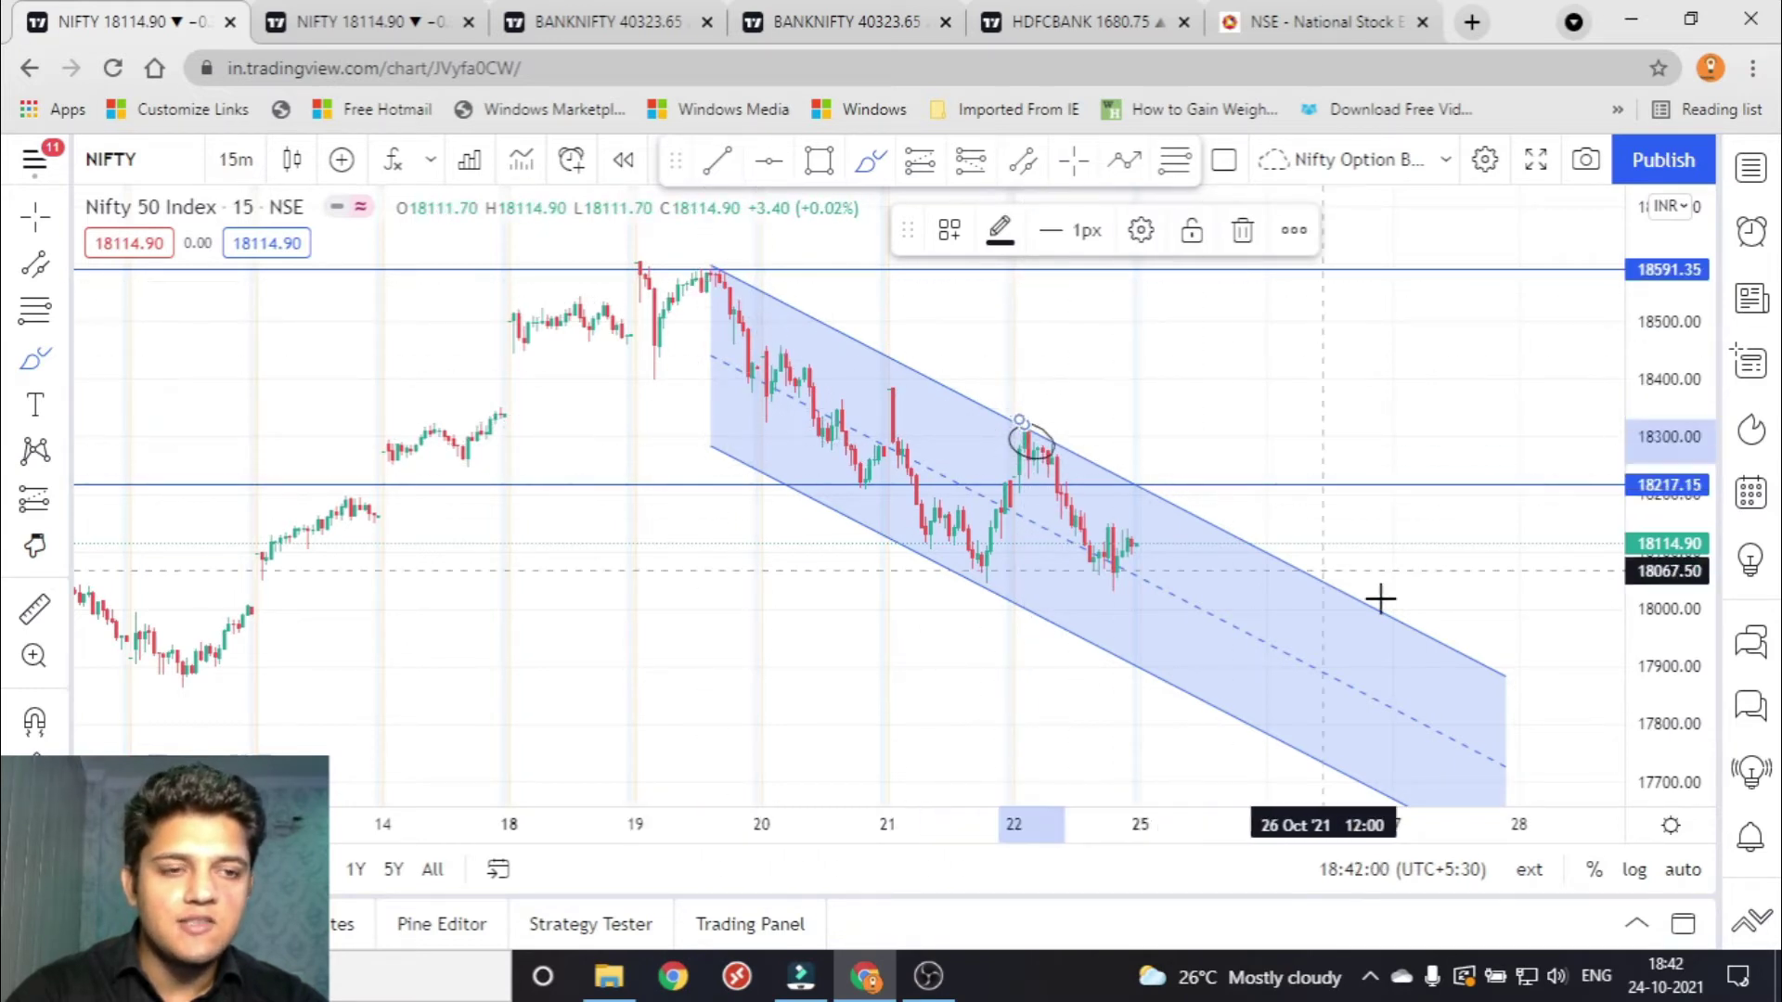
mouse_move(881, 376)
mouse_down()
mouse_move(901, 368)
mouse_move(883, 379)
mouse_up()
drag(704, 270, 696, 280)
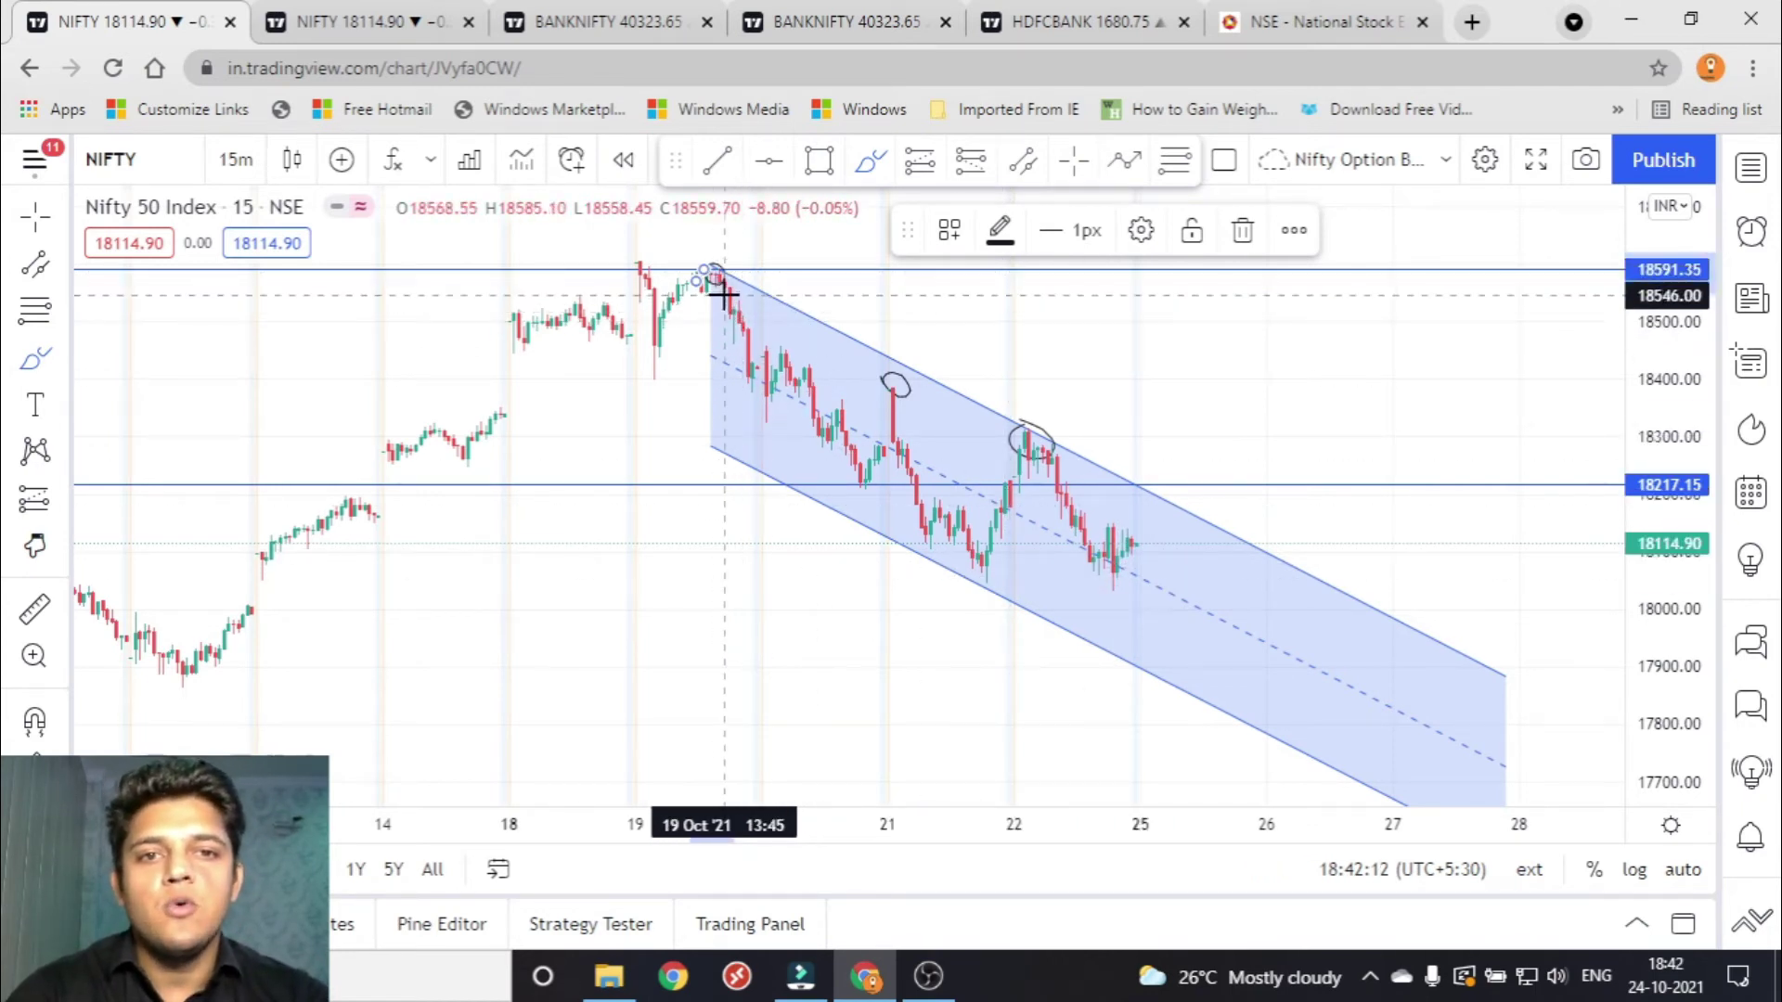
Sketch a freehand downward arrow from each of the three circled swing highs along the decline that follows it.
mouse_move(711, 277)
mouse_down()
mouse_move(840, 441)
mouse_move(821, 446)
mouse_move(859, 462)
mouse_up()
mouse_move(893, 383)
mouse_down()
mouse_move(914, 545)
mouse_move(956, 519)
mouse_up()
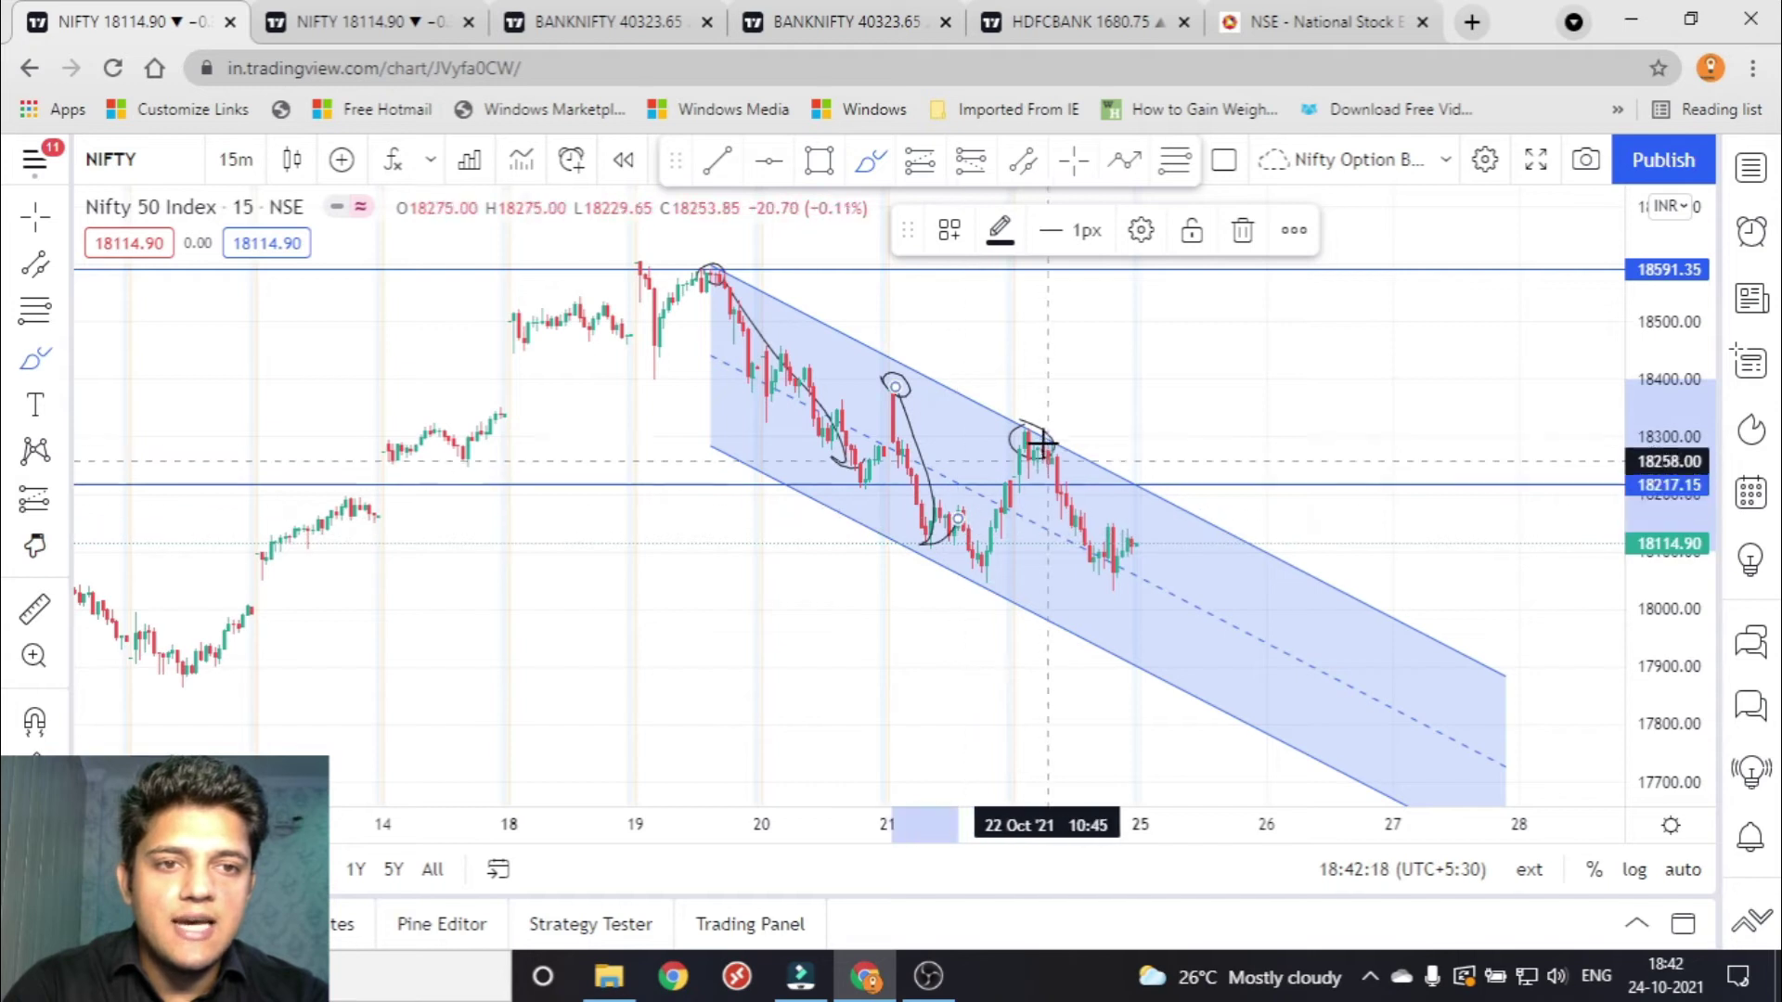
mouse_move(1042, 442)
mouse_down()
mouse_move(1096, 565)
mouse_move(1110, 536)
mouse_up()
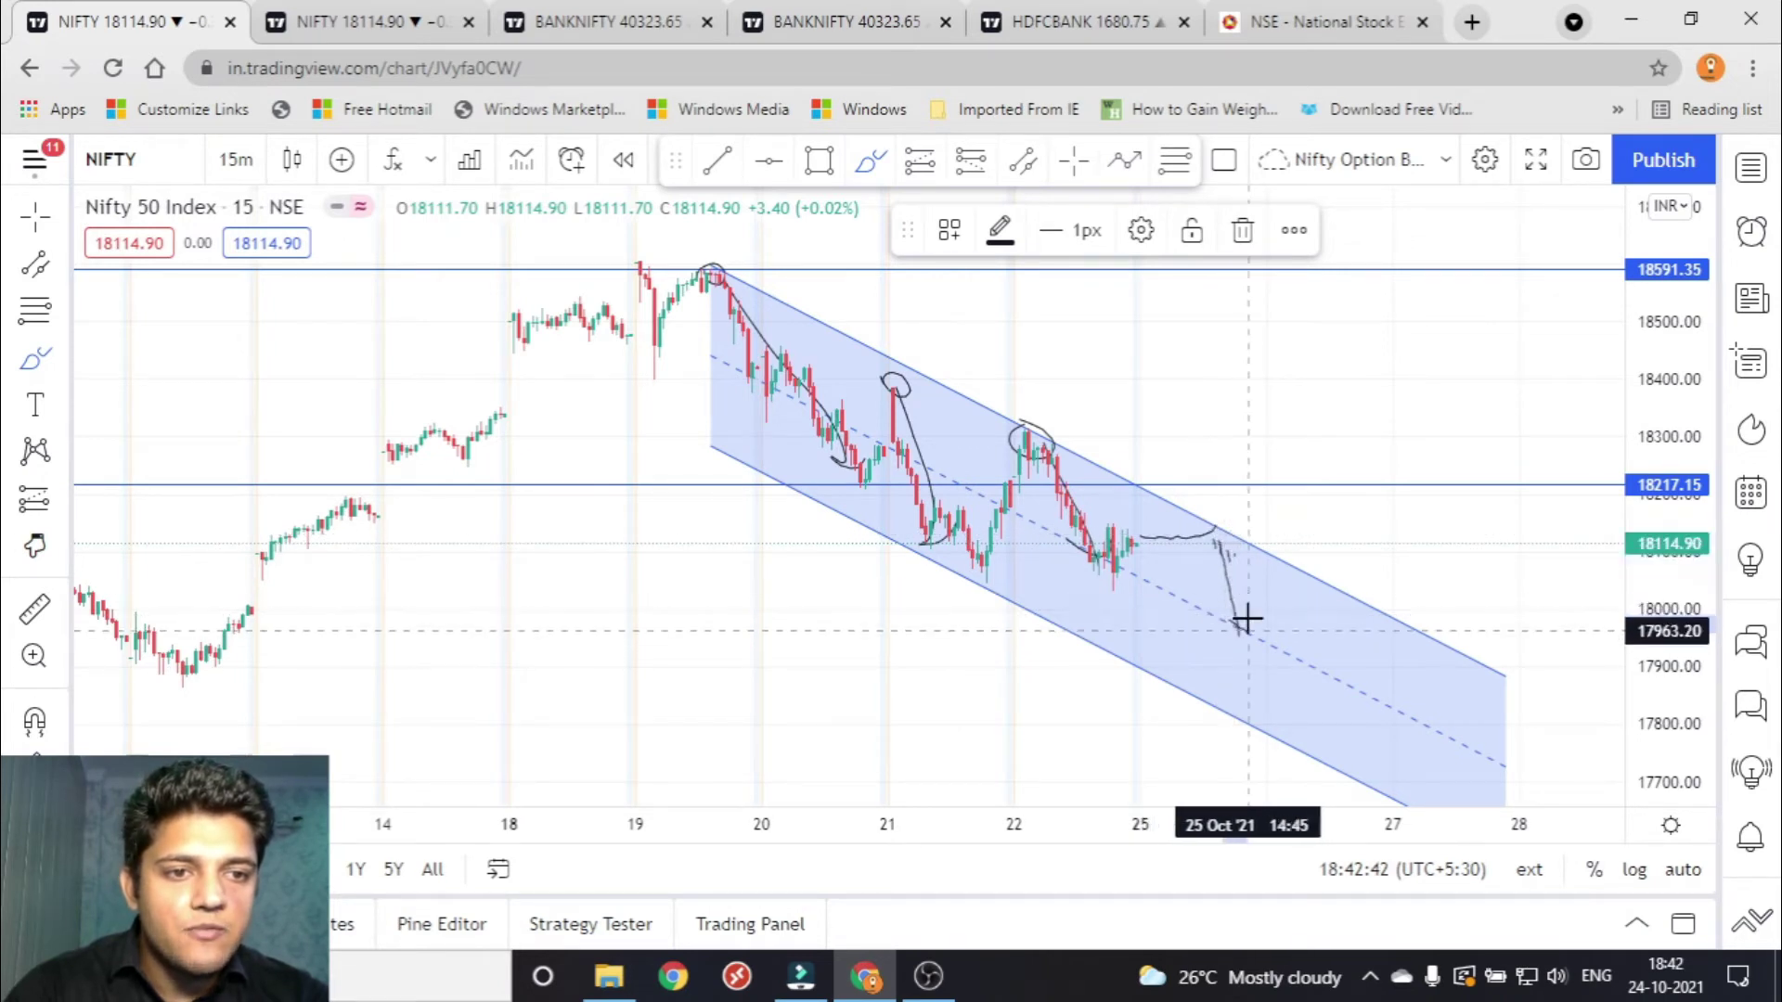
Try a freehand projection of a fall to about 17800 with its October 25 turning point circled, and undo it.
mouse_move(1258, 655)
mouse_down()
mouse_move(1268, 728)
mouse_move(1286, 705)
mouse_up()
mouse_move(1230, 516)
mouse_down()
mouse_move(1205, 556)
mouse_move(1223, 517)
mouse_up()
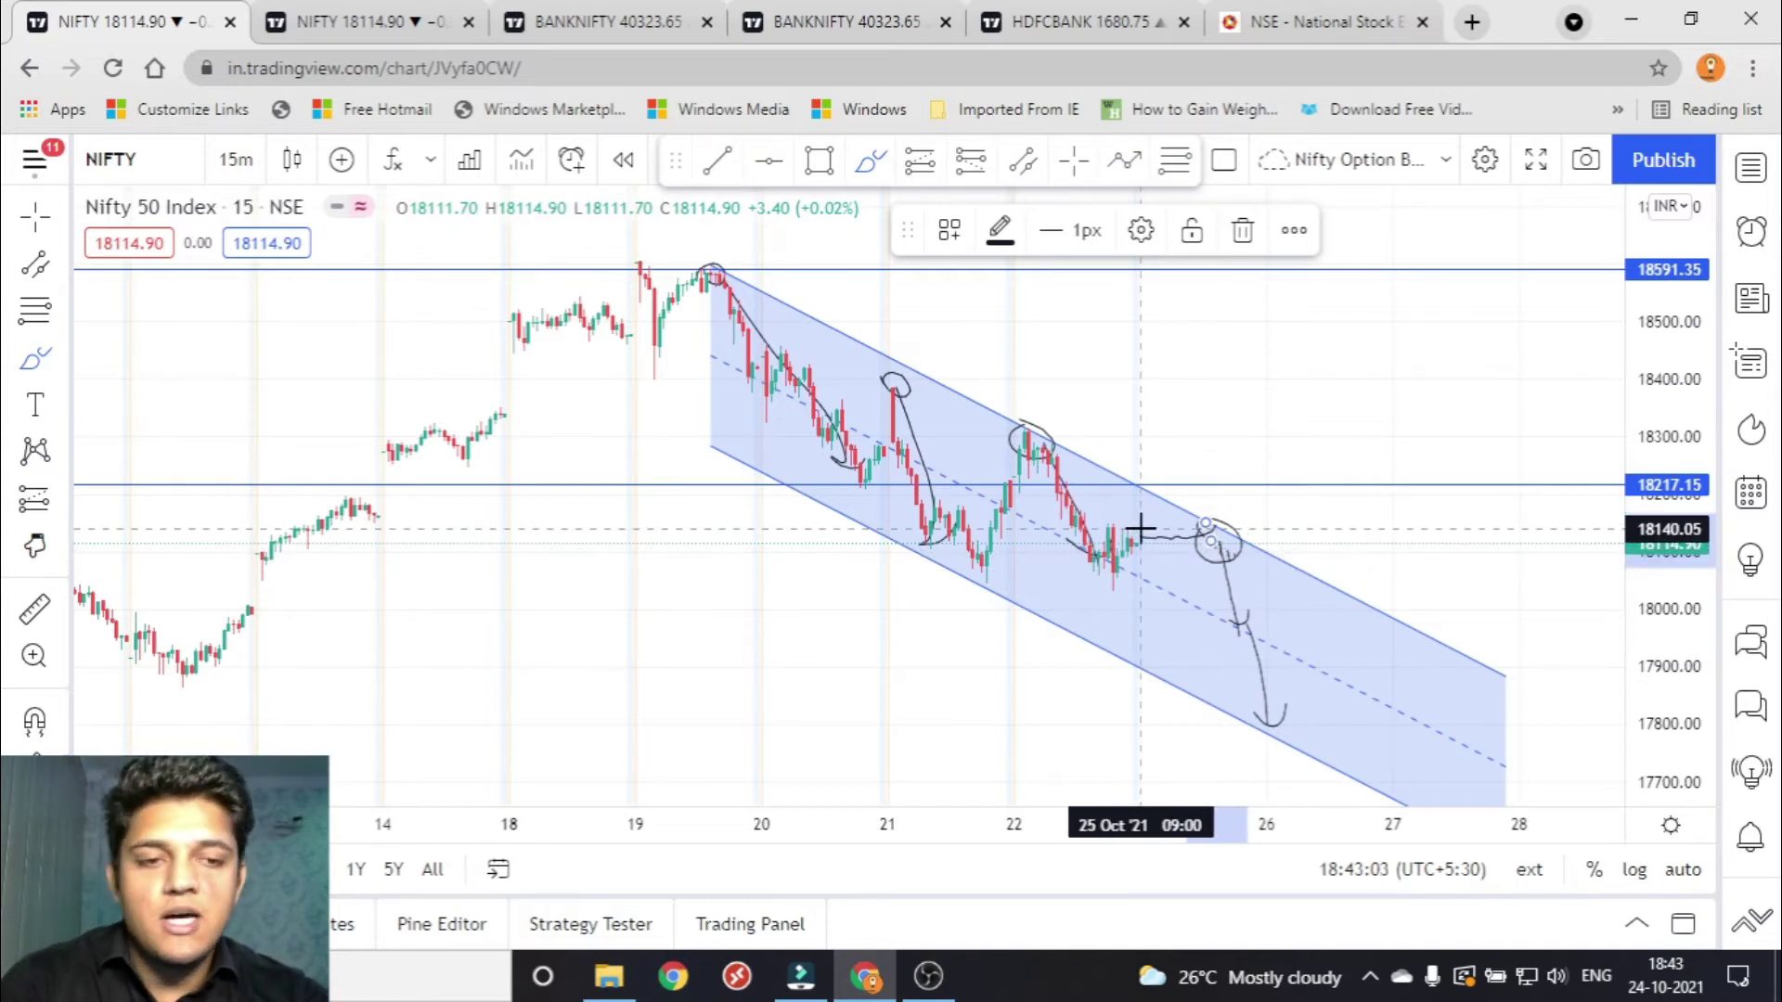
key(ctrl+z)
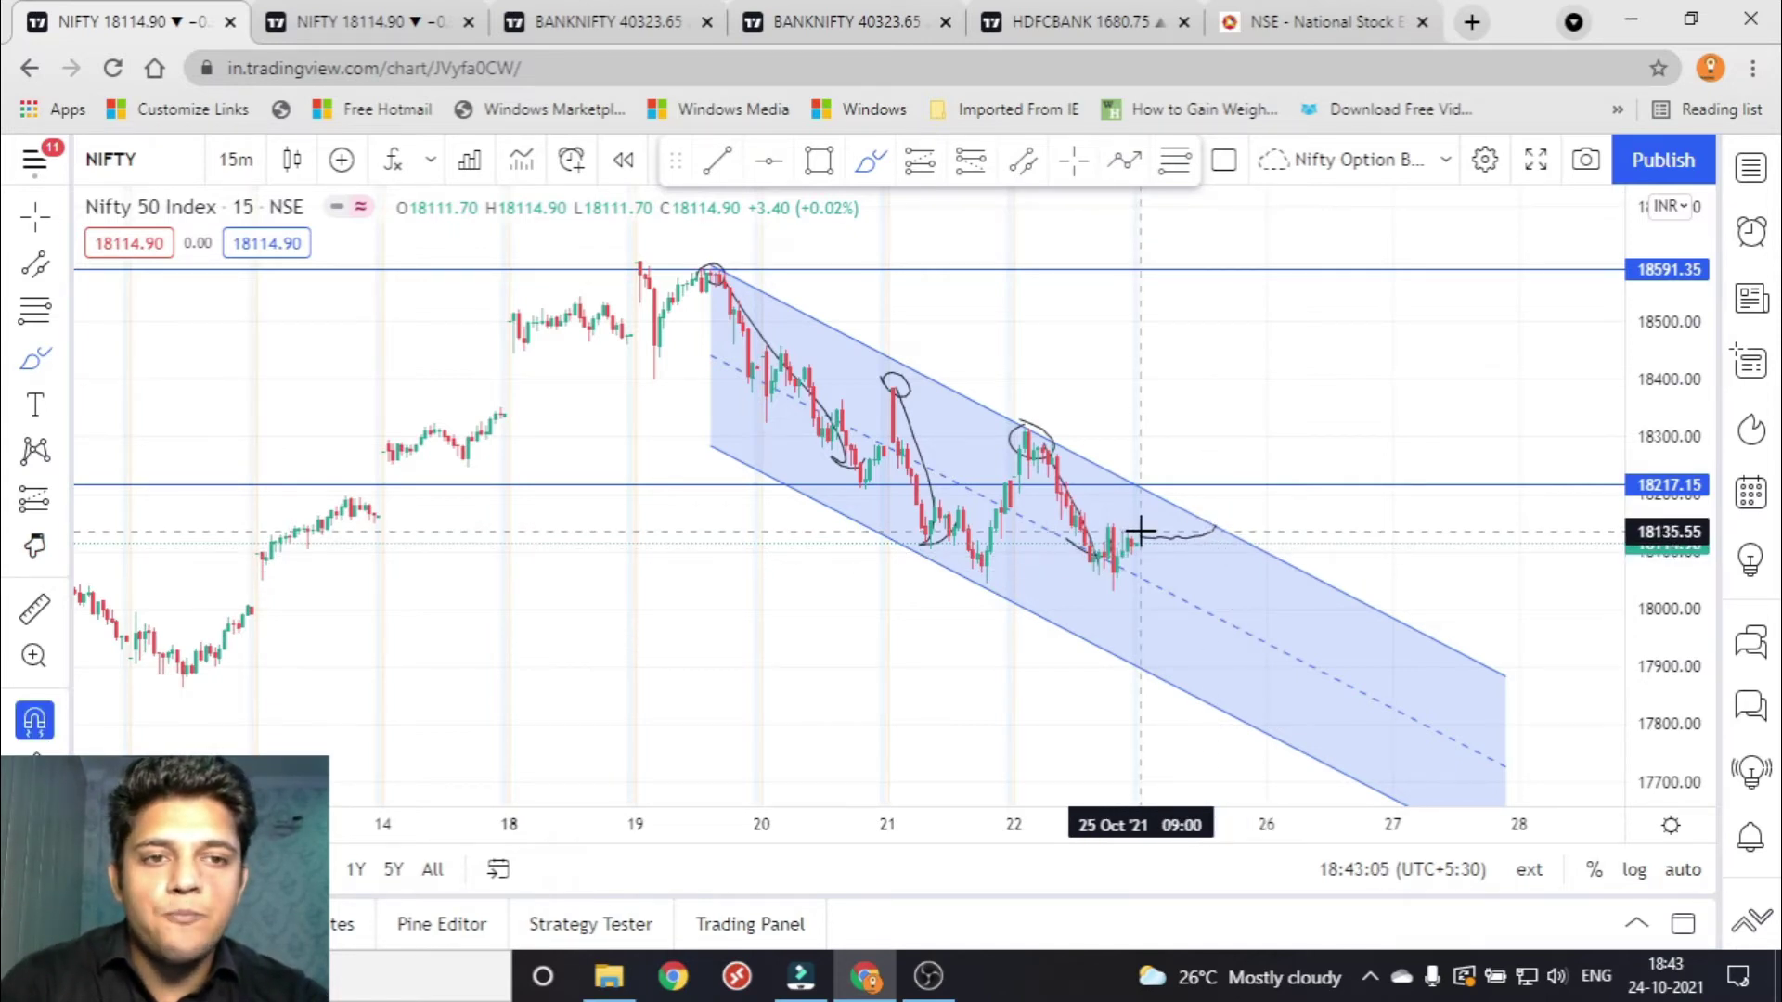
Switch to the BANKNIFTY 15-minute chart and place horizontal lines at 40595.80 and 40160.05.
scroll(1141, 531, up, 2)
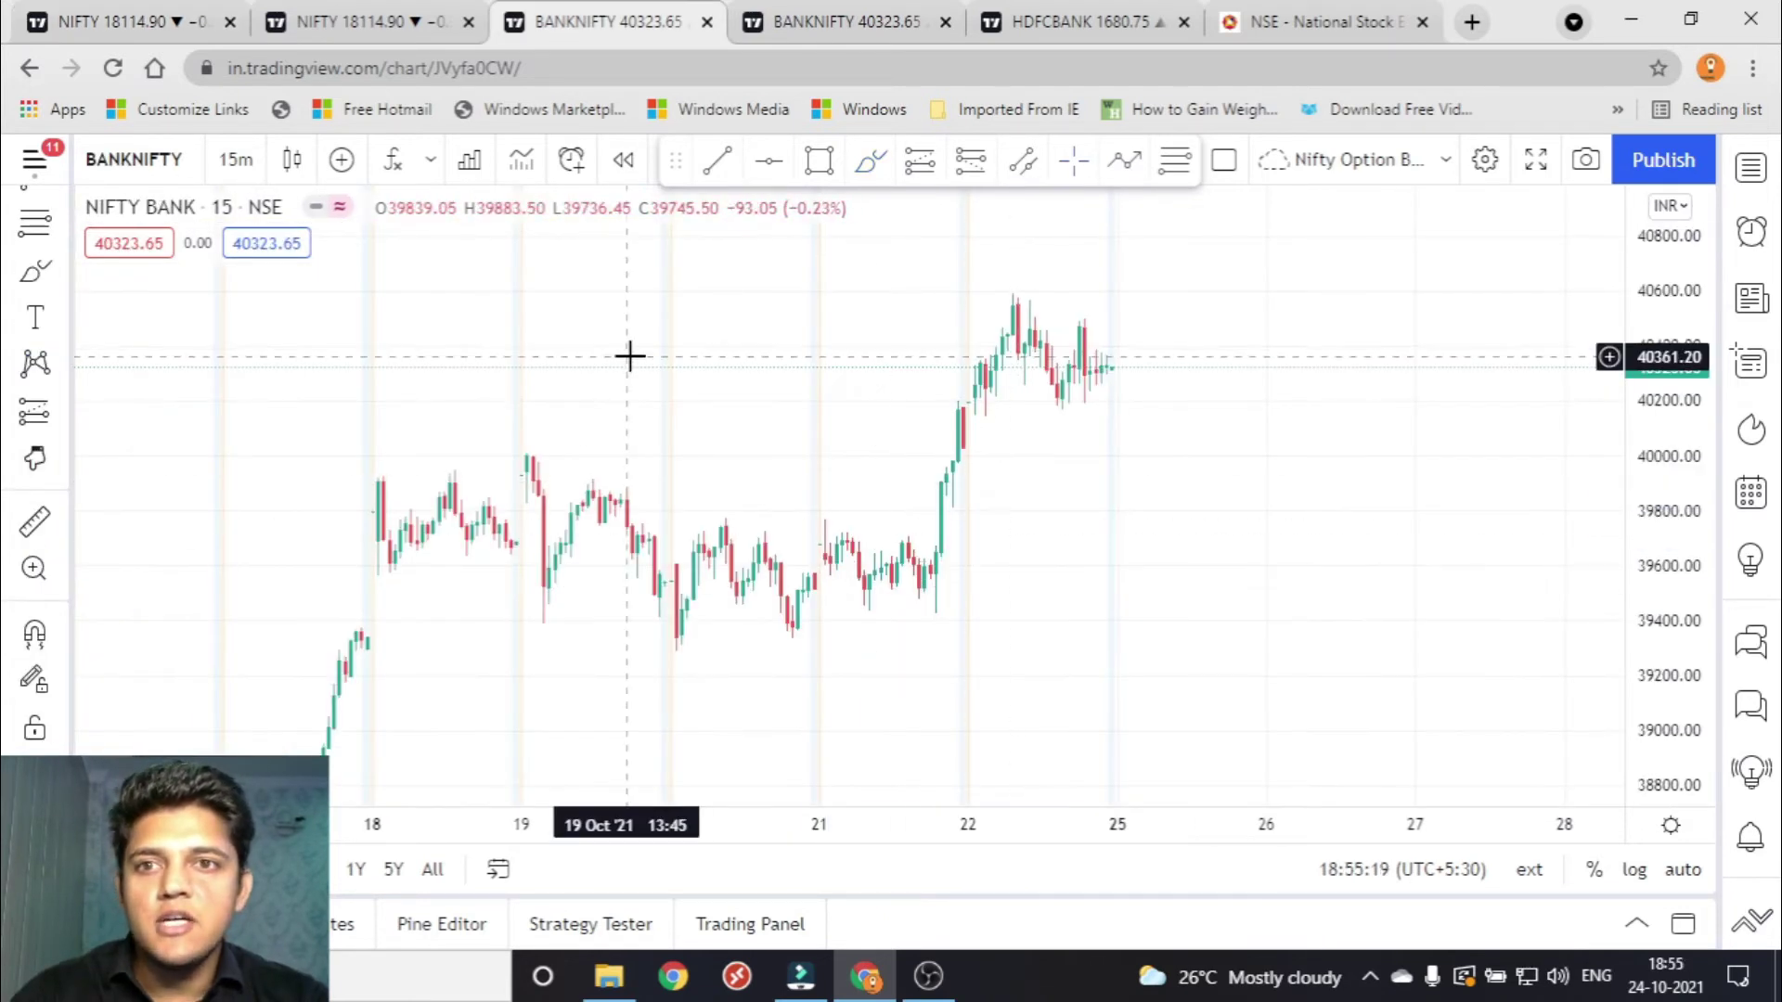
drag(1089, 448, 1116, 447)
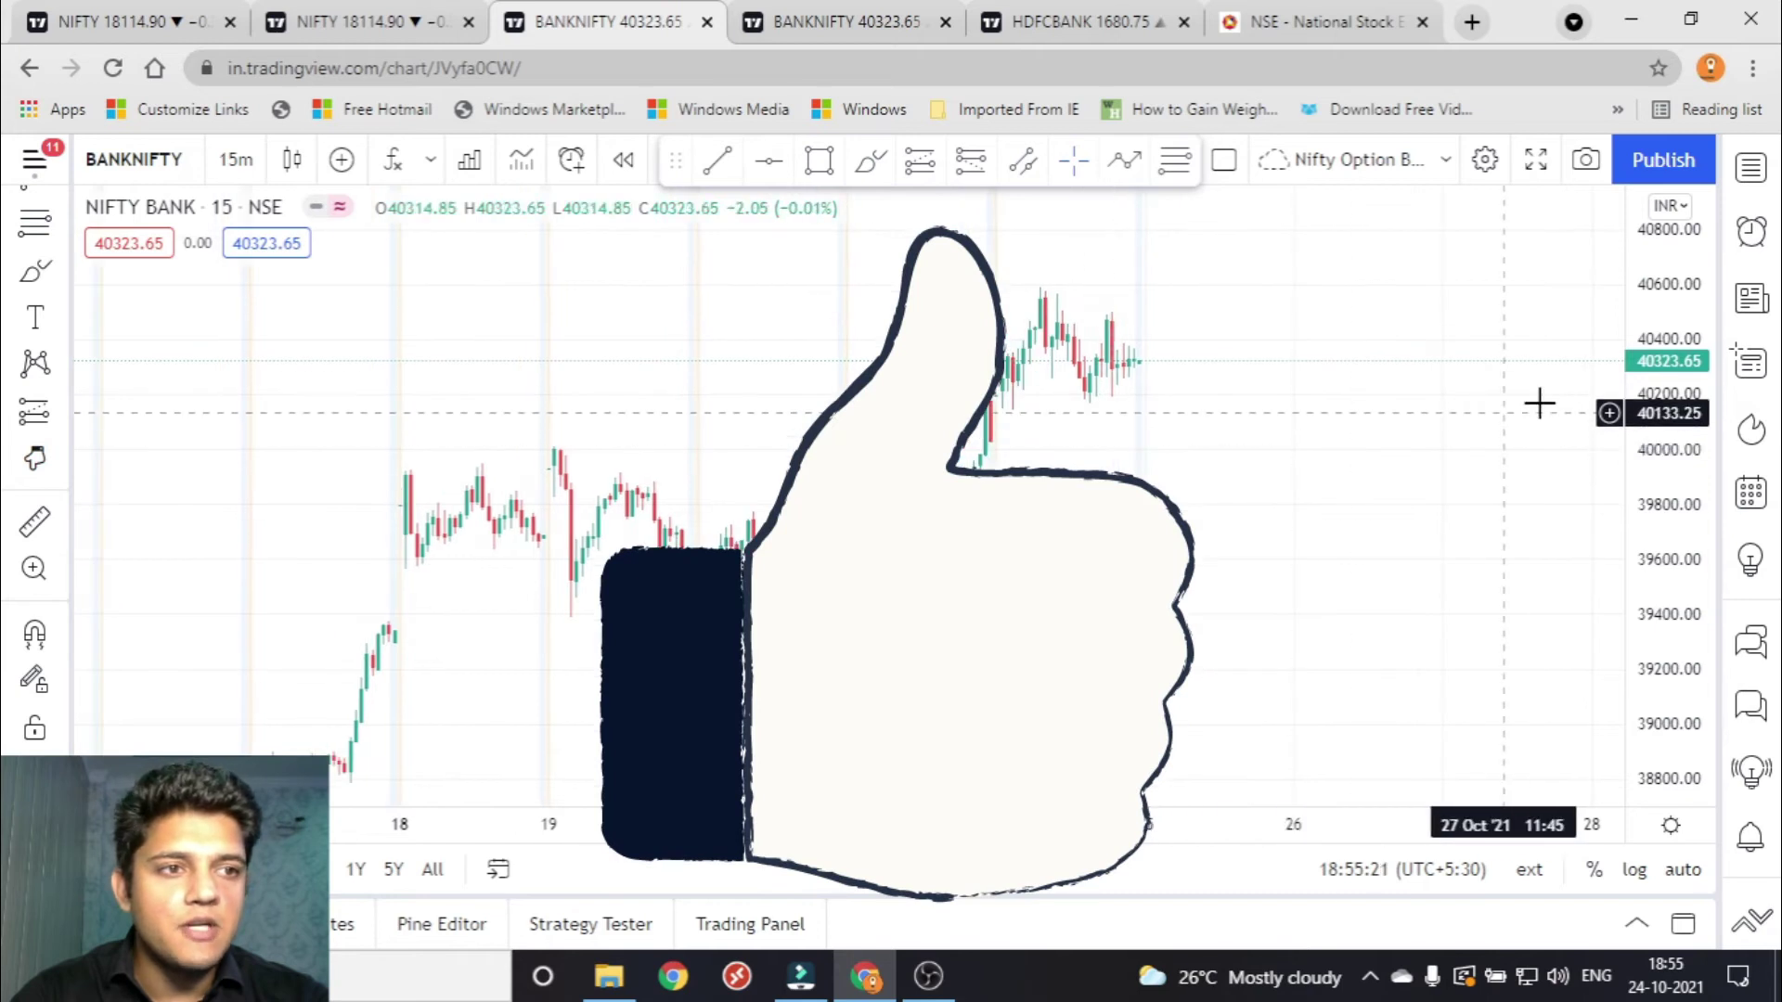
scroll(1125, 422, up, 2)
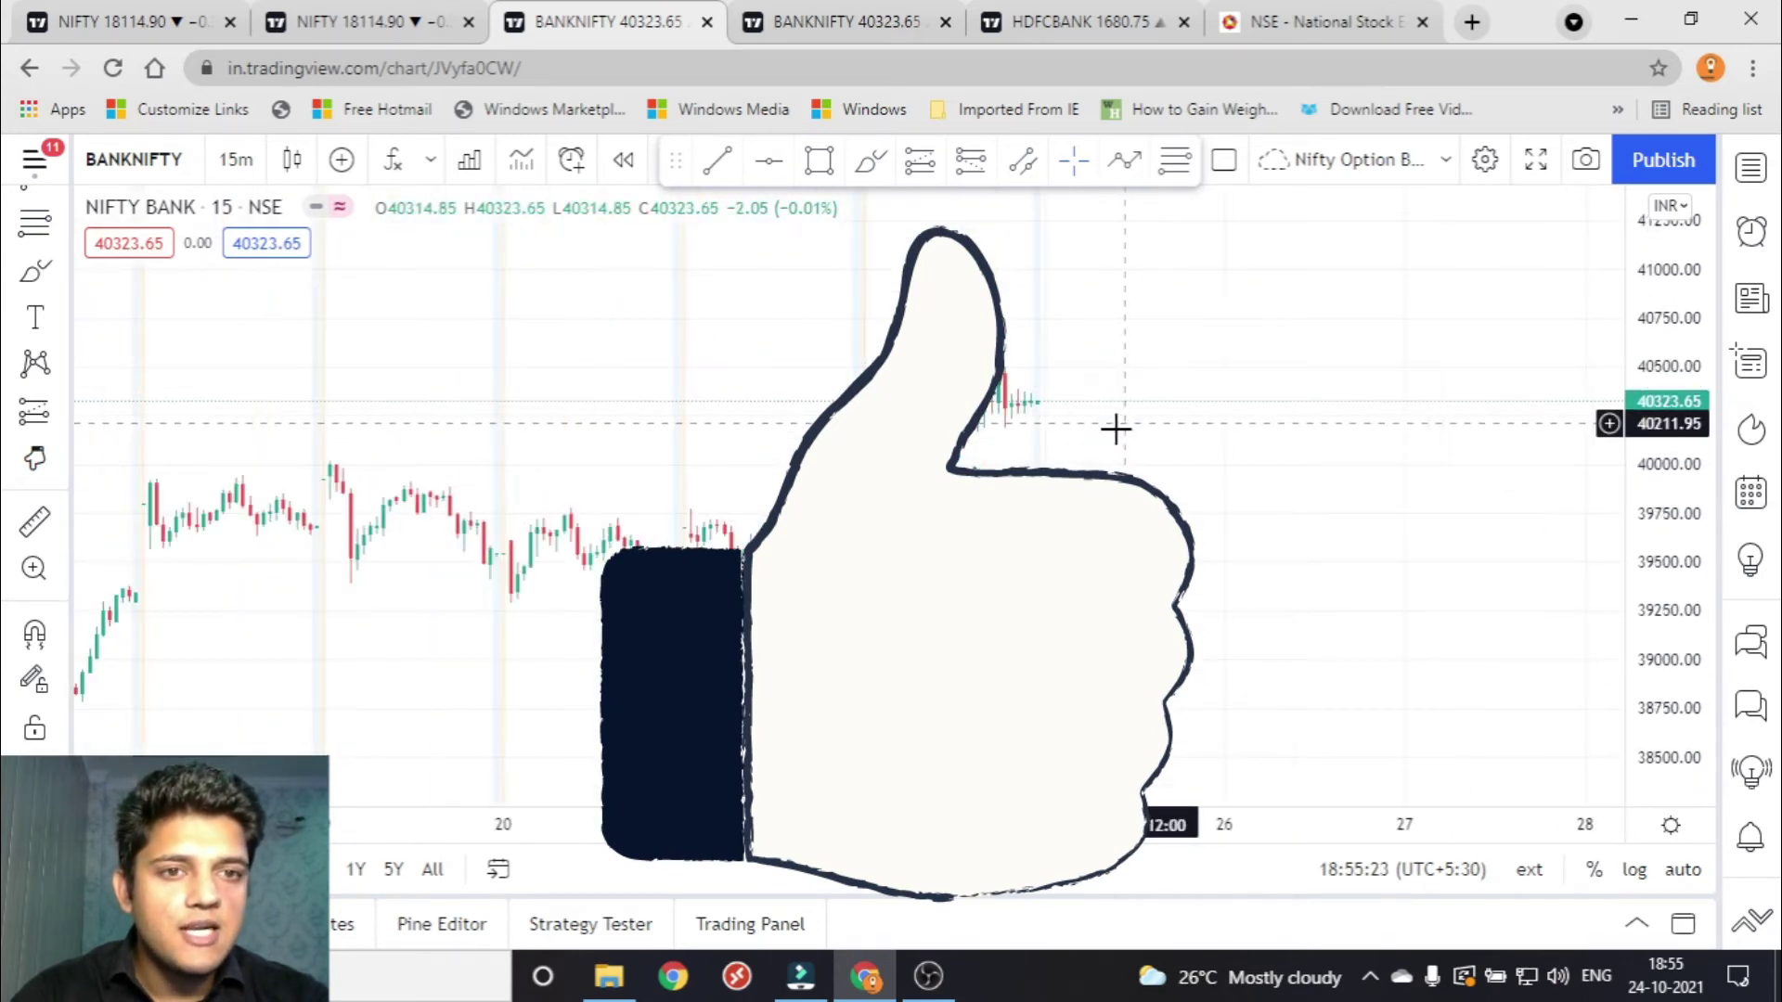
scroll(1395, 426, up, 2)
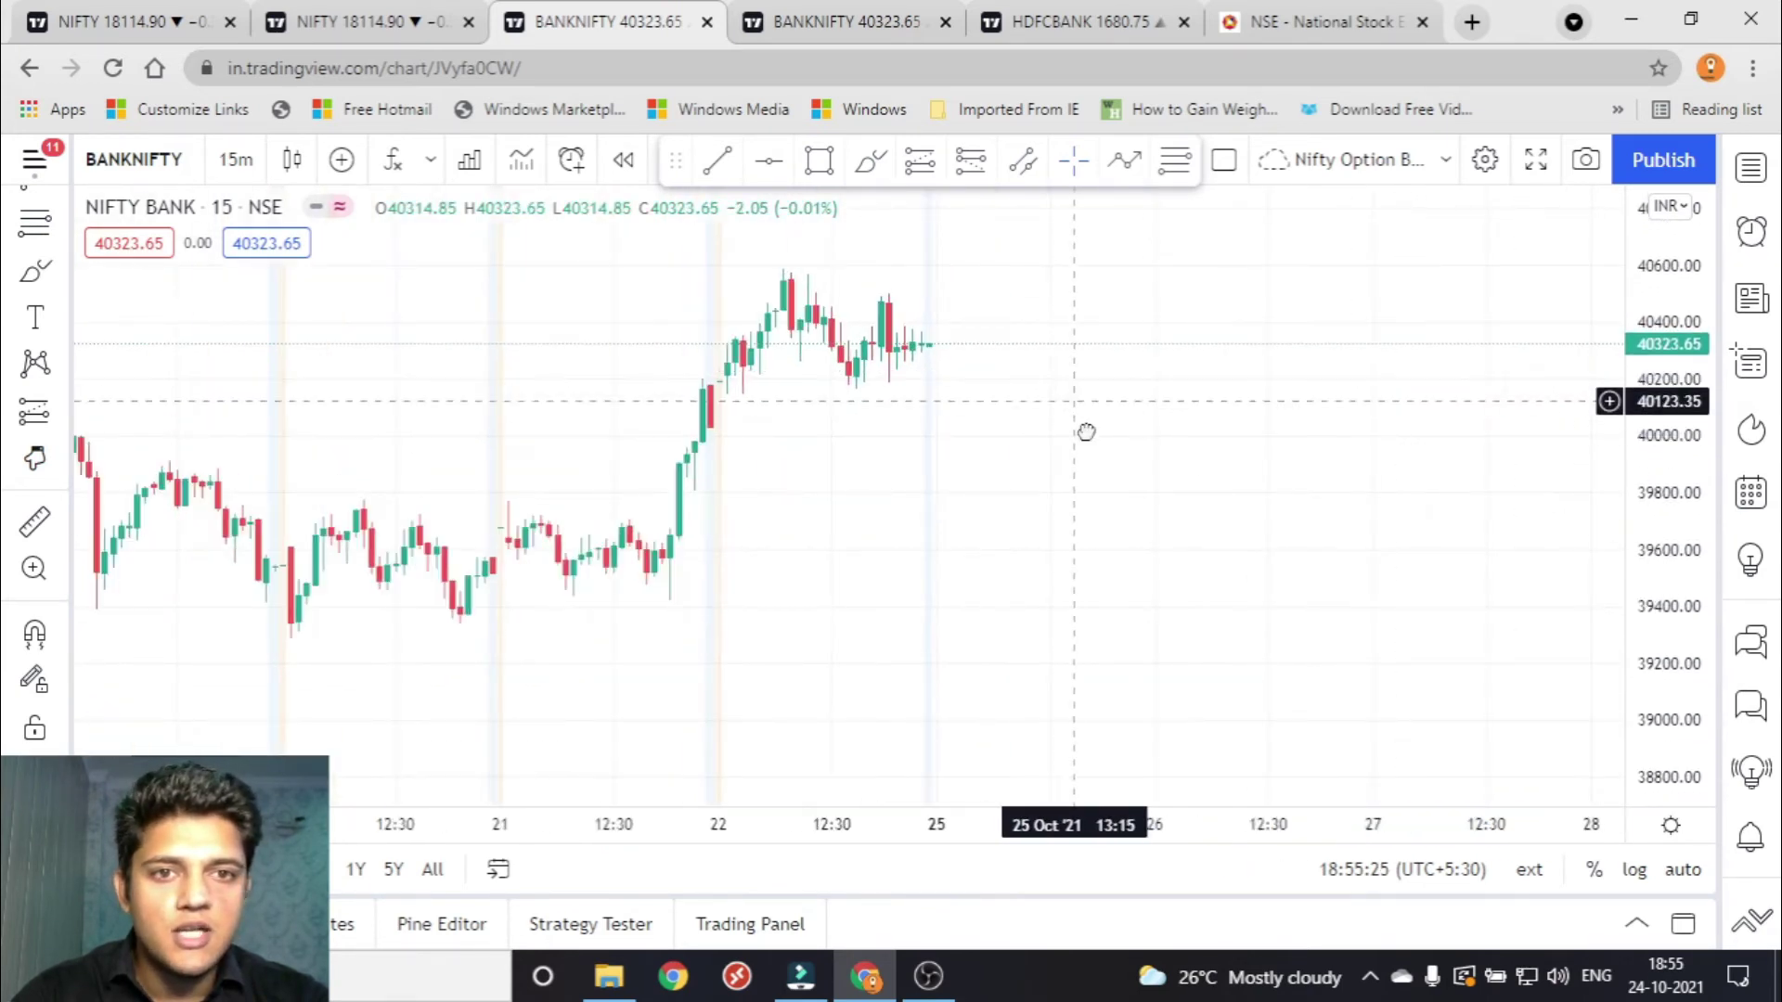
click(1029, 308)
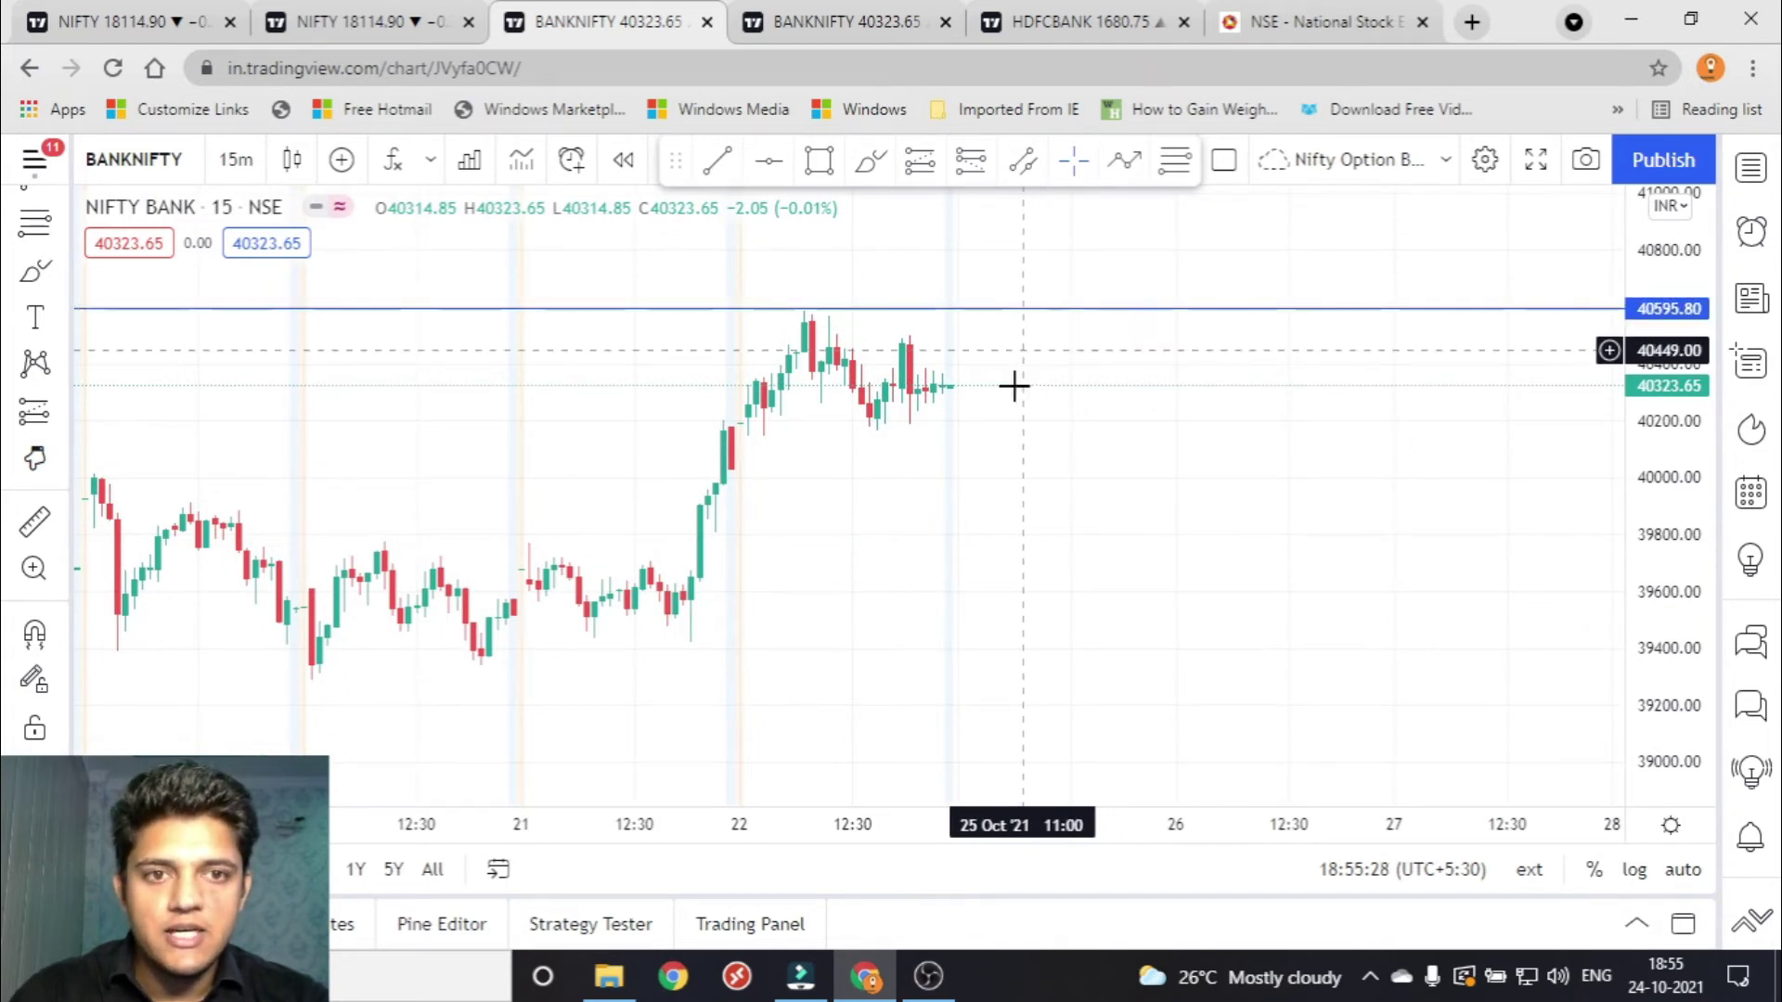
click(983, 433)
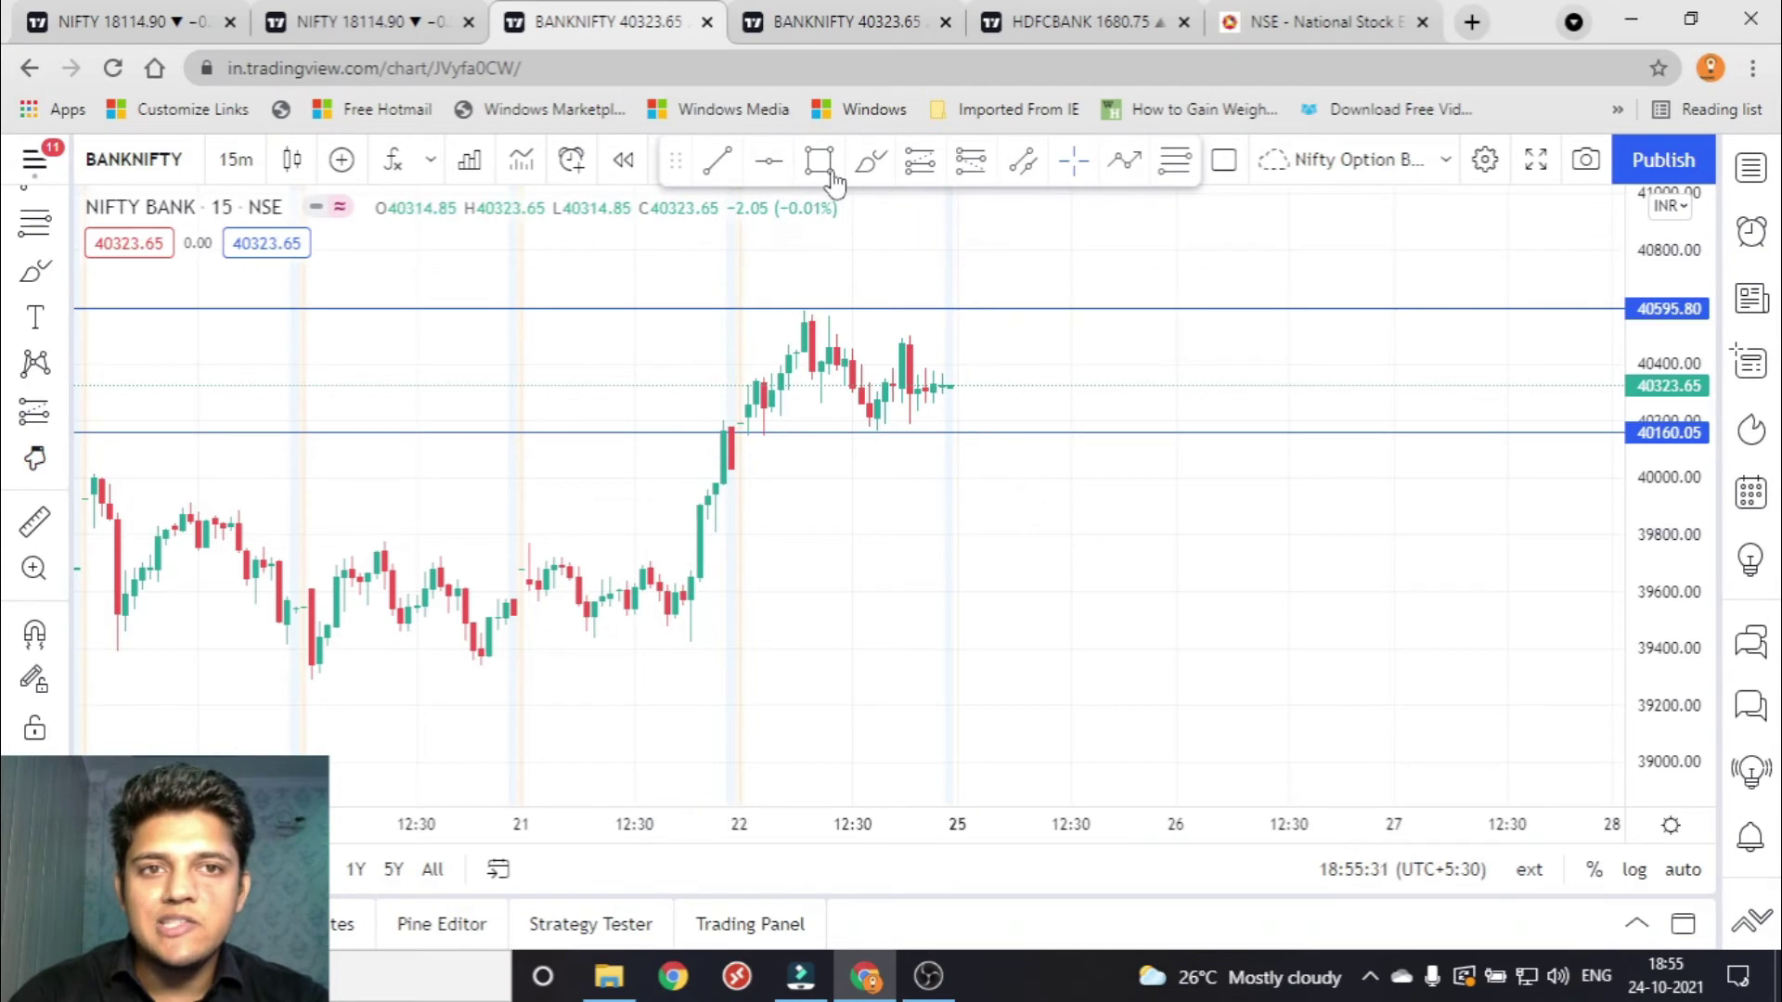
Sketch a freehand zigzag with the Brush between the 40160.05 and 40595.80 levels, from October 25 into October 26.
click(872, 163)
drag(972, 379, 1000, 318)
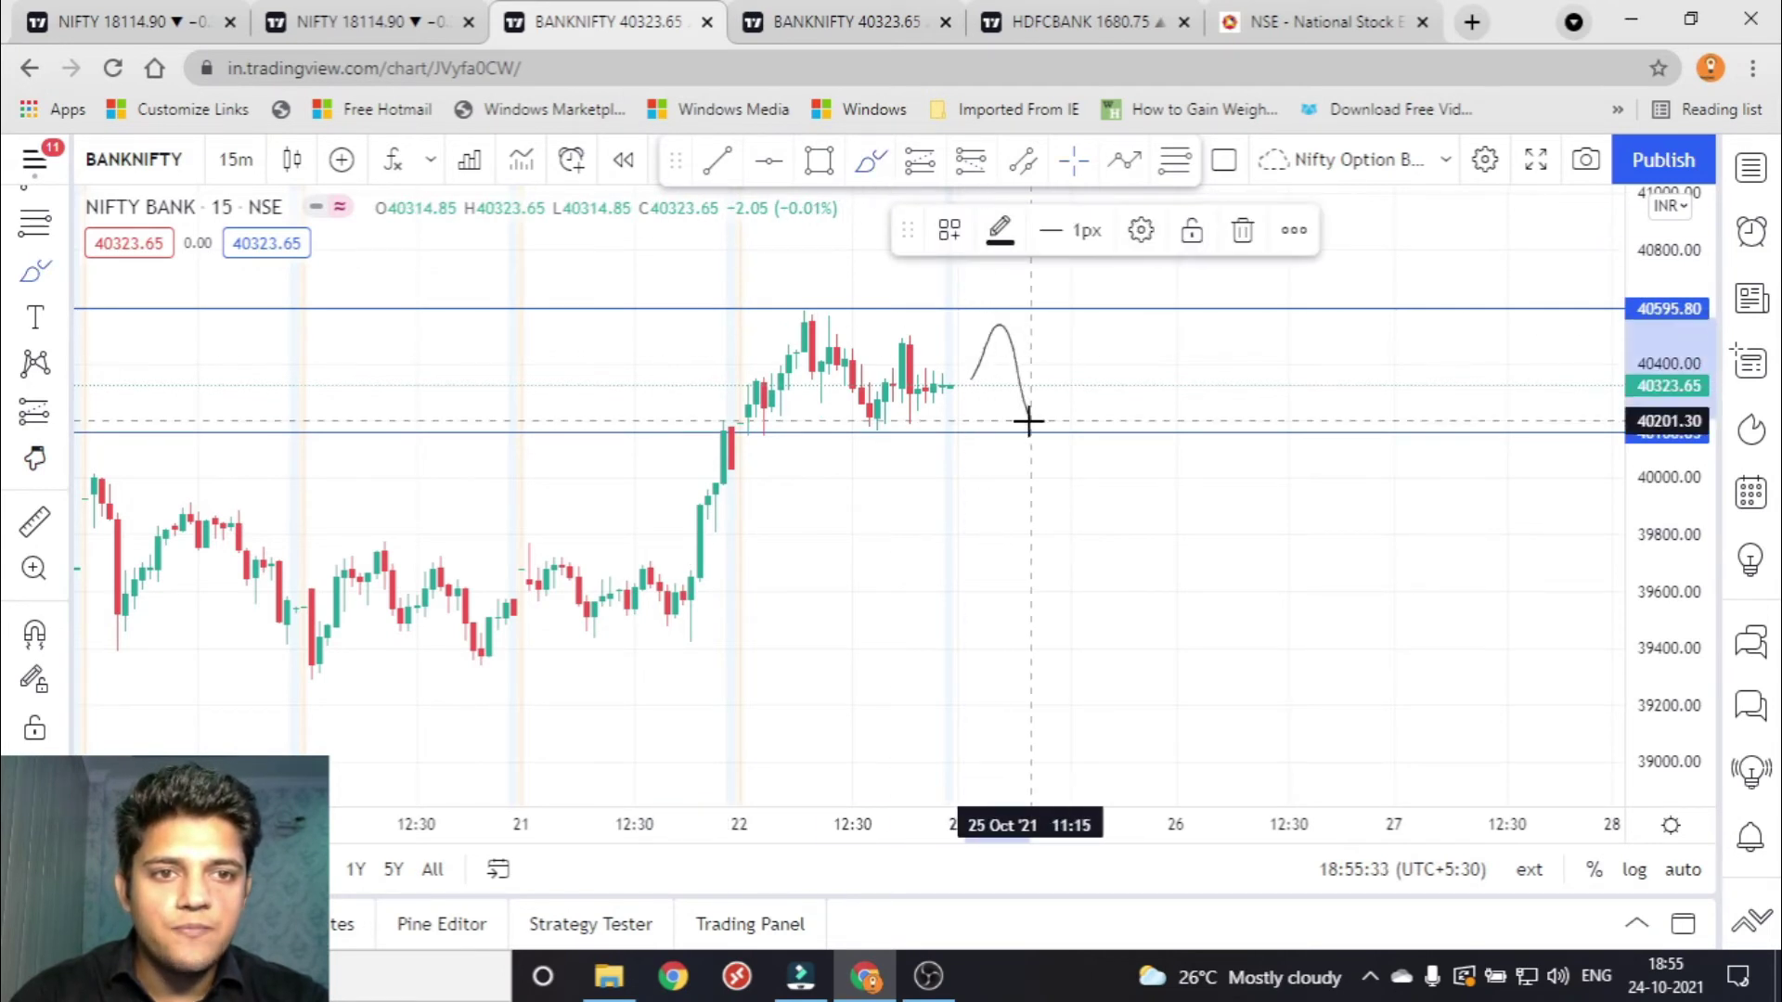
mouse_move(1072, 363)
mouse_down()
mouse_move(1073, 315)
mouse_move(1122, 417)
mouse_move(1133, 334)
mouse_move(1168, 354)
mouse_up()
mouse_move(1197, 418)
mouse_down()
mouse_move(1233, 310)
mouse_move(1257, 405)
mouse_up()
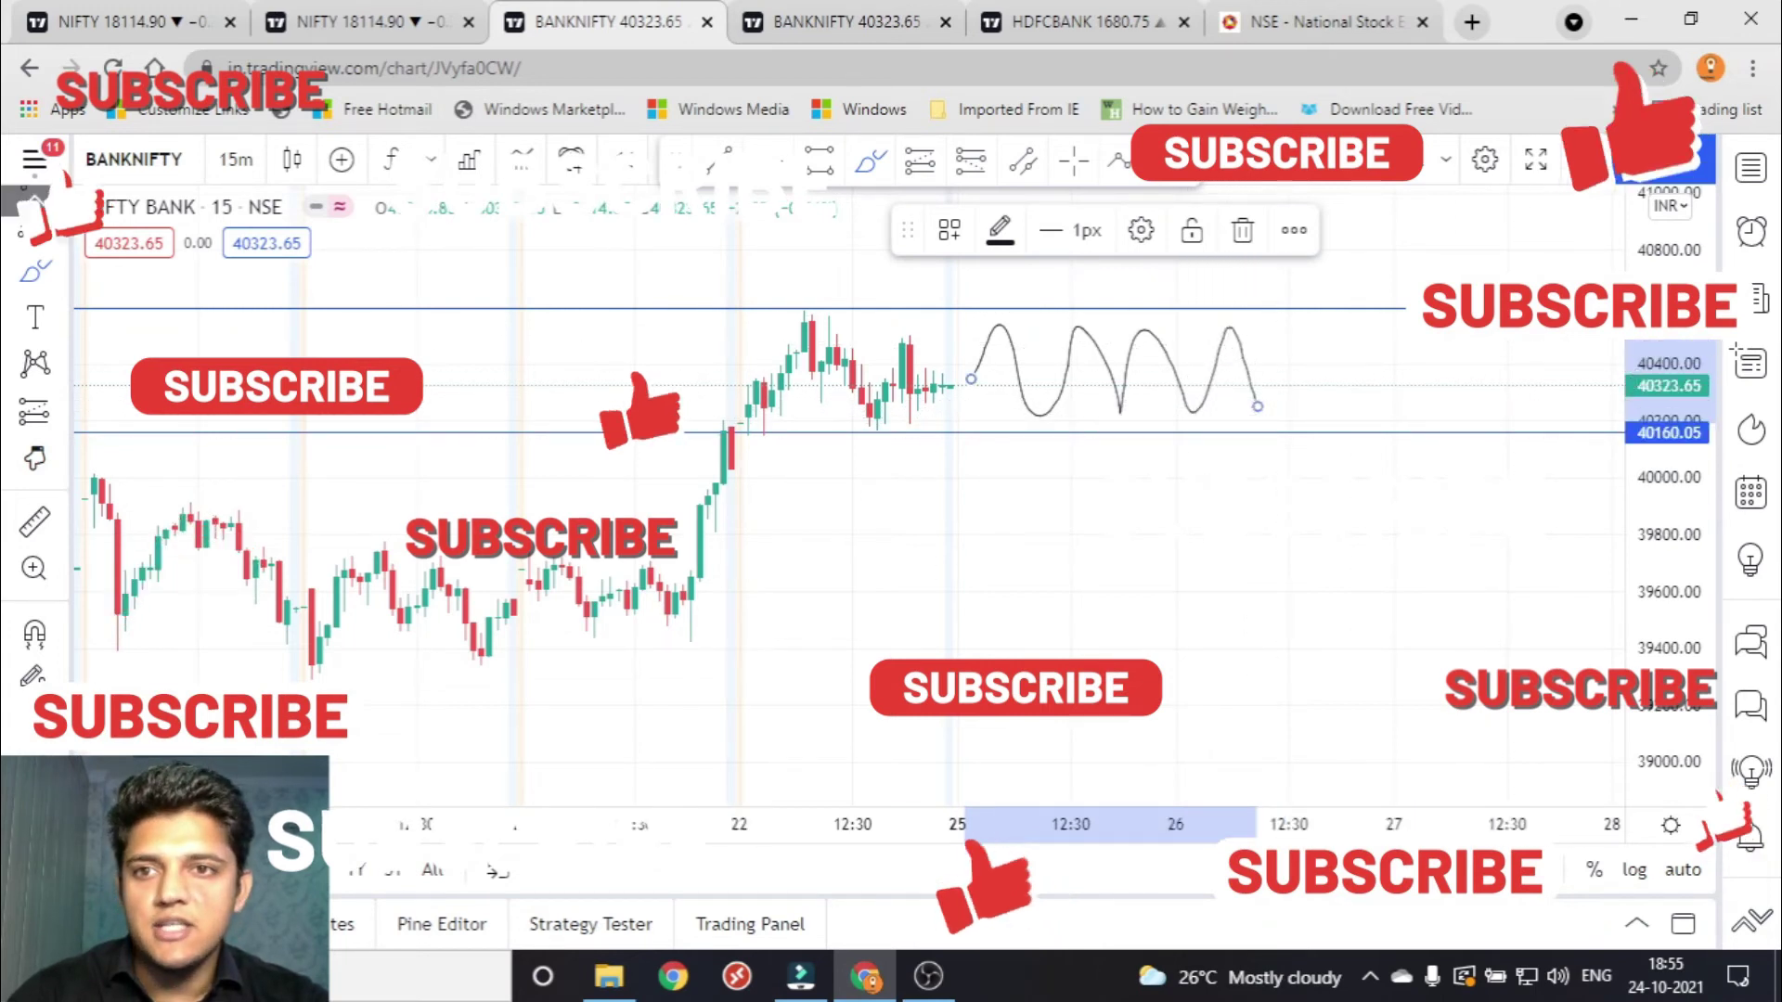
Sketch a rise above 40595.80 with the Brush, circled and with a cross beside it, followed by a retest of the level and a rebound.
scroll(39, 243, up, 1)
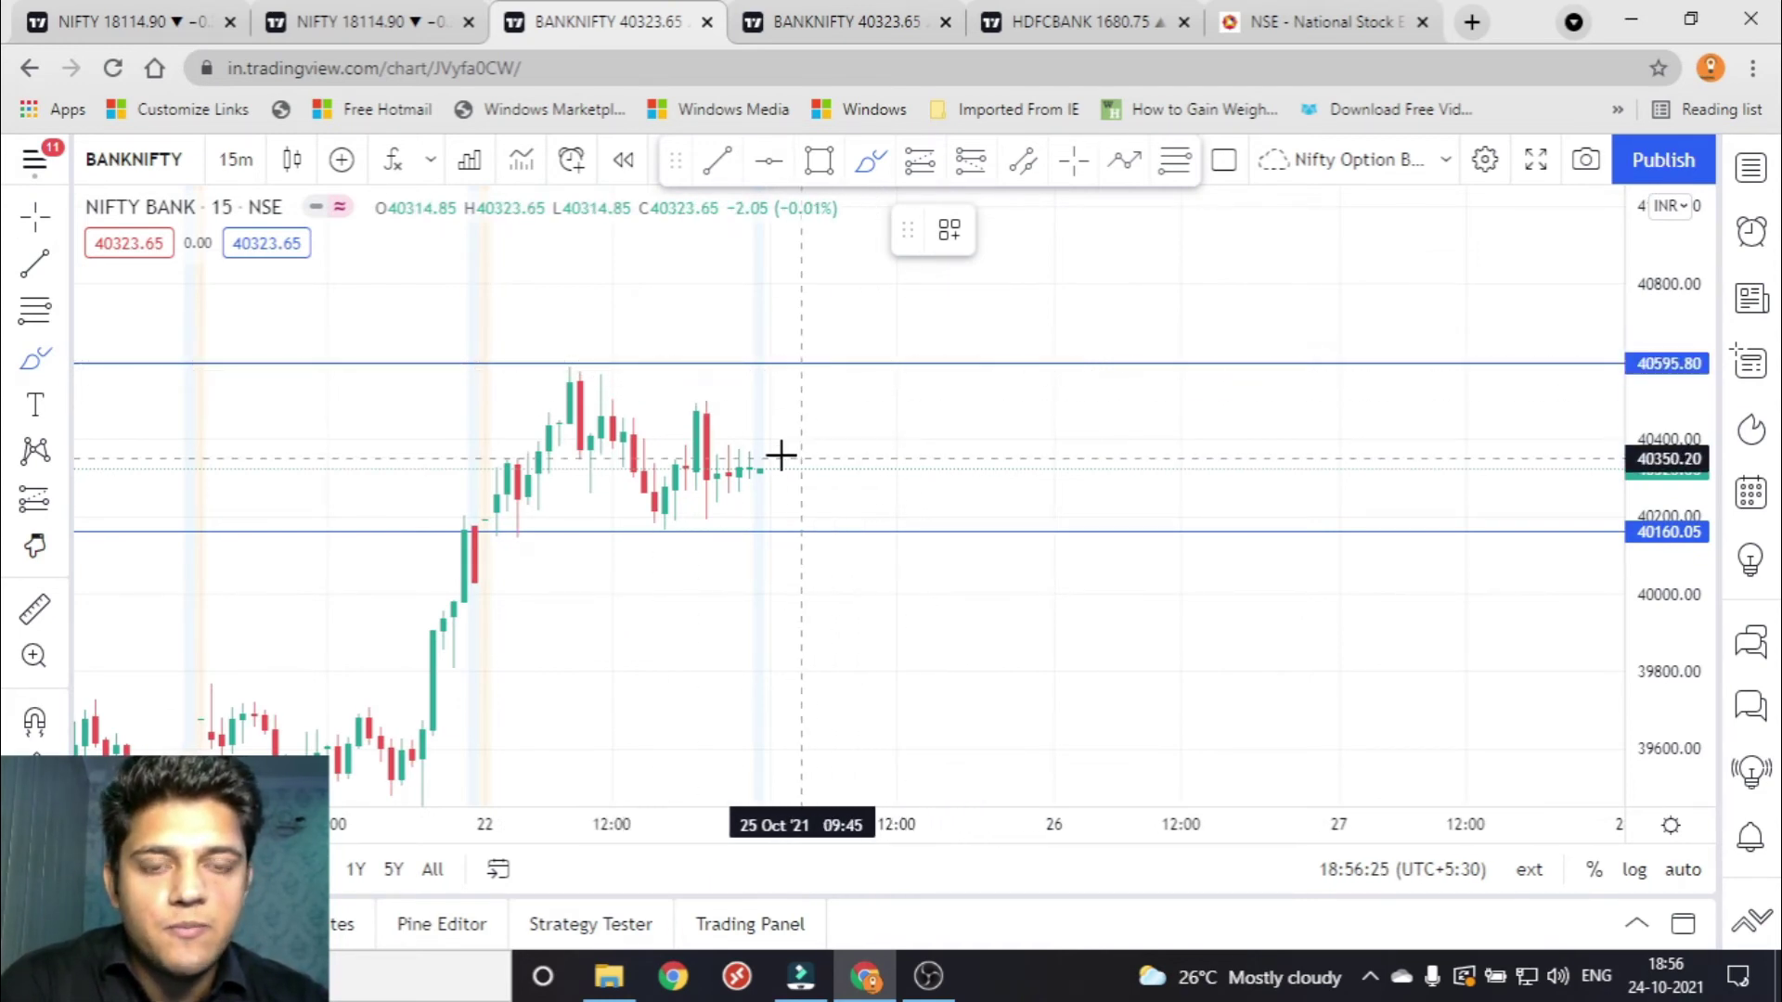
click(844, 361)
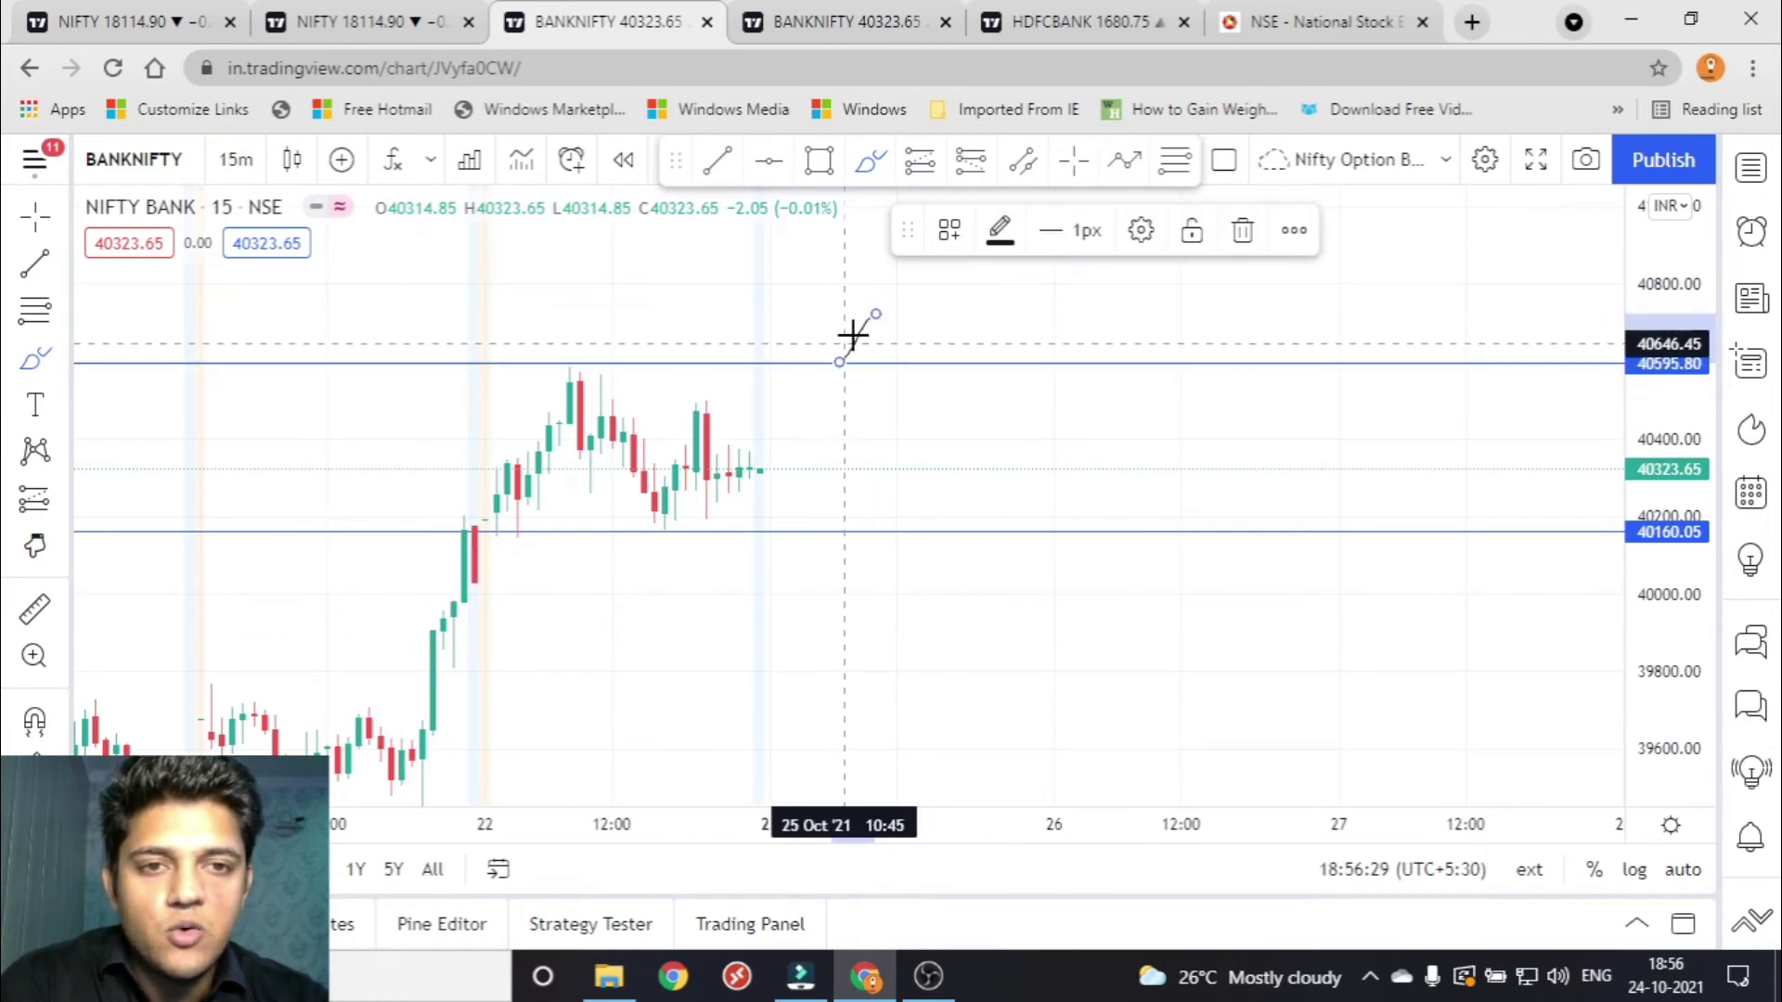
mouse_move(836, 314)
mouse_down()
mouse_move(872, 359)
mouse_move(837, 317)
mouse_up()
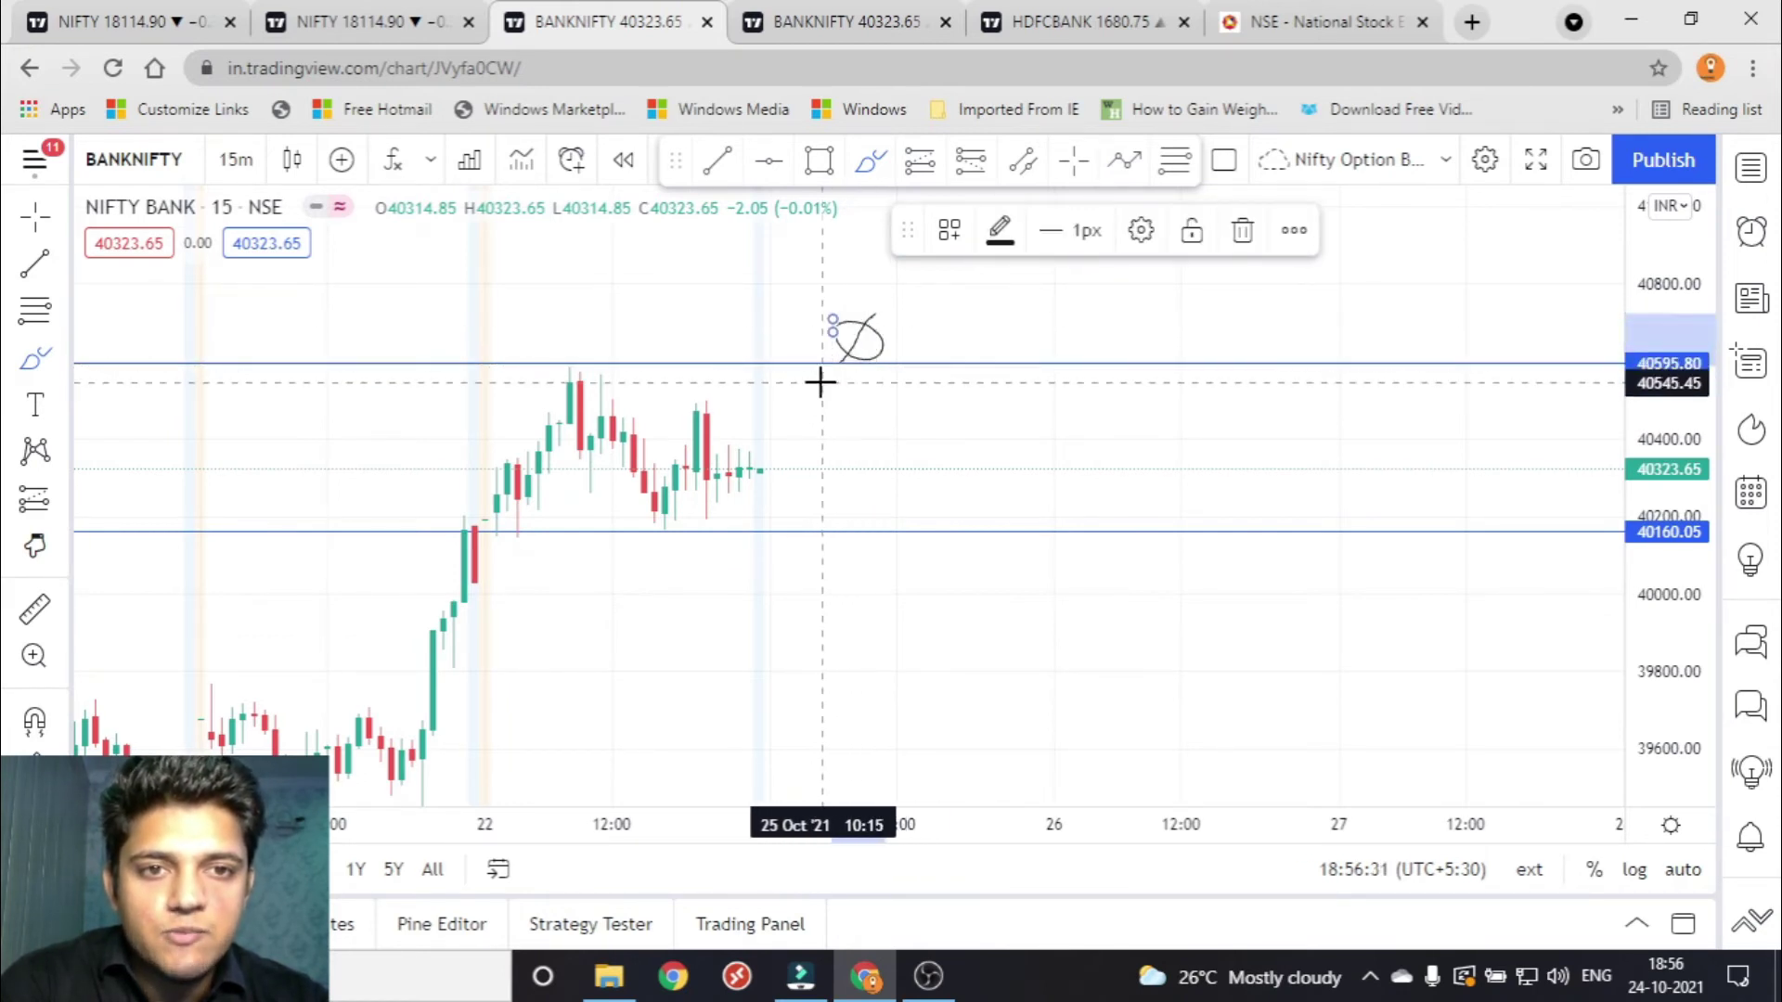
mouse_move(752, 256)
mouse_down()
mouse_move(821, 303)
mouse_move(770, 309)
mouse_move(770, 325)
mouse_up()
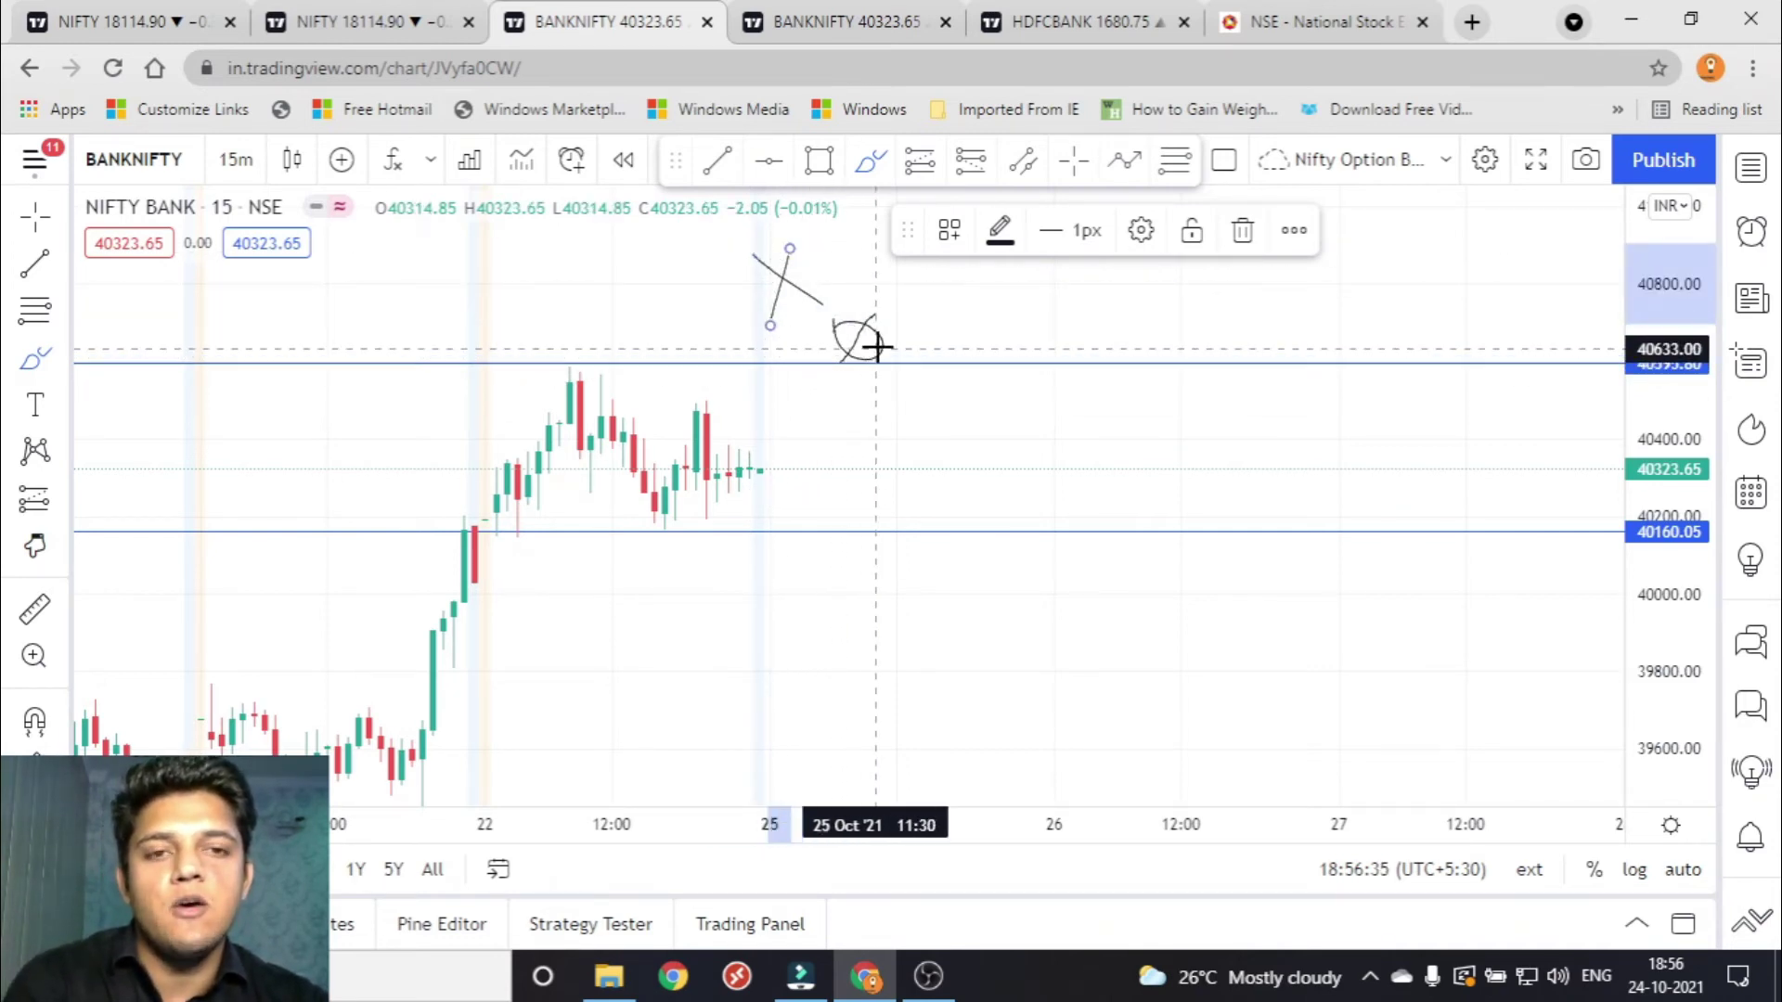
mouse_move(870, 318)
mouse_down()
mouse_move(907, 366)
mouse_move(995, 253)
mouse_up()
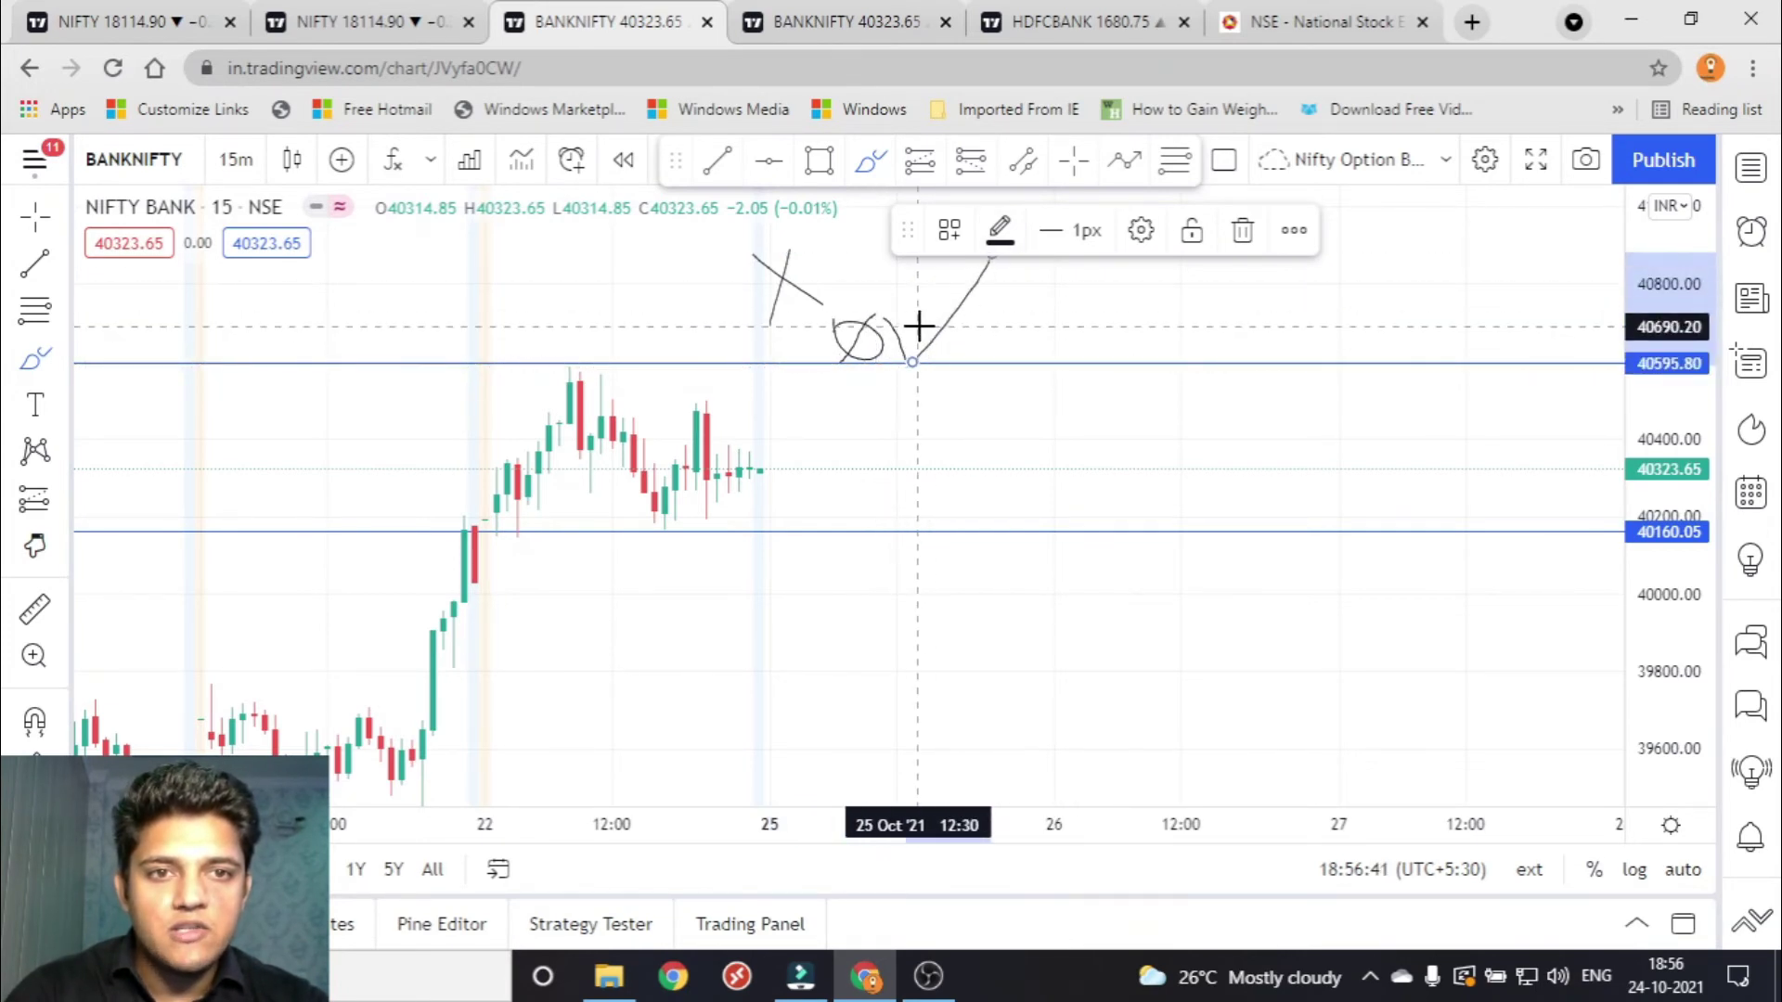
Add a horizontal line at 40720.50 and circle the projected October 25 rise just above it with the Brush.
key(alt+h)
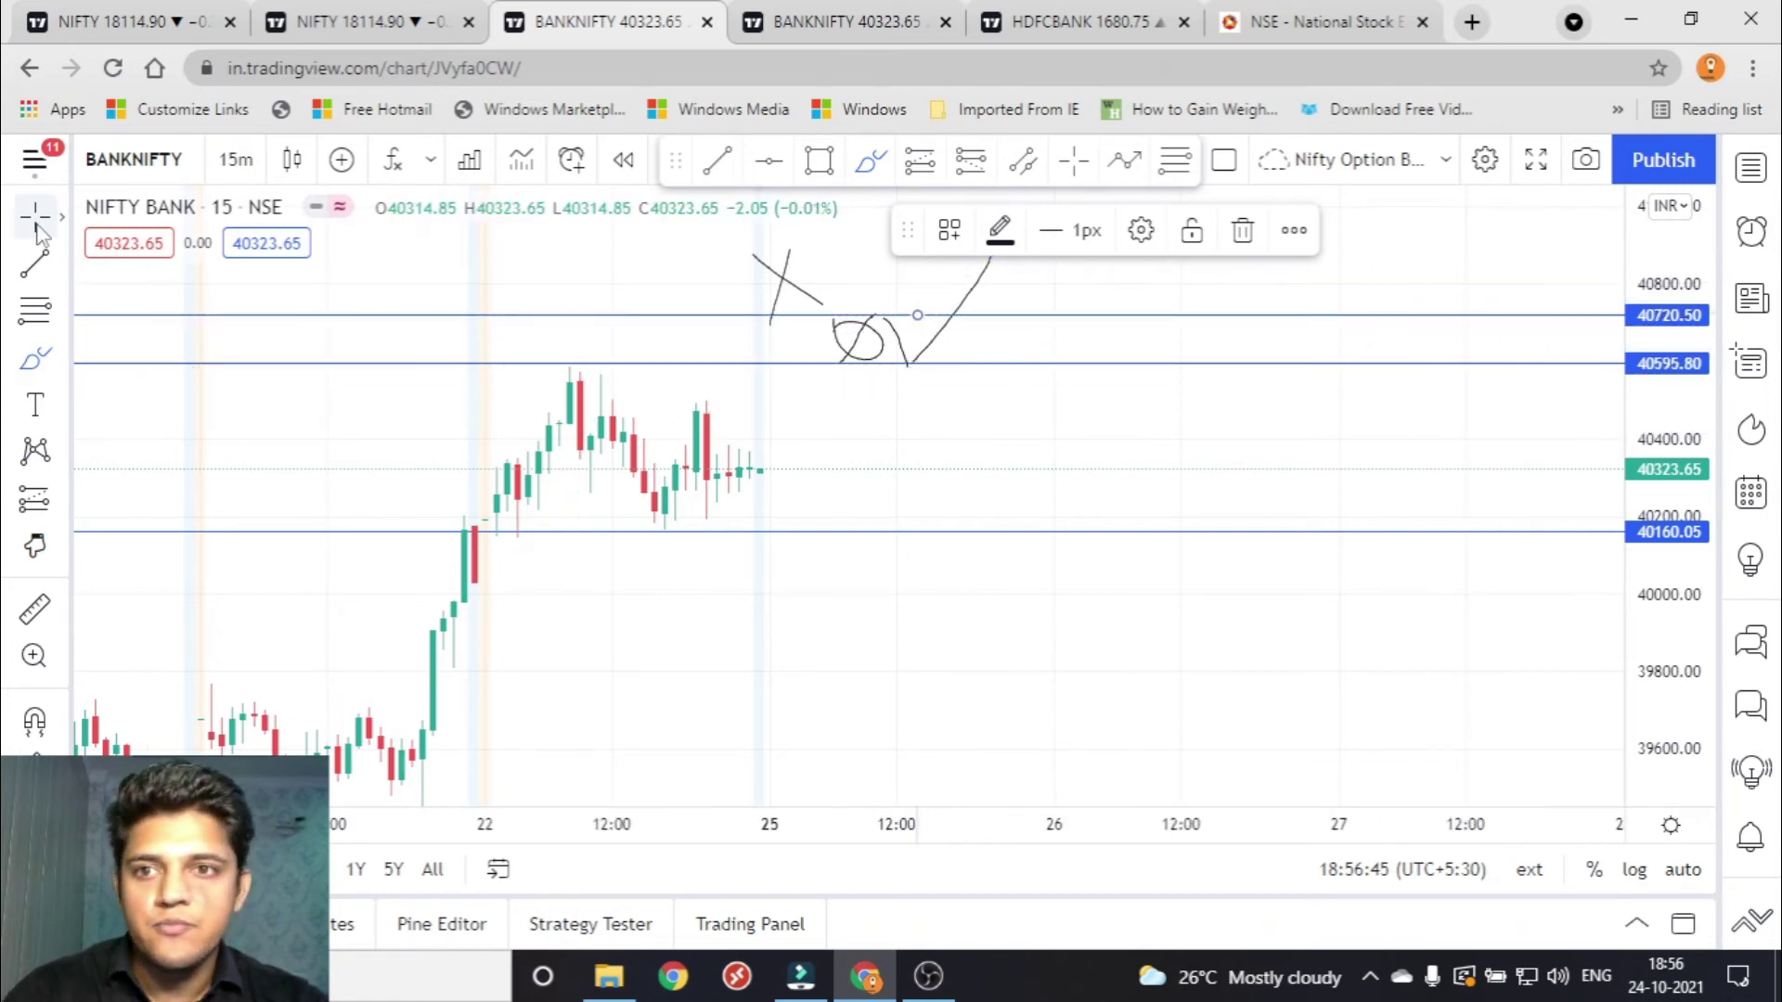
drag(1046, 464, 1071, 522)
drag(1671, 636, 1666, 511)
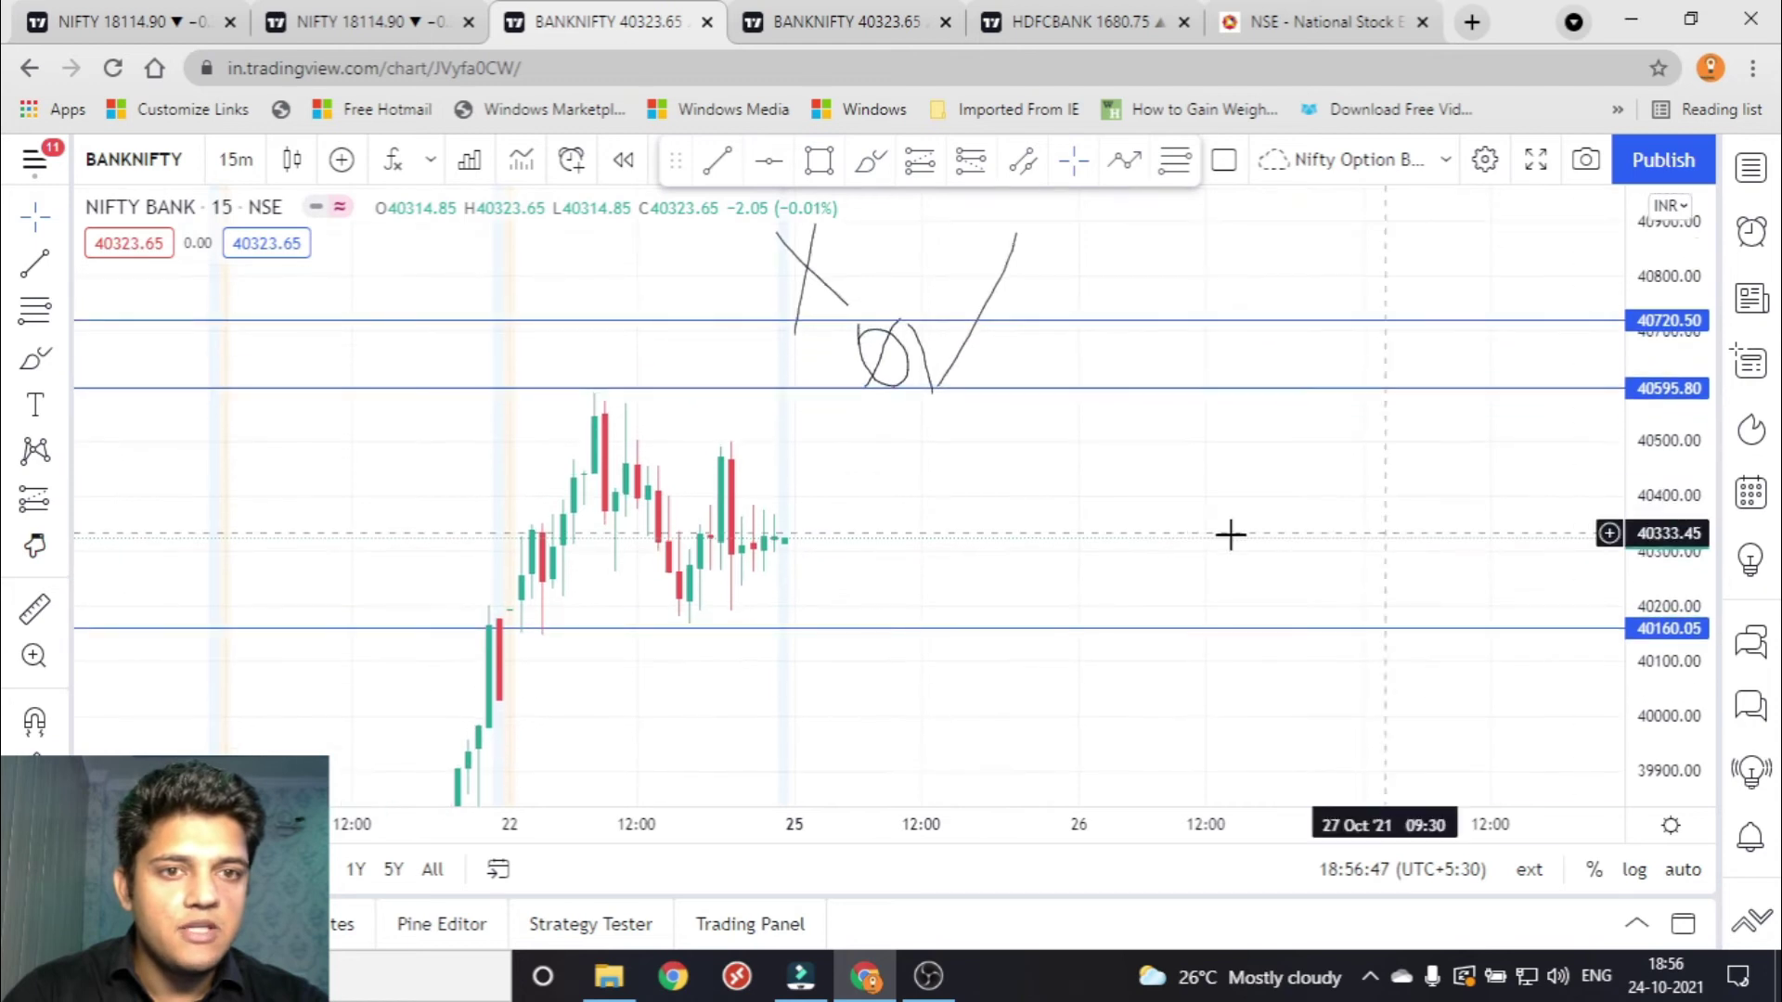
scroll(1207, 523, up, 3)
drag(815, 479, 1102, 497)
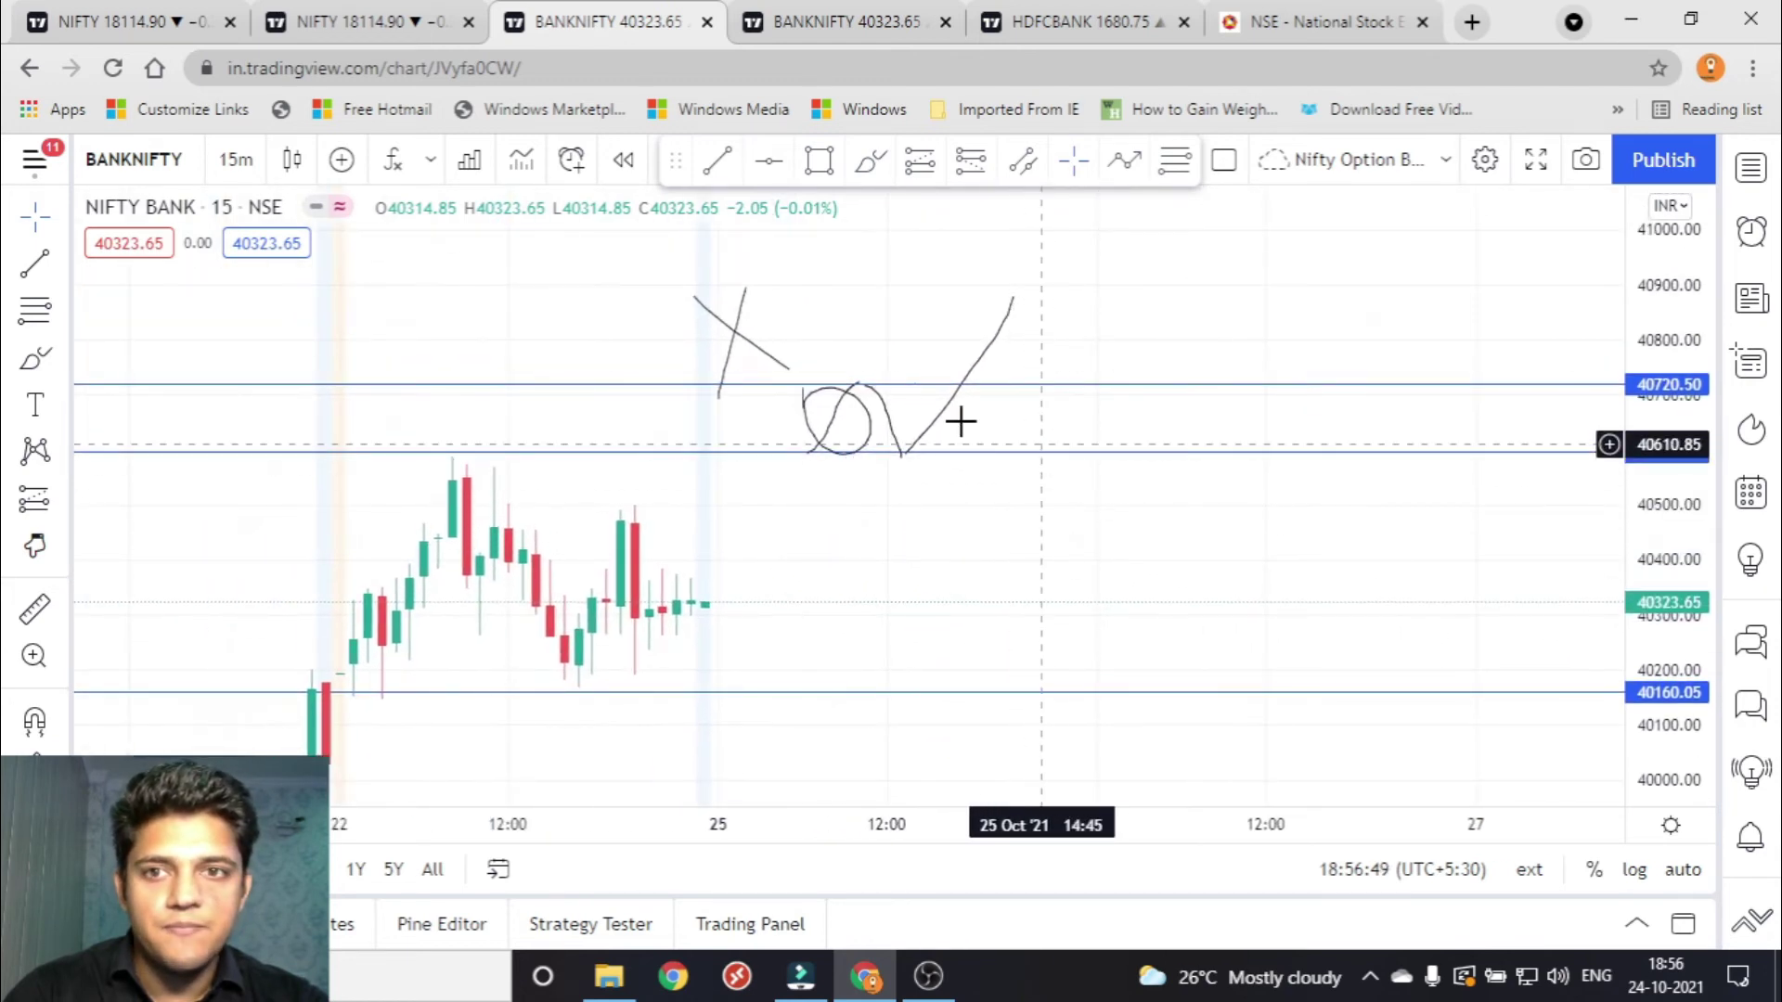
click(871, 160)
drag(995, 339, 956, 327)
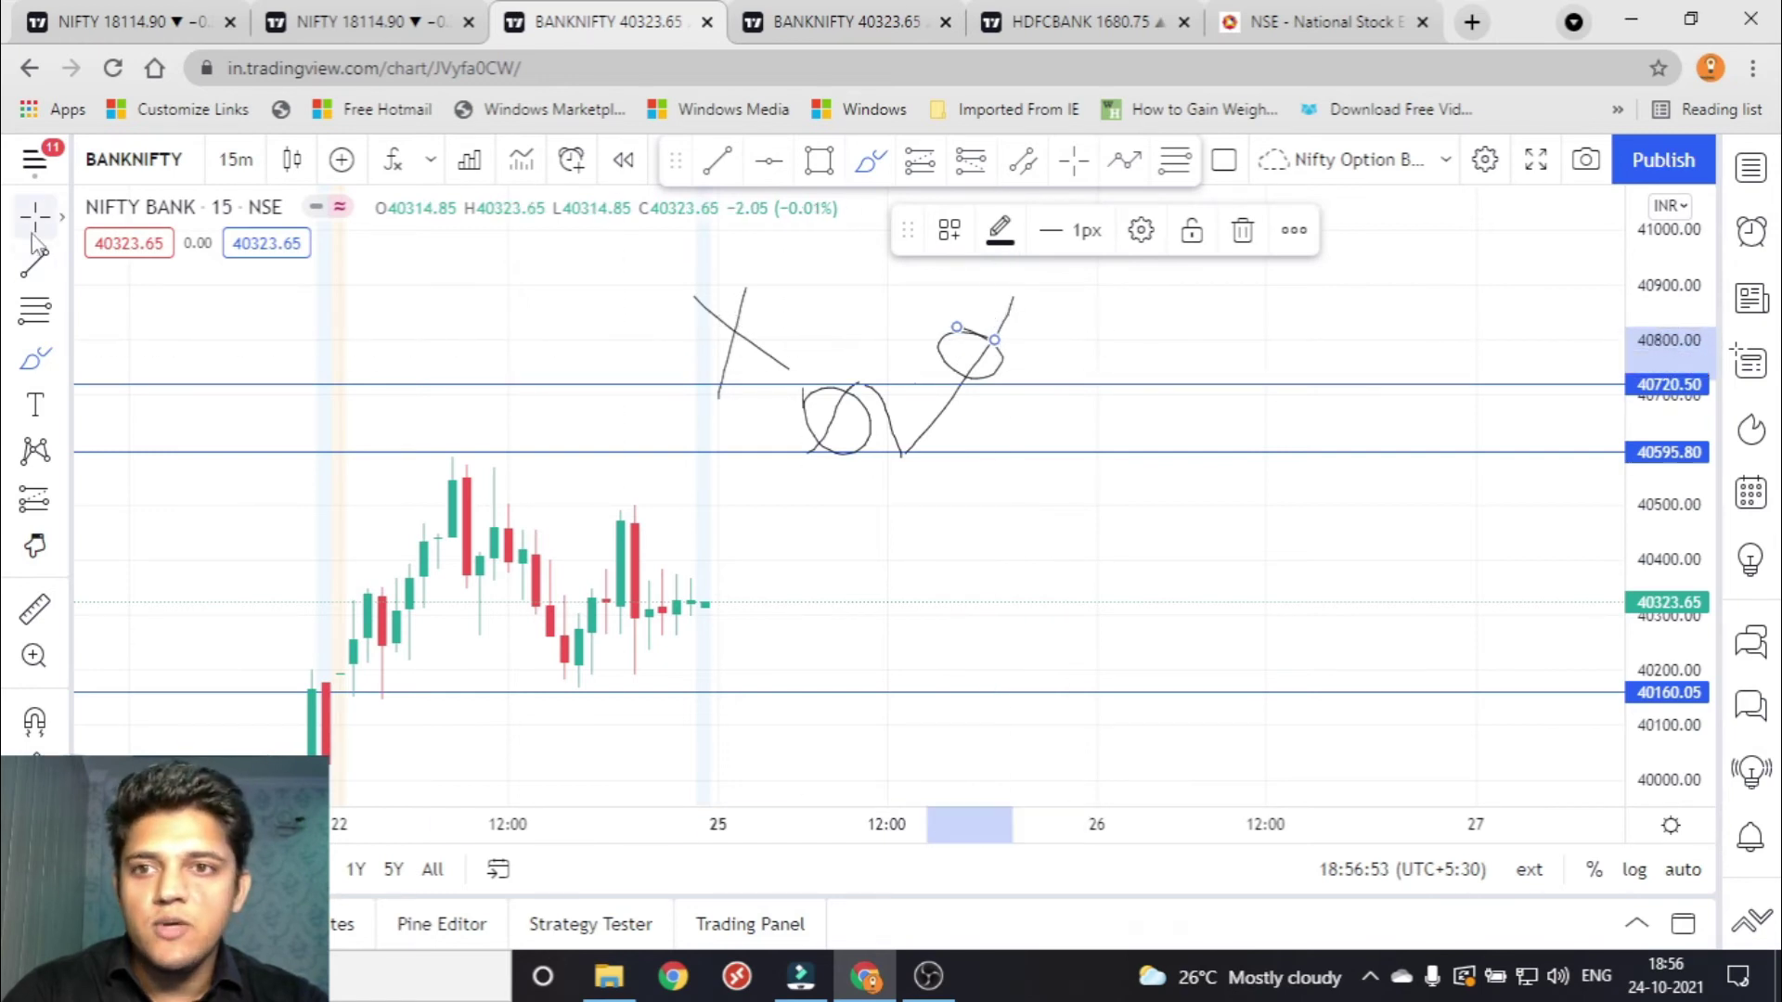
Extend the projected rise with a freehand stroke from about 40840 up to about 41085.
drag(1183, 391, 1151, 484)
drag(1671, 547, 1671, 664)
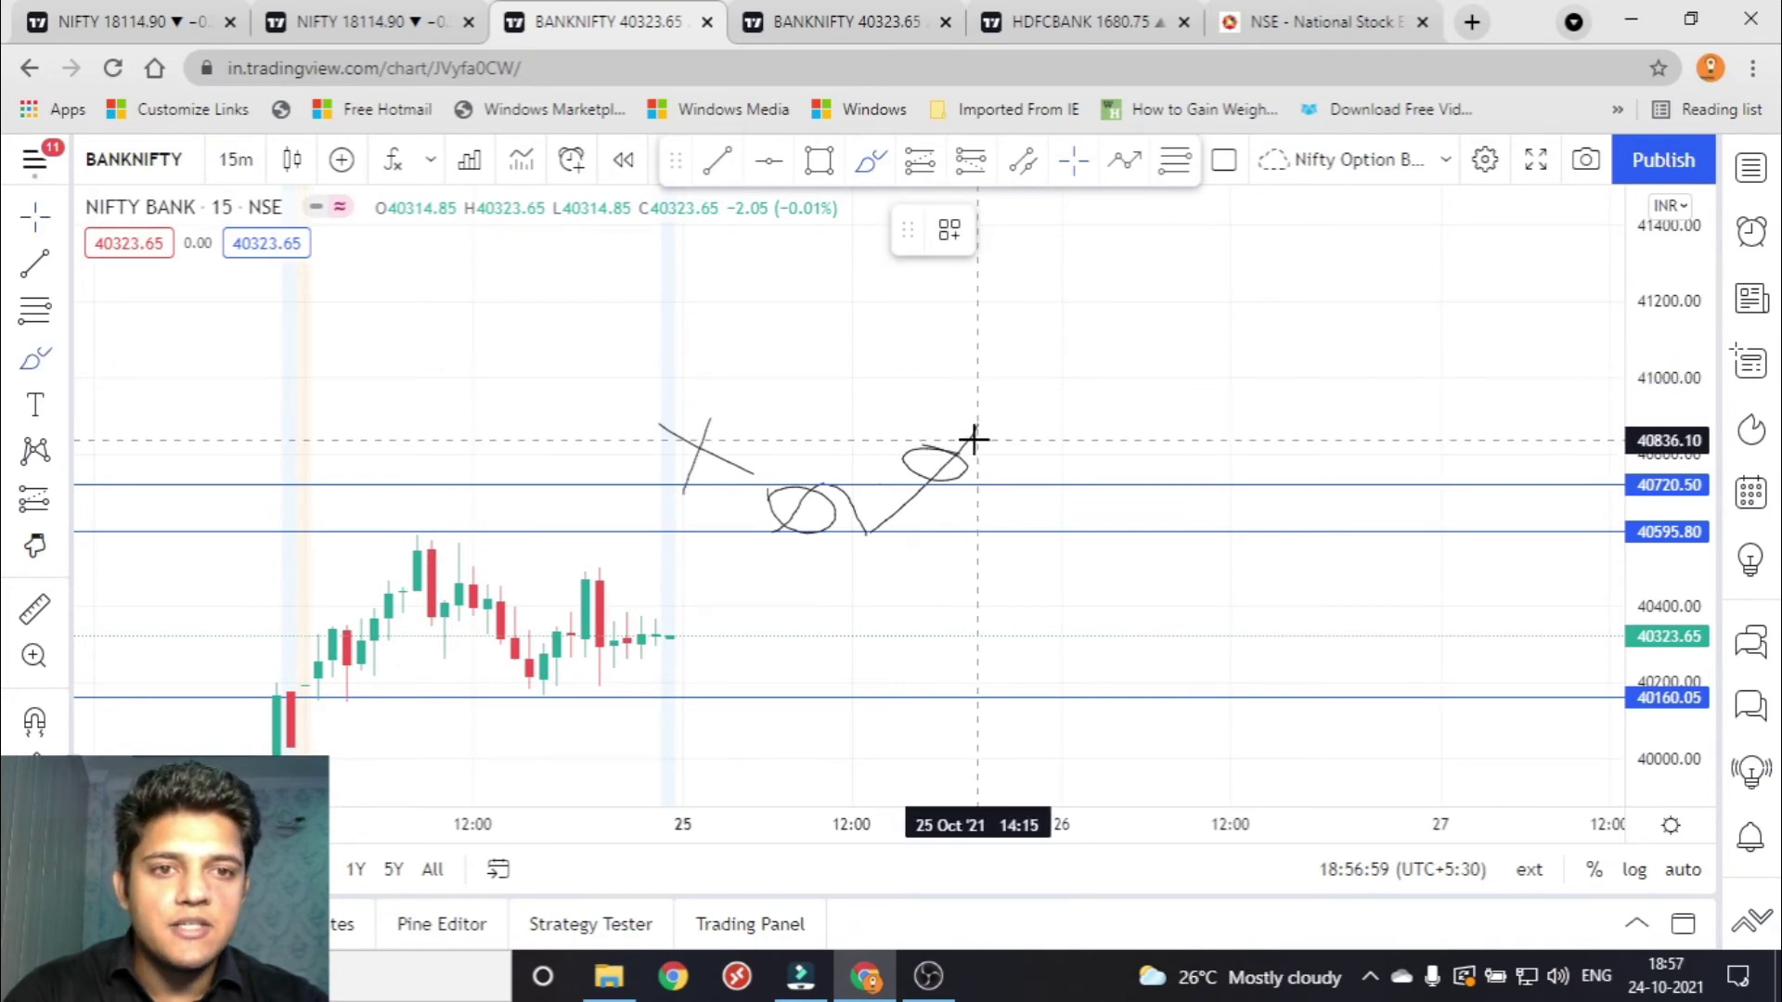
drag(976, 434, 1007, 345)
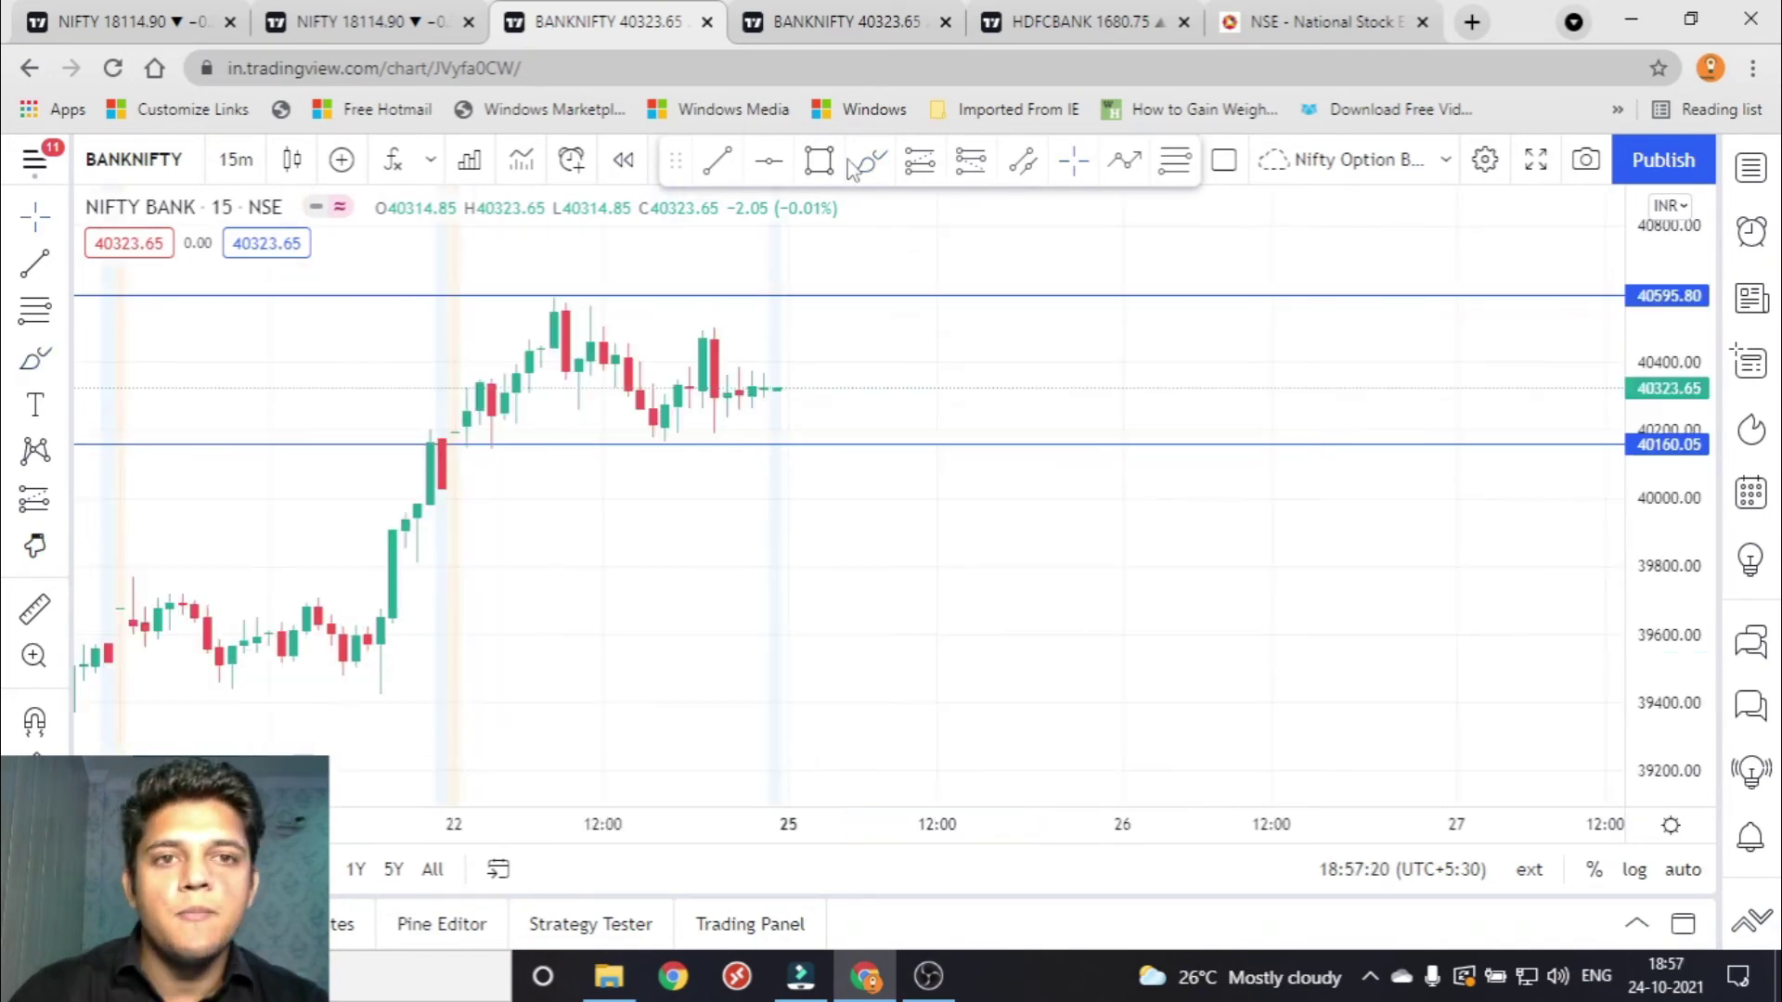
Sketch a freehand October 25 fall through 40160.05 to about 39975 with an arrowhead, and add a horizontal line at 40067.45.
click(878, 165)
mouse_move(780, 390)
mouse_down()
mouse_move(818, 395)
mouse_move(851, 445)
mouse_move(918, 445)
mouse_move(955, 421)
mouse_move(970, 475)
mouse_up()
scroll(966, 488, down, 5)
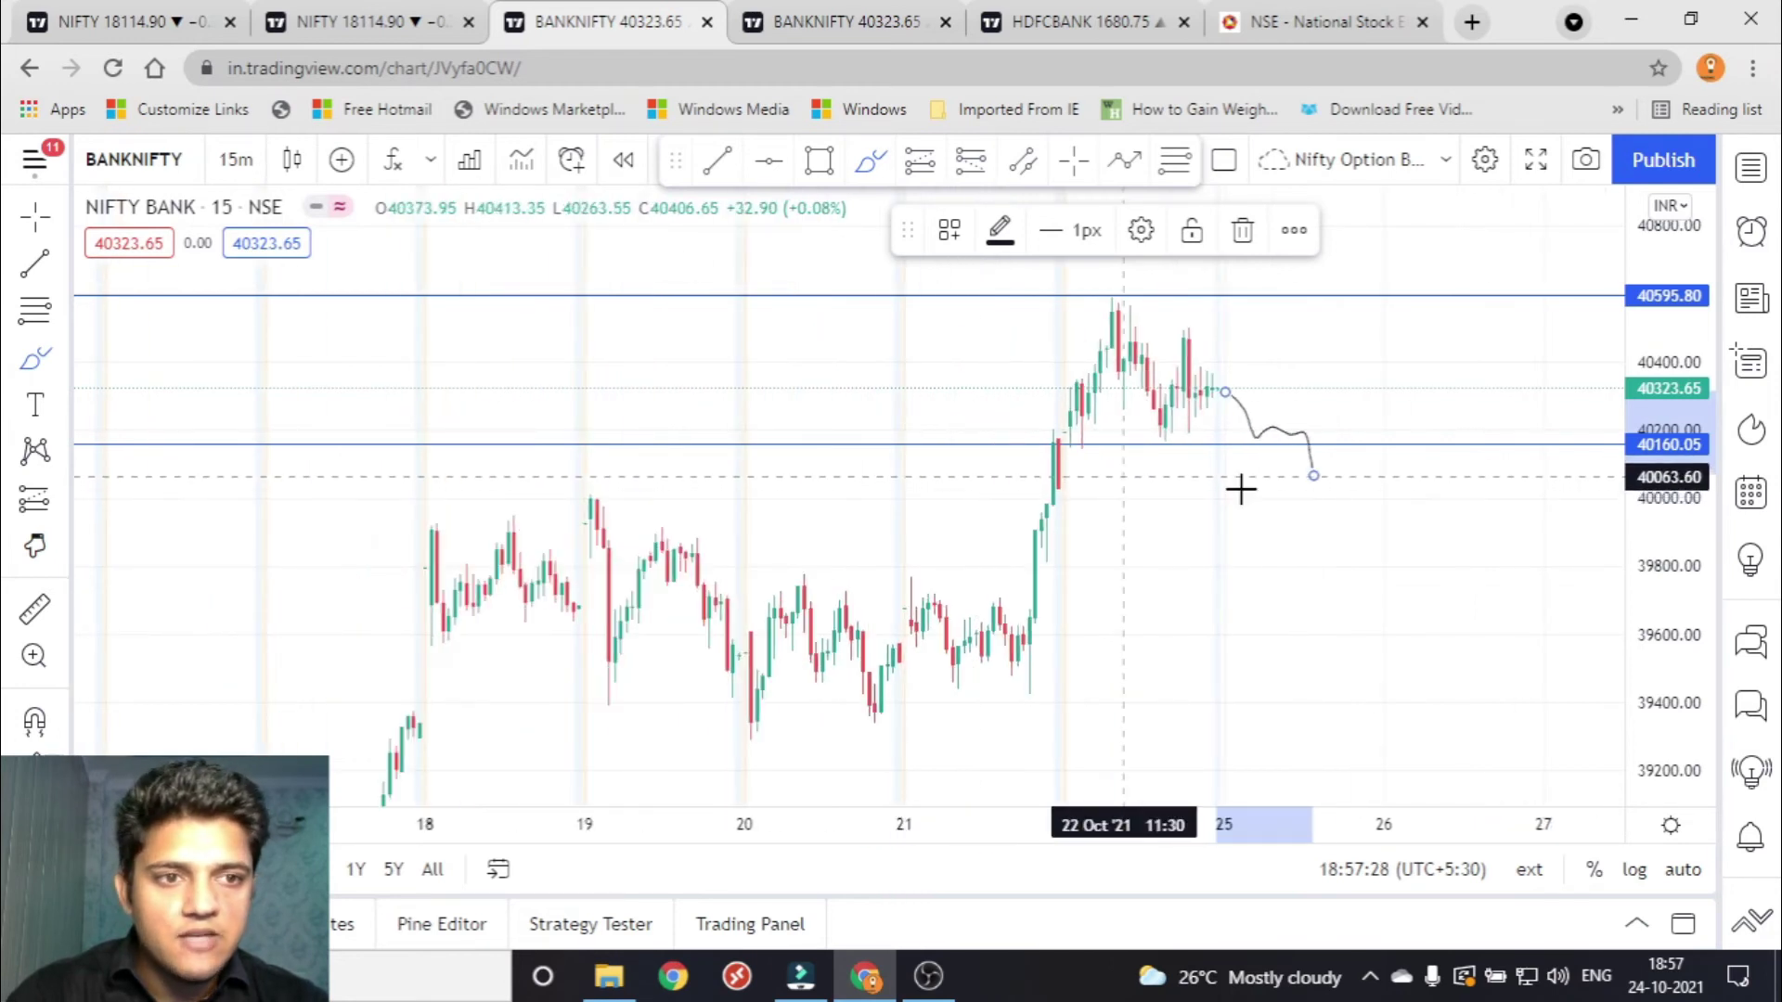
mouse_move(1311, 478)
mouse_down()
mouse_move(1352, 437)
mouse_move(1379, 507)
mouse_up()
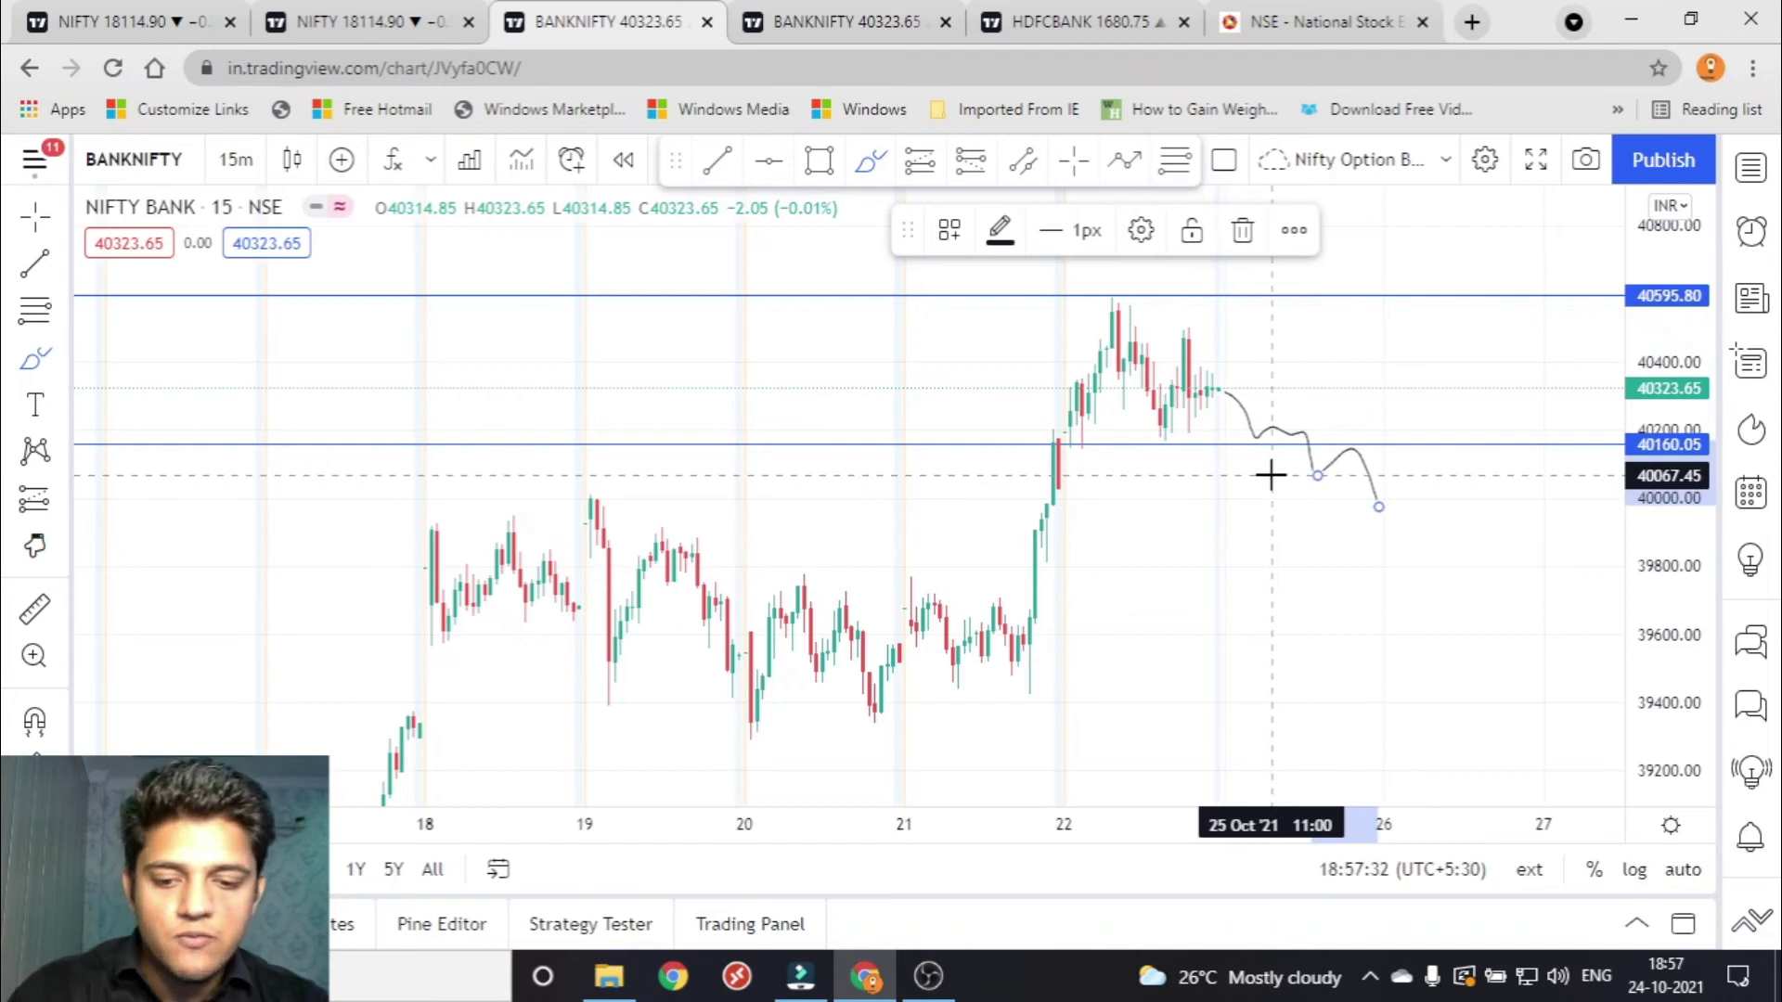
key(alt+h)
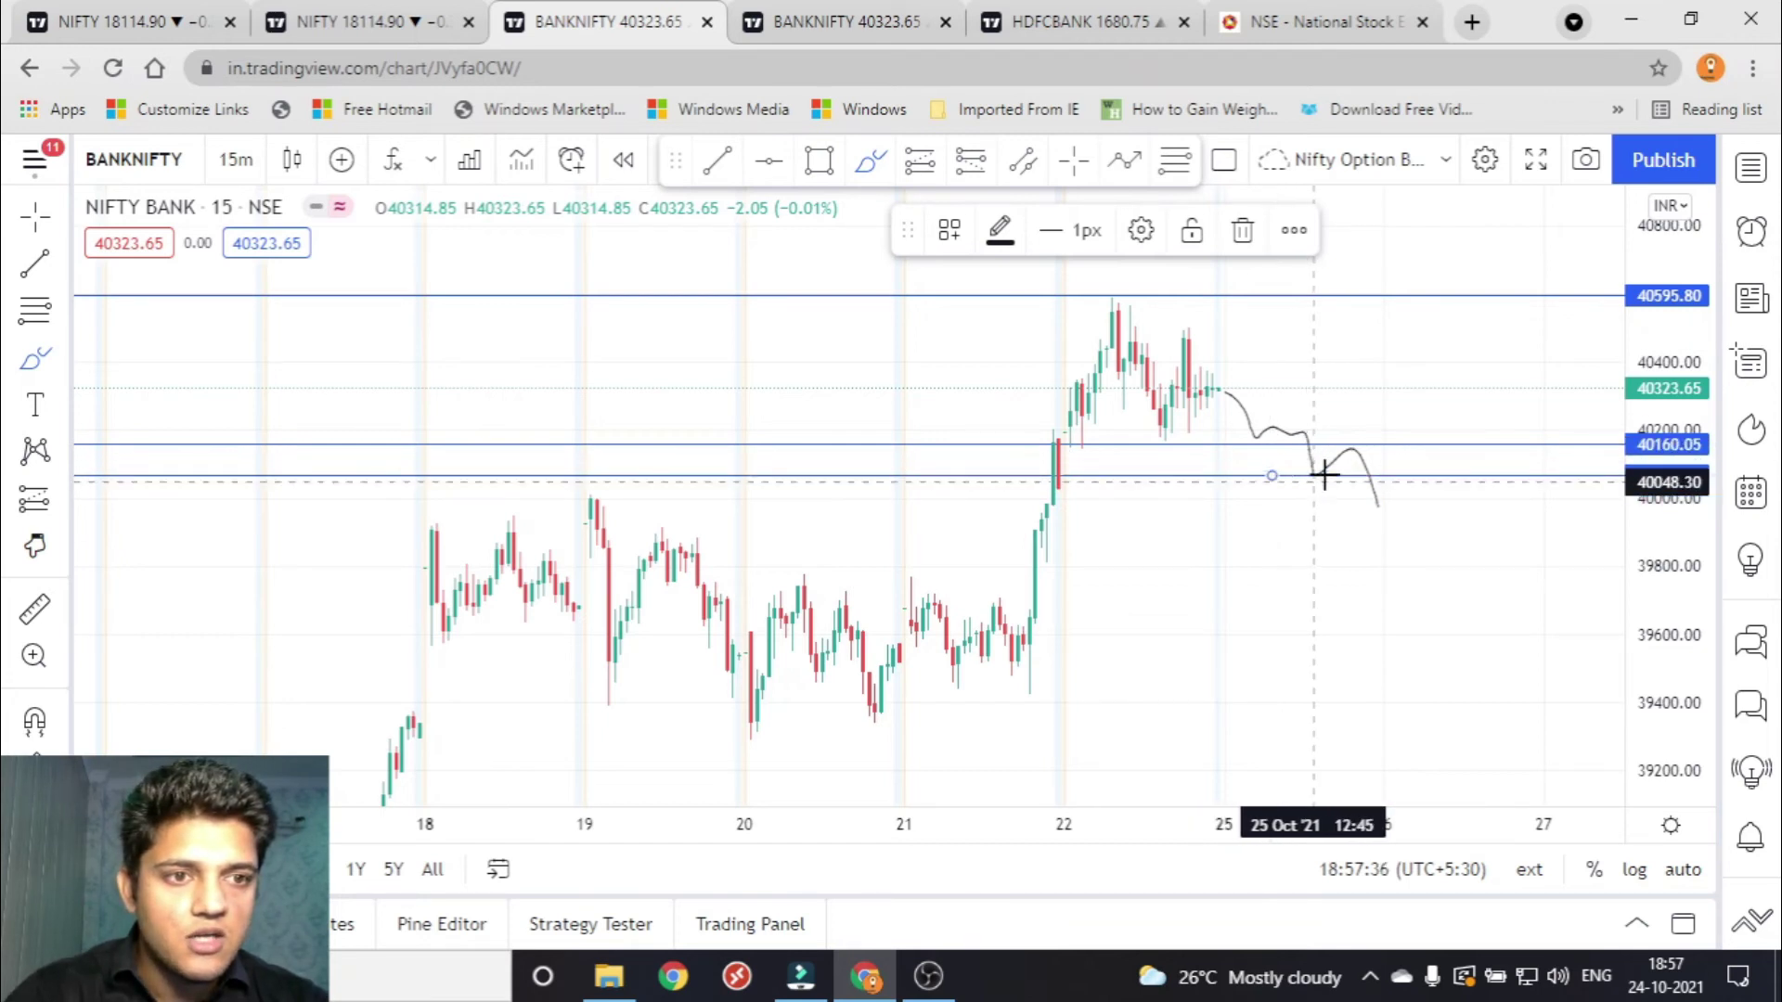
mouse_move(1351, 492)
mouse_down()
mouse_move(1373, 509)
mouse_move(1392, 489)
mouse_up()
Draw a rectangle zone from about 39930 to 39610 spanning October 18 to 27, and continue the projection from its arrowhead with the Brush.
scroll(1352, 549, up, 2)
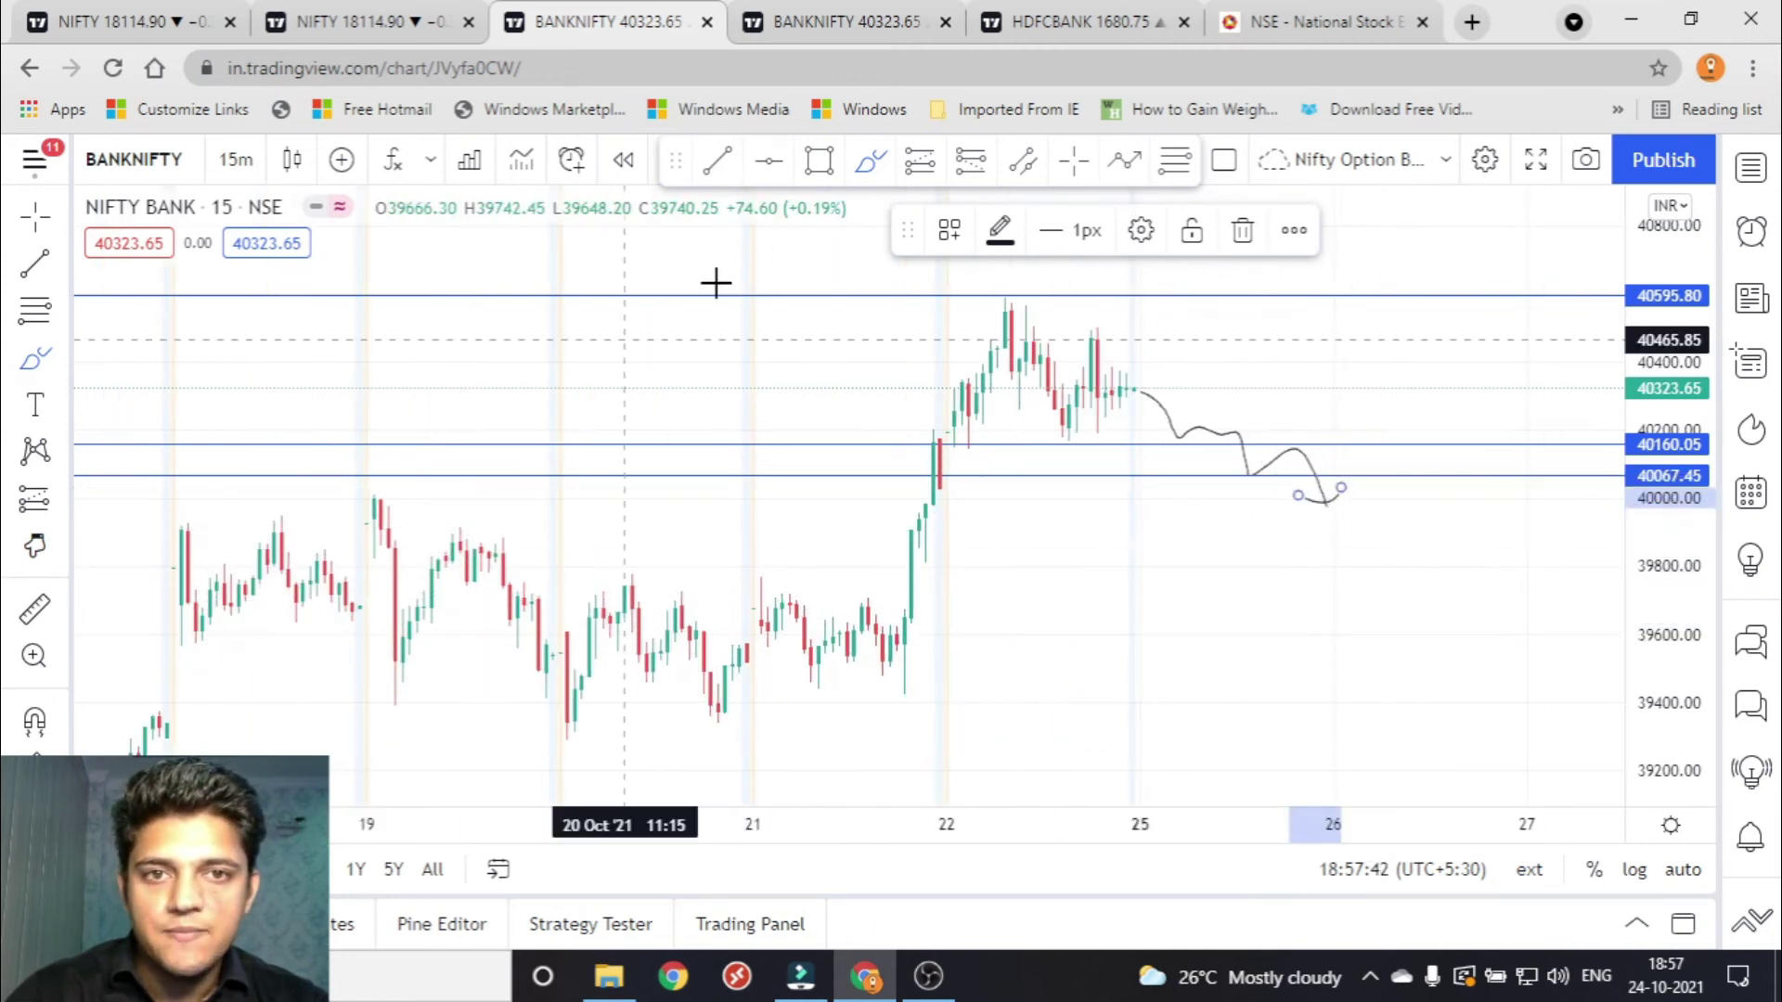
click(834, 172)
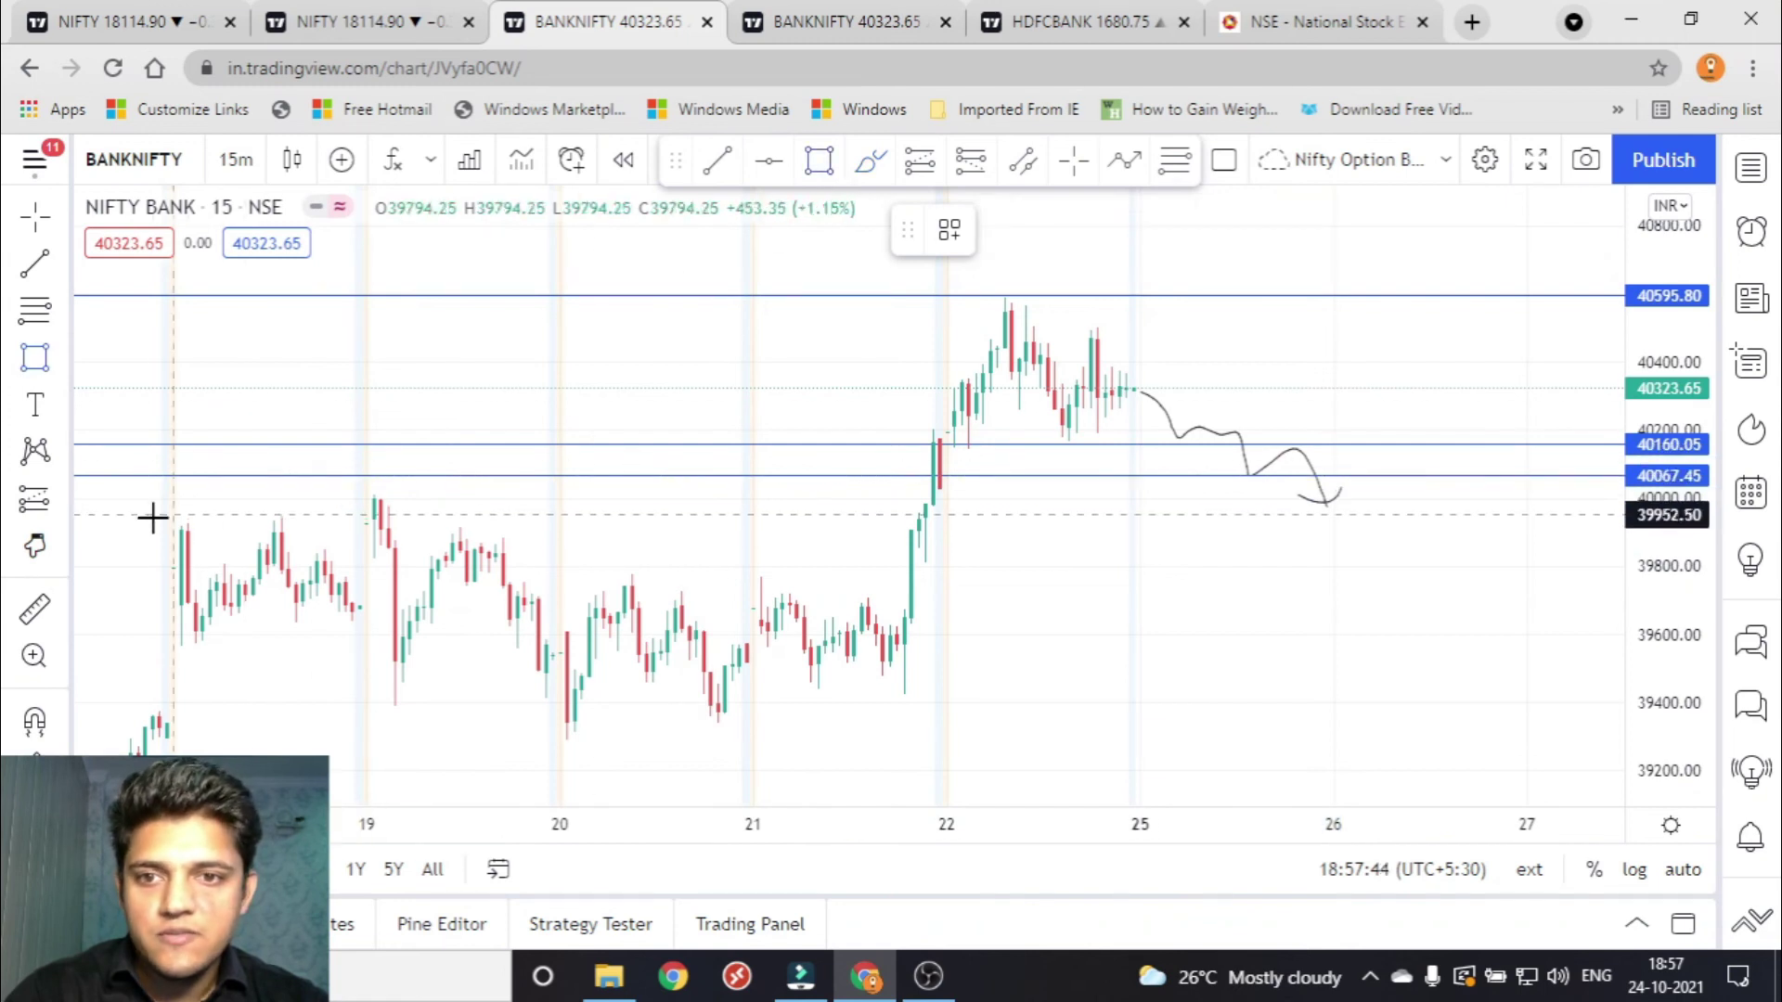
drag(152, 522, 1333, 581)
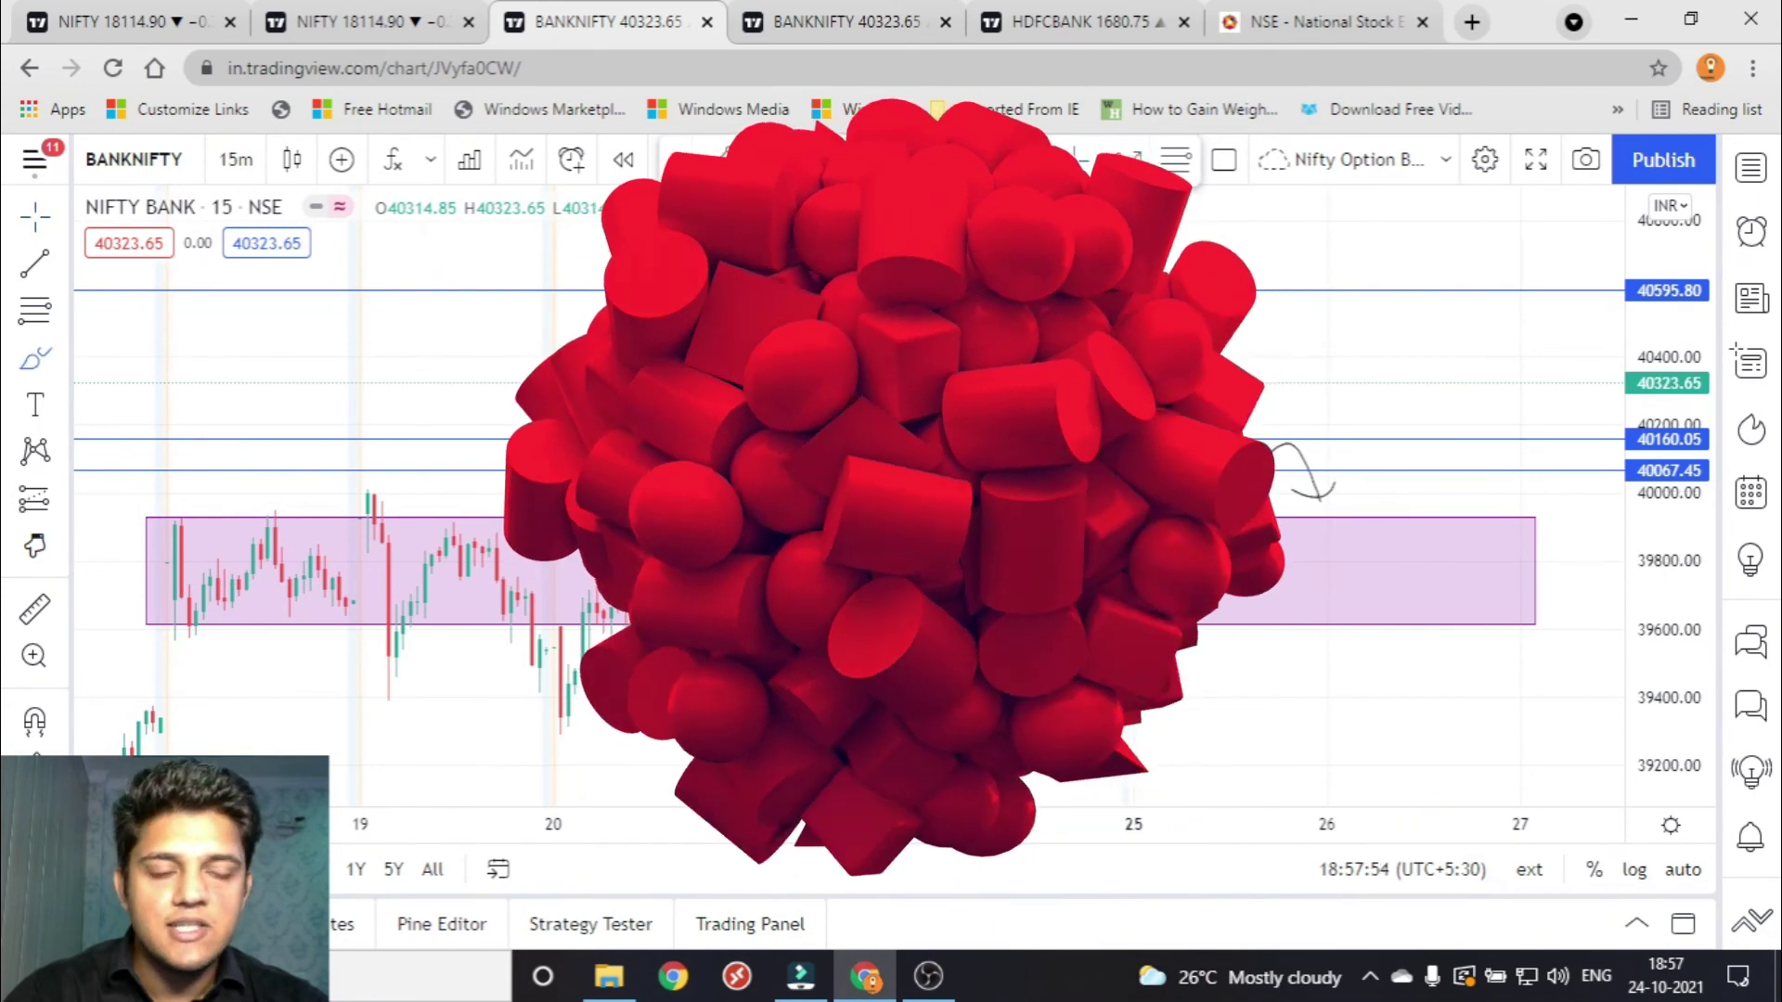
mouse_move(1313, 496)
mouse_down()
mouse_move(1340, 600)
mouse_move(1352, 533)
mouse_move(1380, 583)
mouse_move(1404, 525)
mouse_move(1444, 597)
mouse_move(1460, 510)
mouse_up()
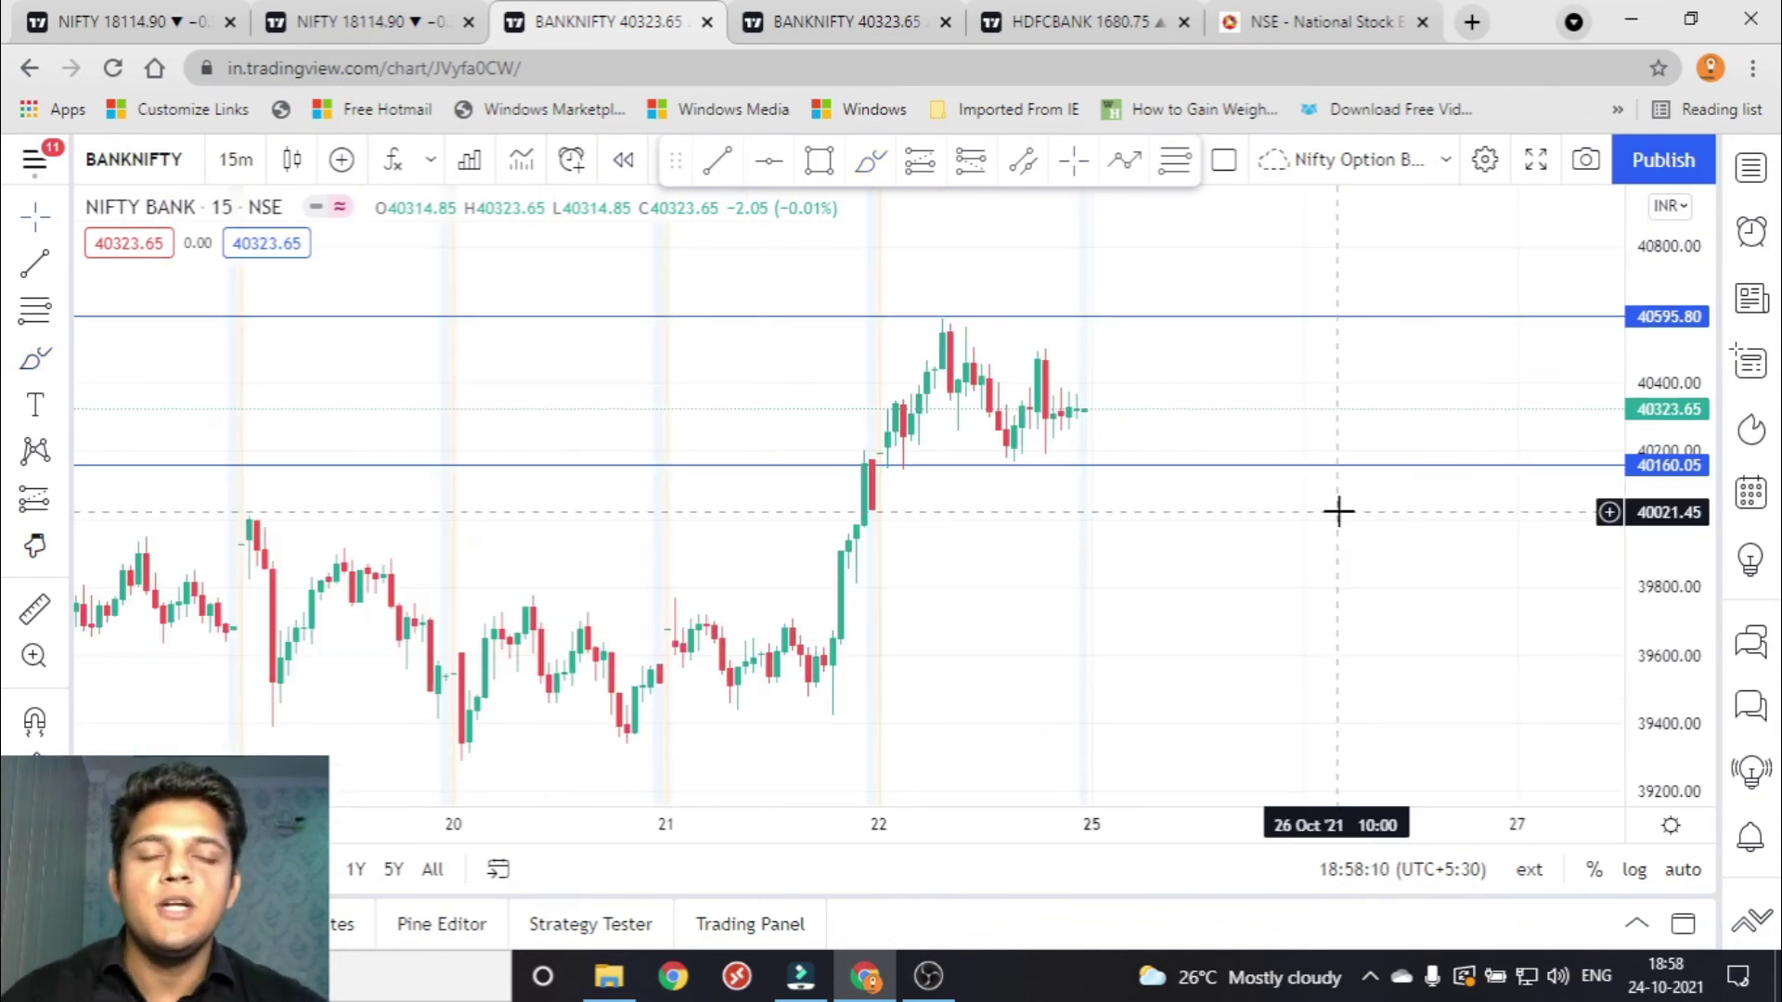